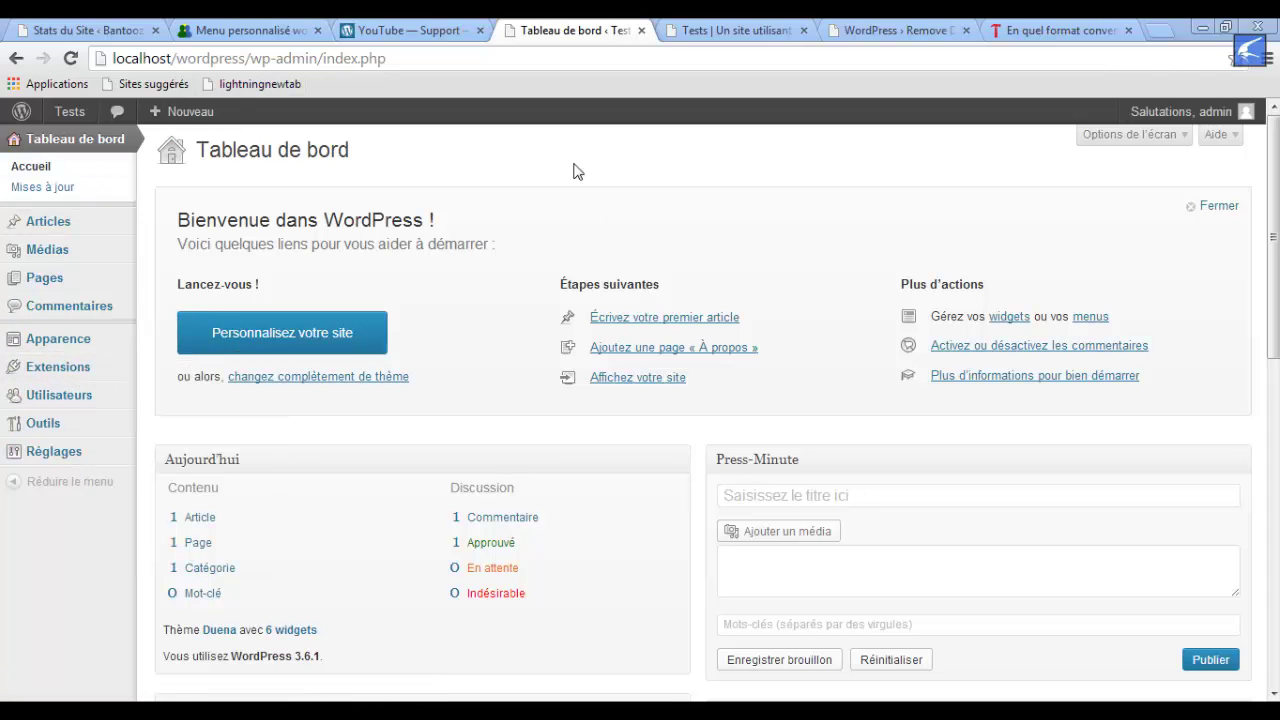
Open the theme management page of the WordPress site.
mouse_move(52, 375)
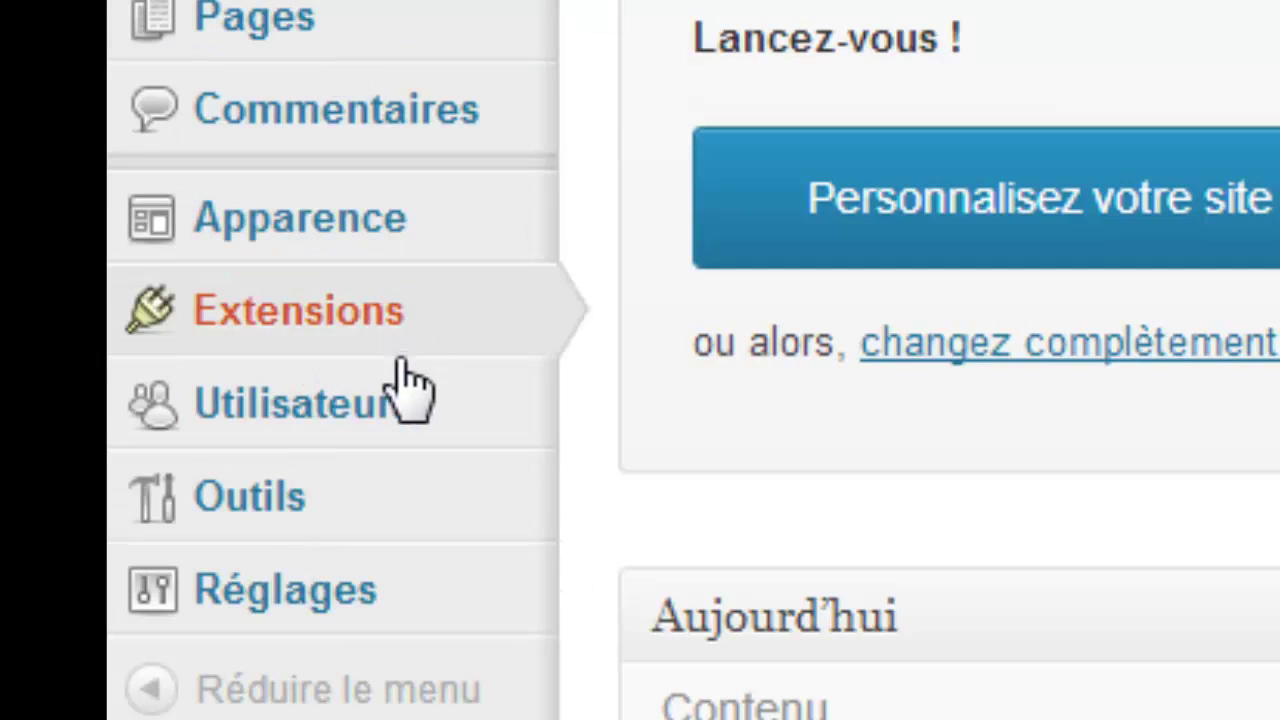
mouse_move(250, 255)
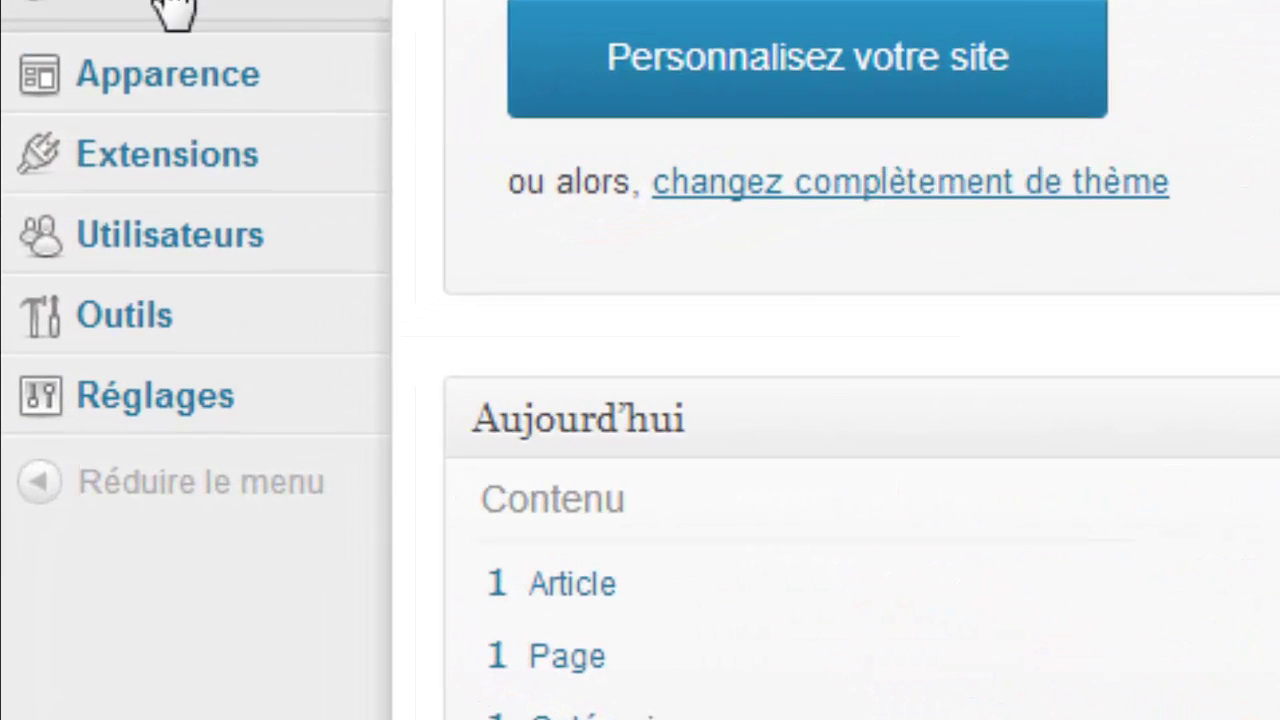
mouse_move(150, 90)
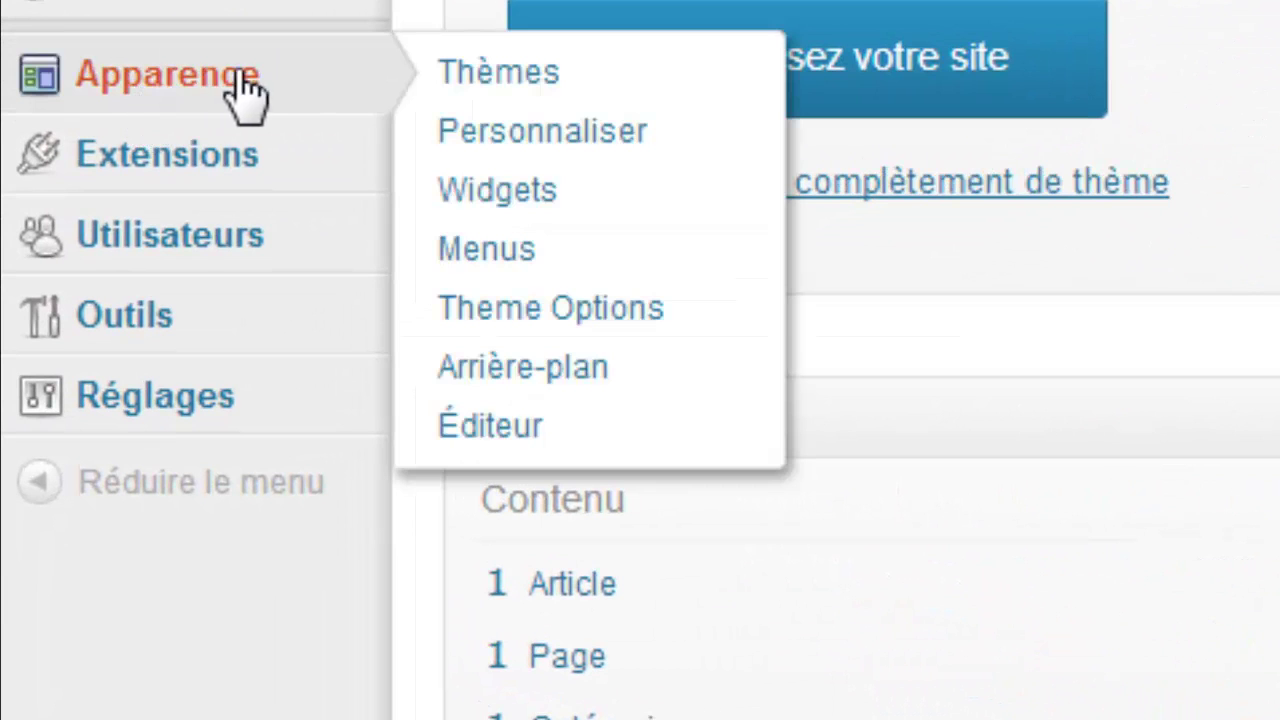
click(500, 74)
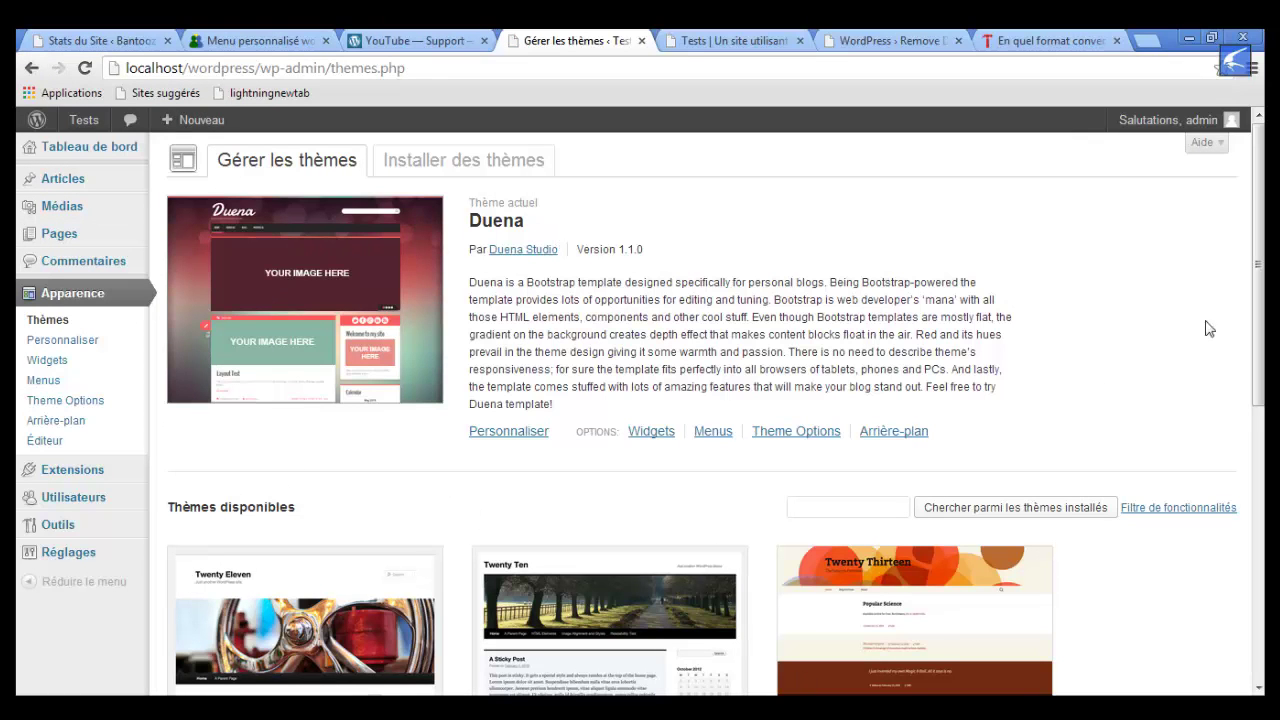
Look through the current theme and all the available themes already installed on the site.
drag(1260, 288, 1157, 517)
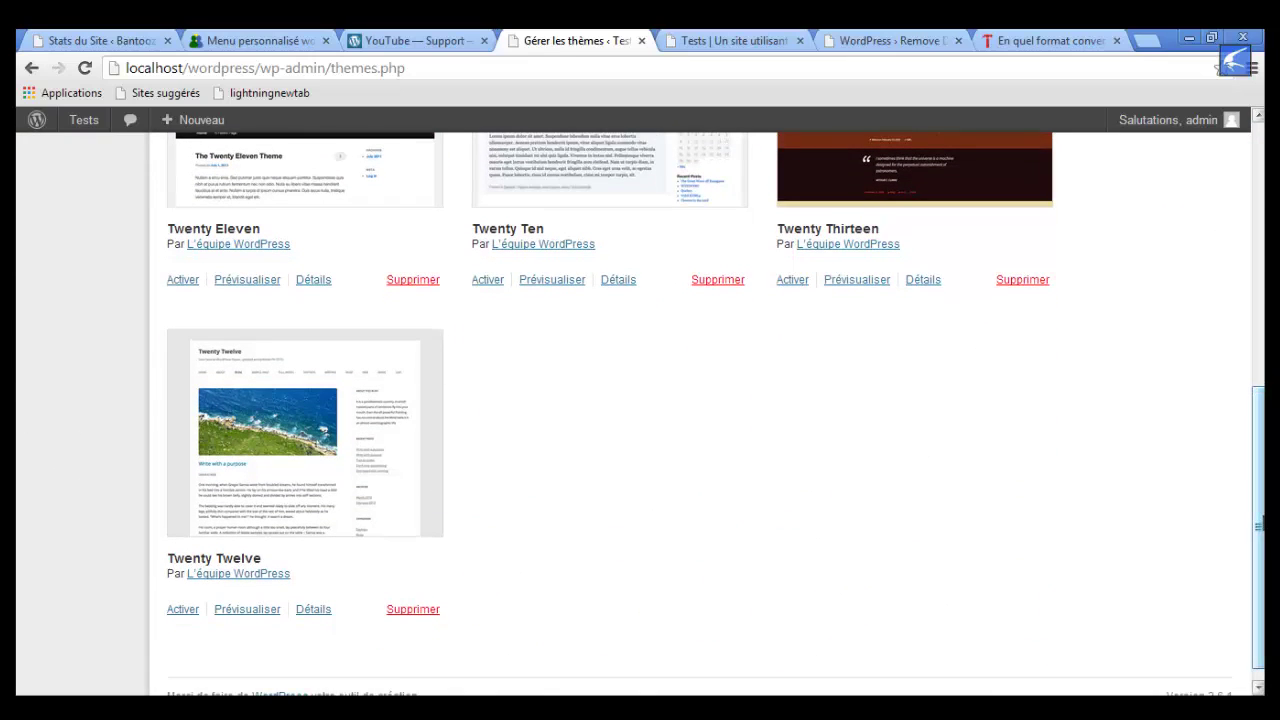
drag(1259, 524, 1149, 423)
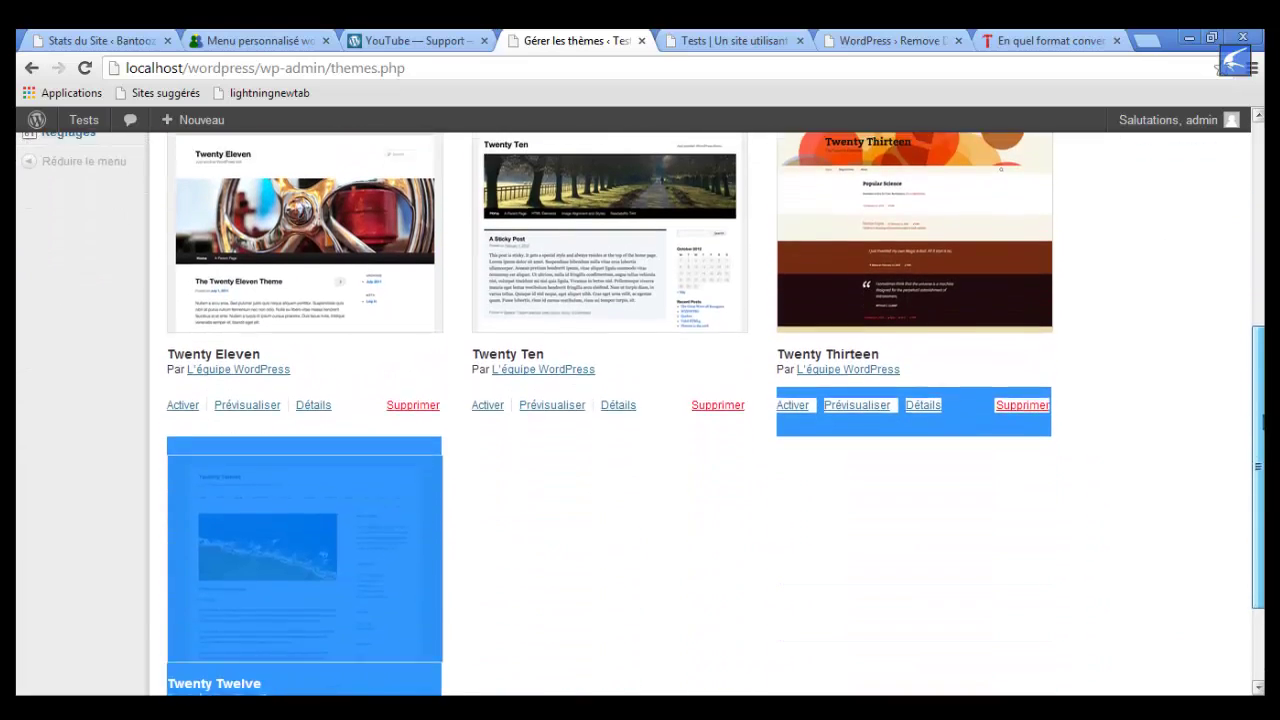
click(1149, 423)
drag(1258, 449, 1258, 372)
scroll(1200, 312, up, 1)
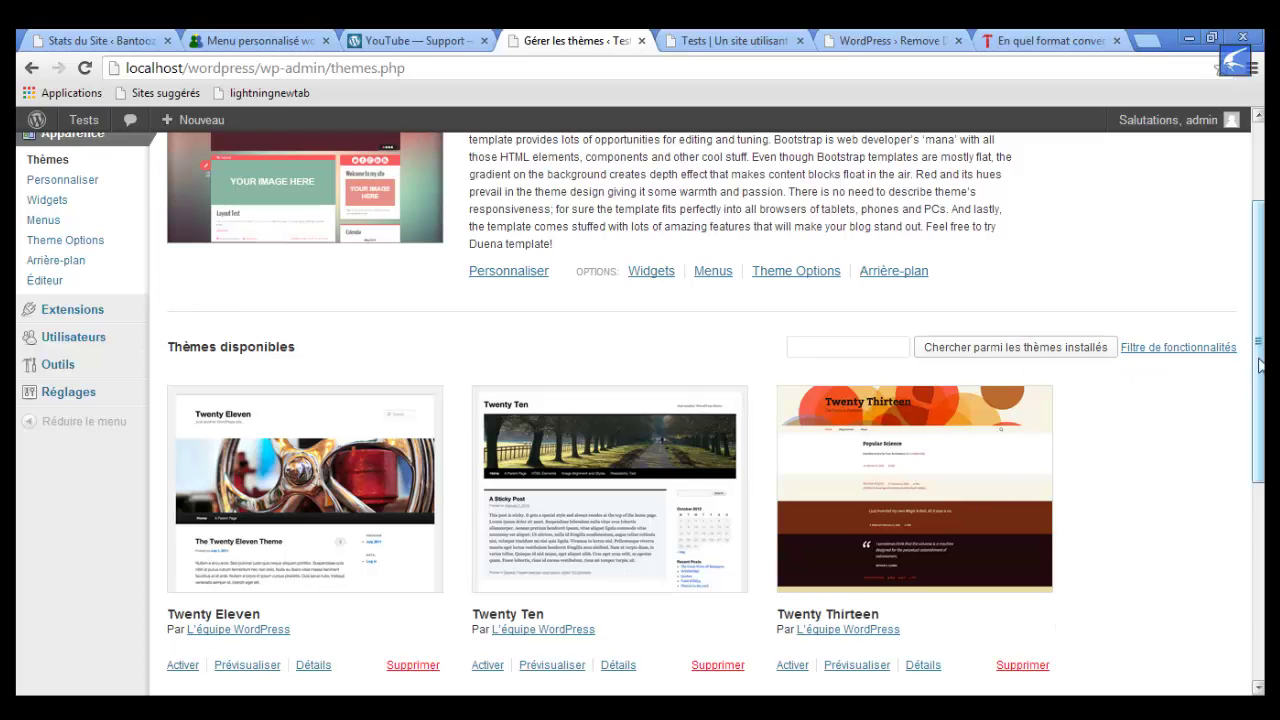
scroll(1260, 365, down, 3)
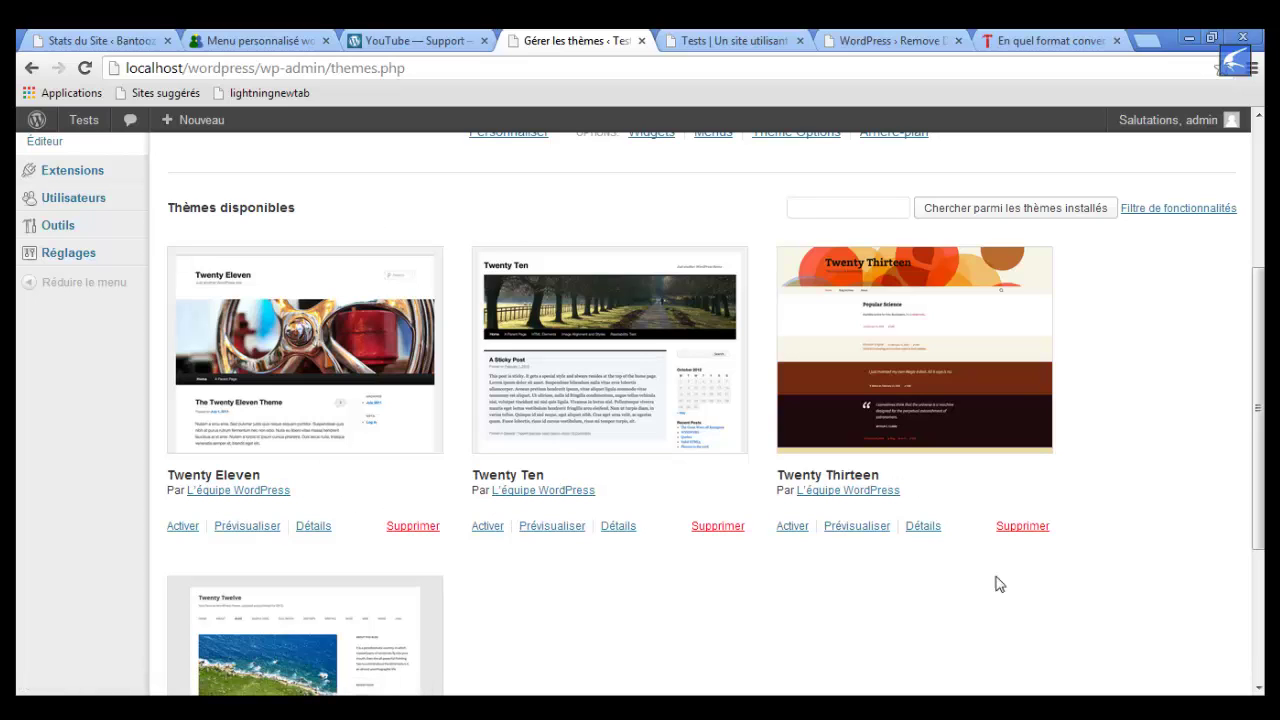
scroll(1253, 345, down, 5)
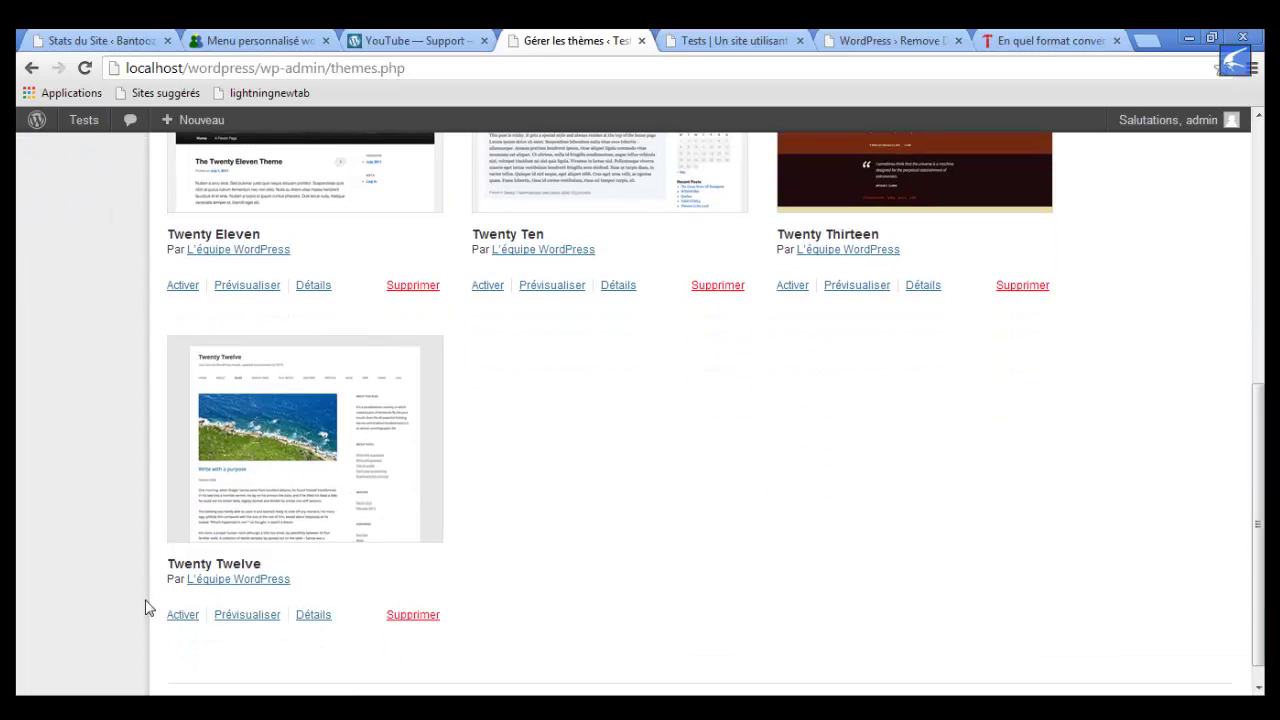
scroll(1230, 442, up, 10)
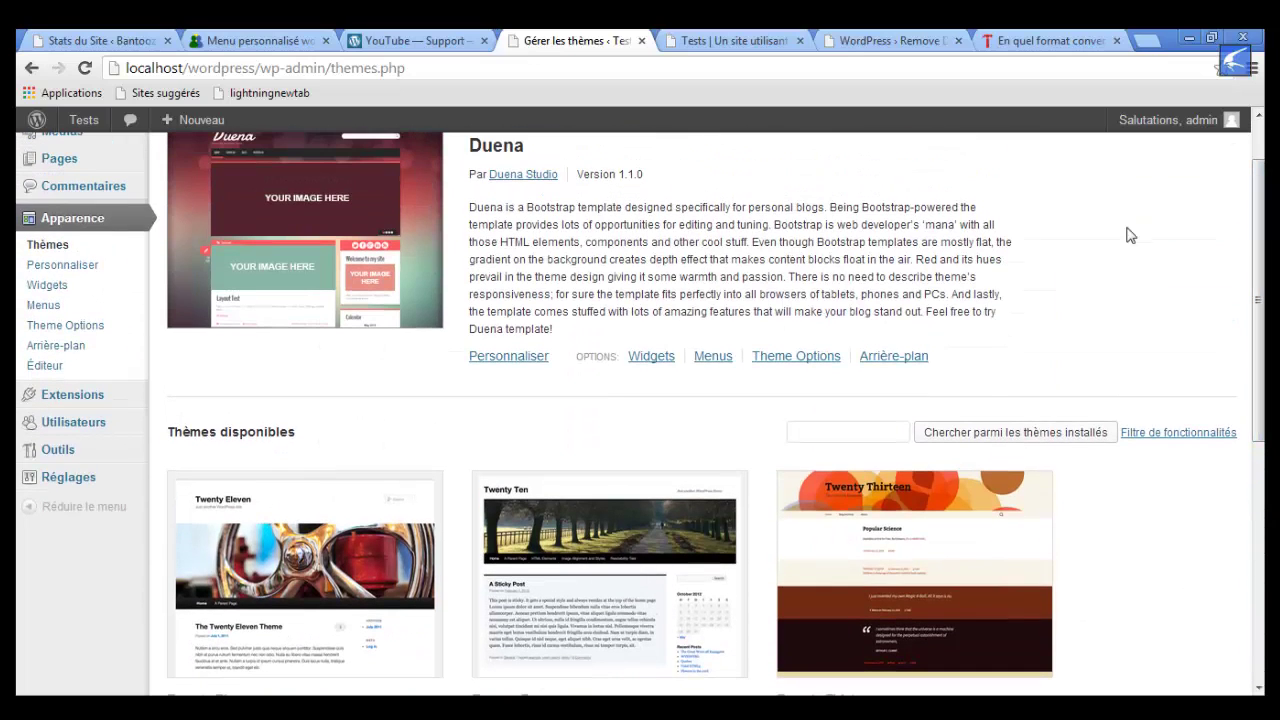
scroll(1205, 243, up, 2)
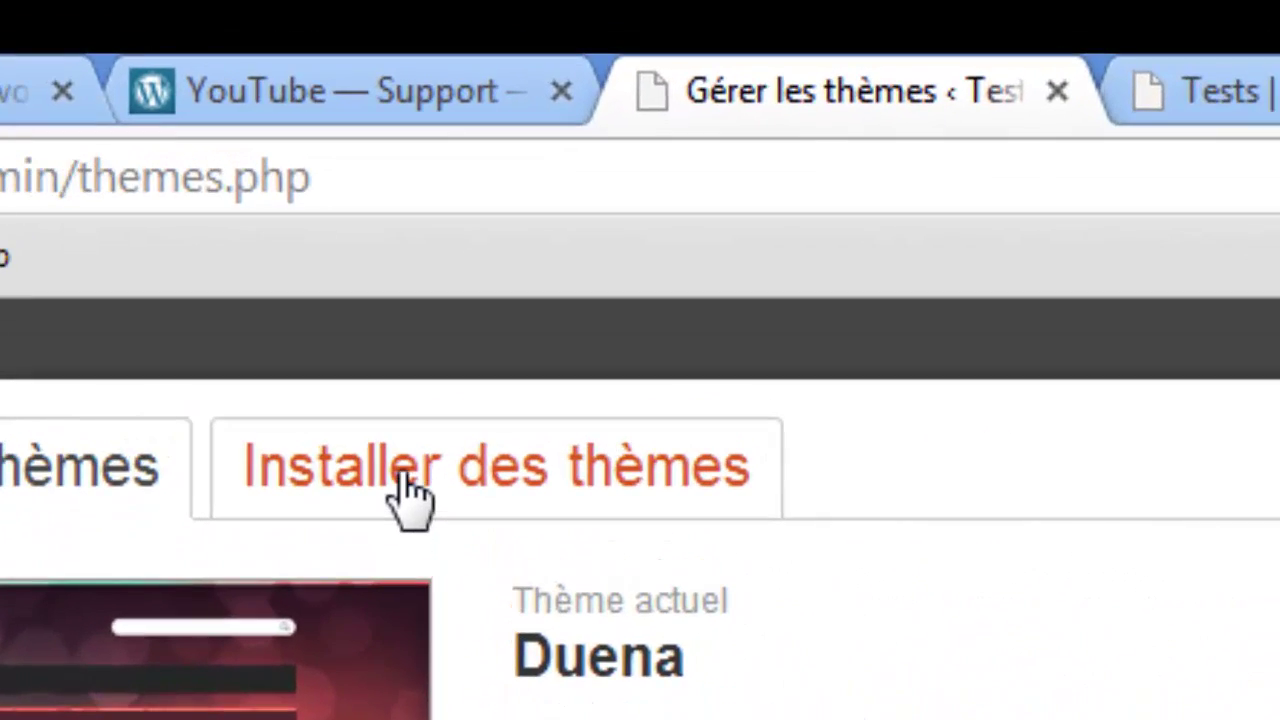
Search the installable themes using the feature filters Noir, Largeur fixe, Format d'article and Photoblogging.
click(410, 490)
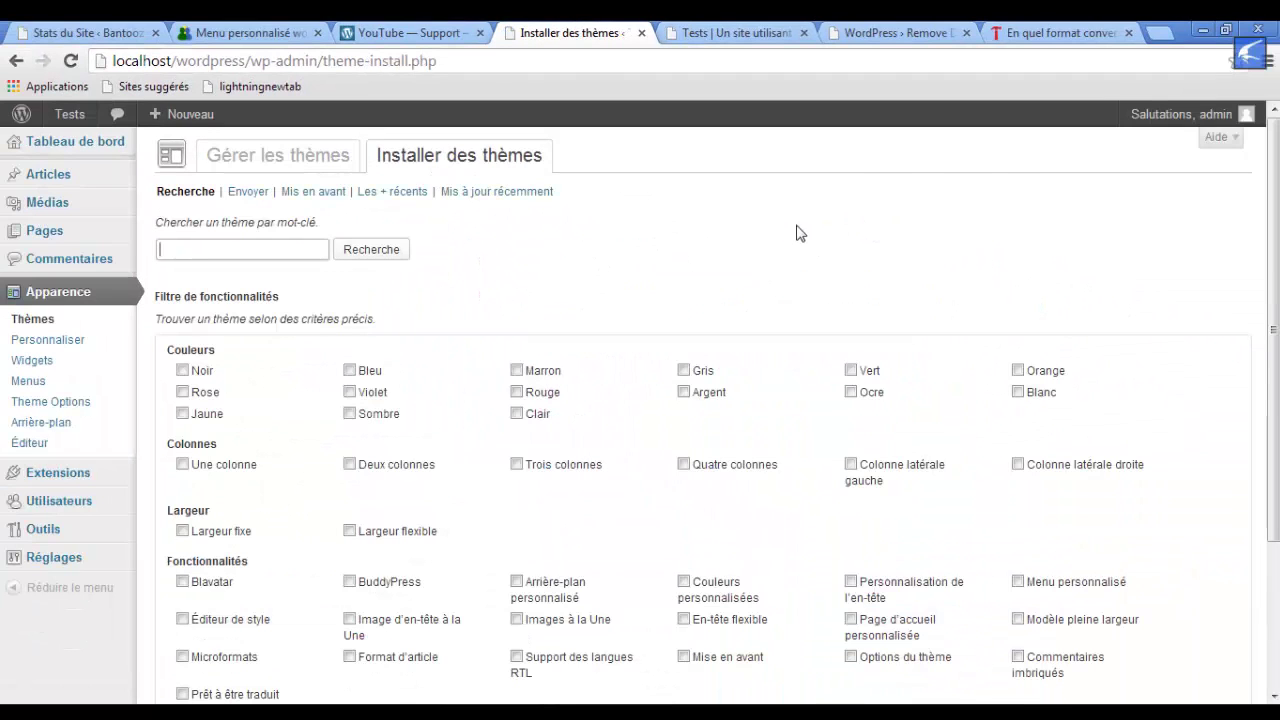
click(186, 191)
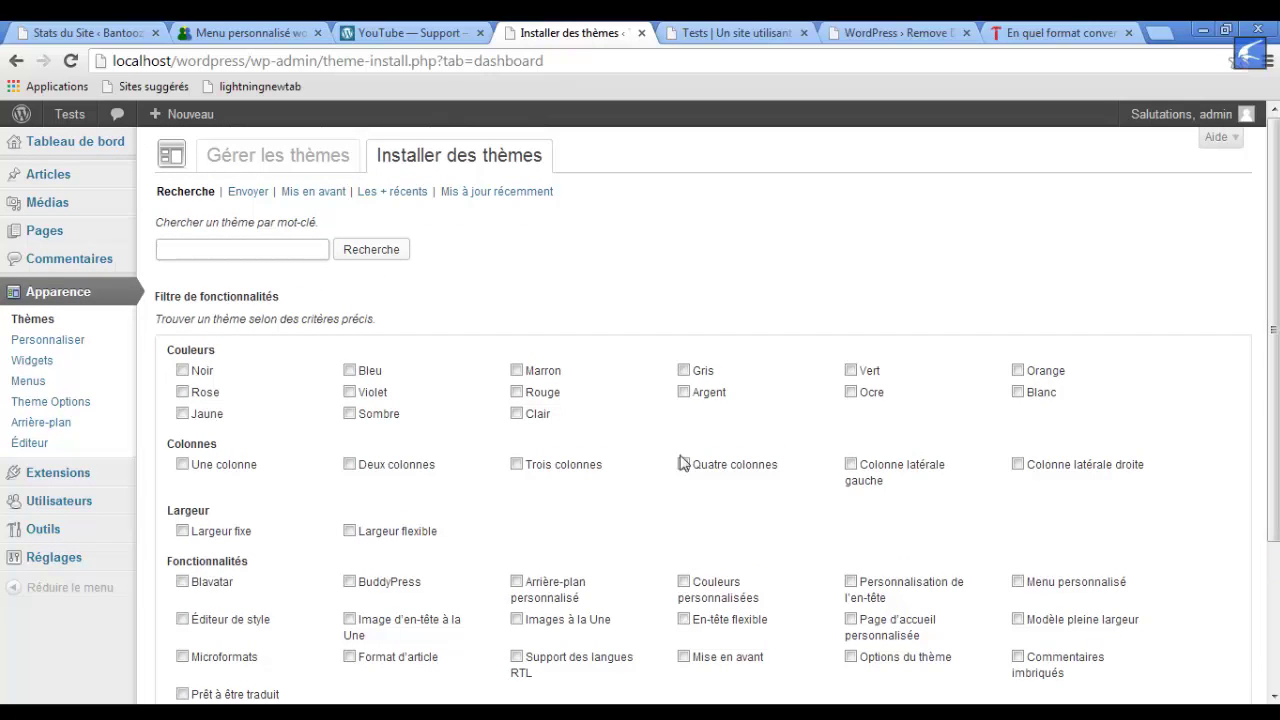
scroll(204, 287, down, 2)
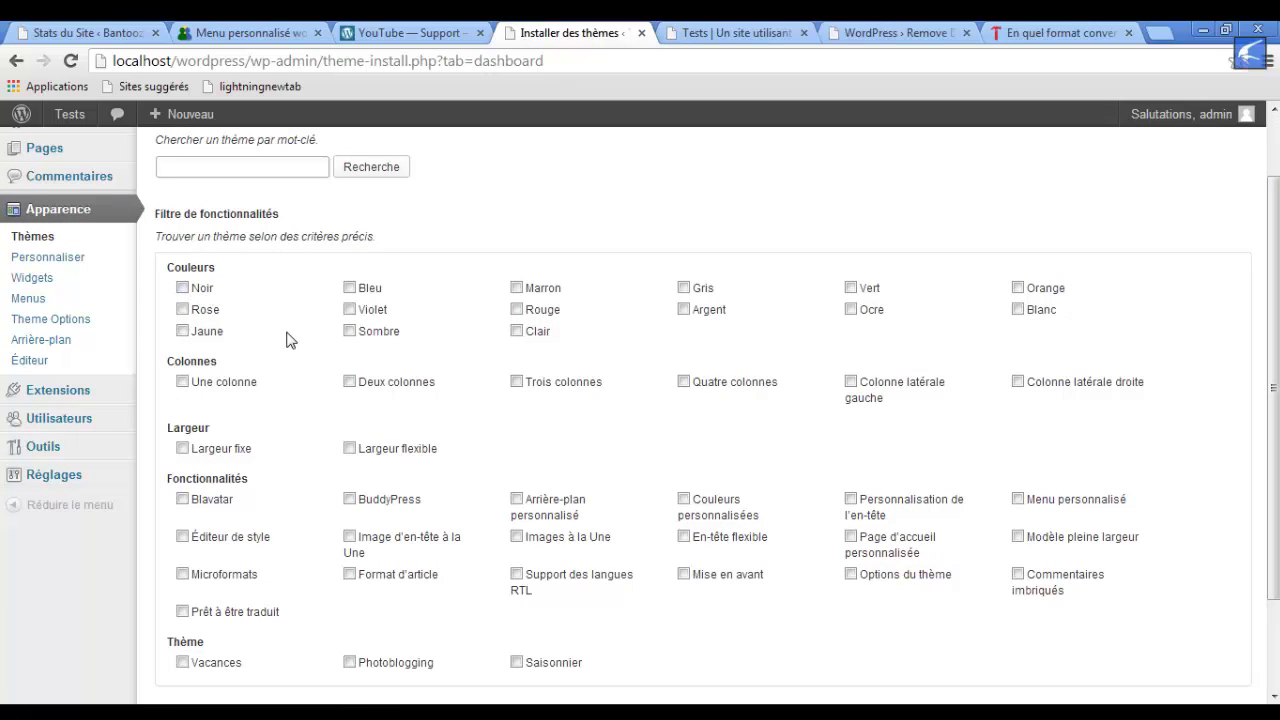
click(183, 289)
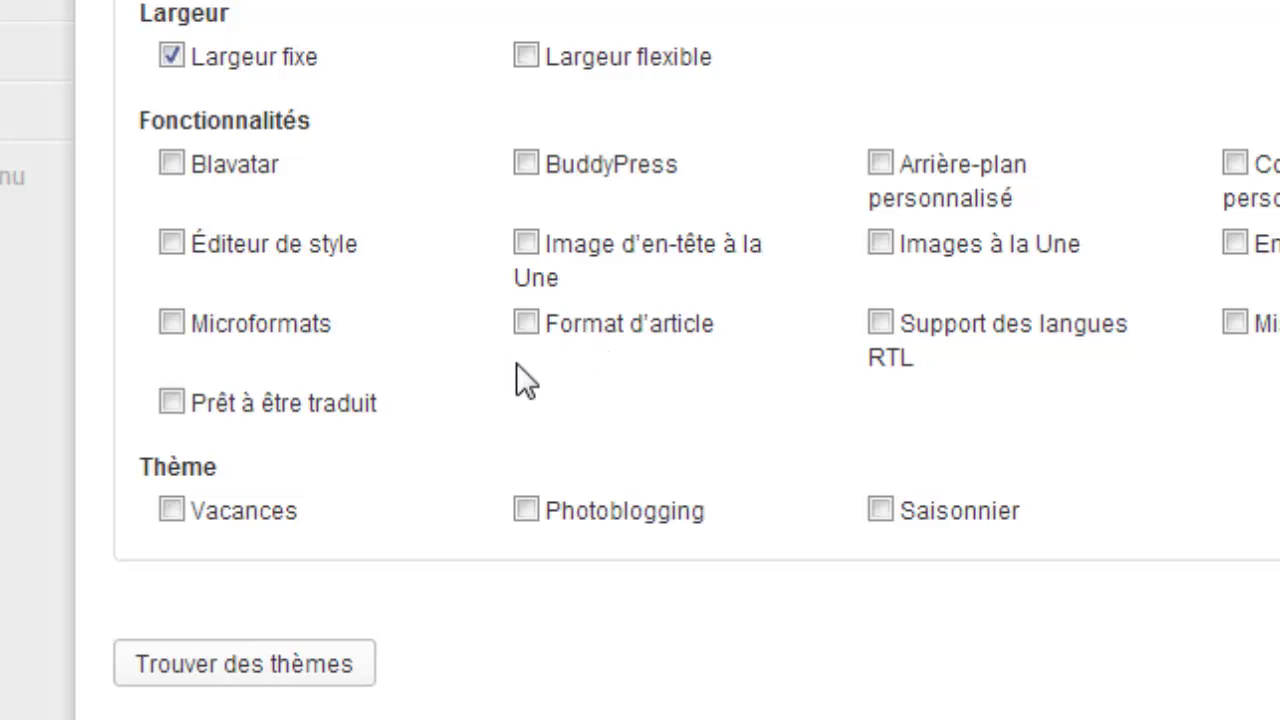
click(528, 323)
click(525, 509)
click(274, 668)
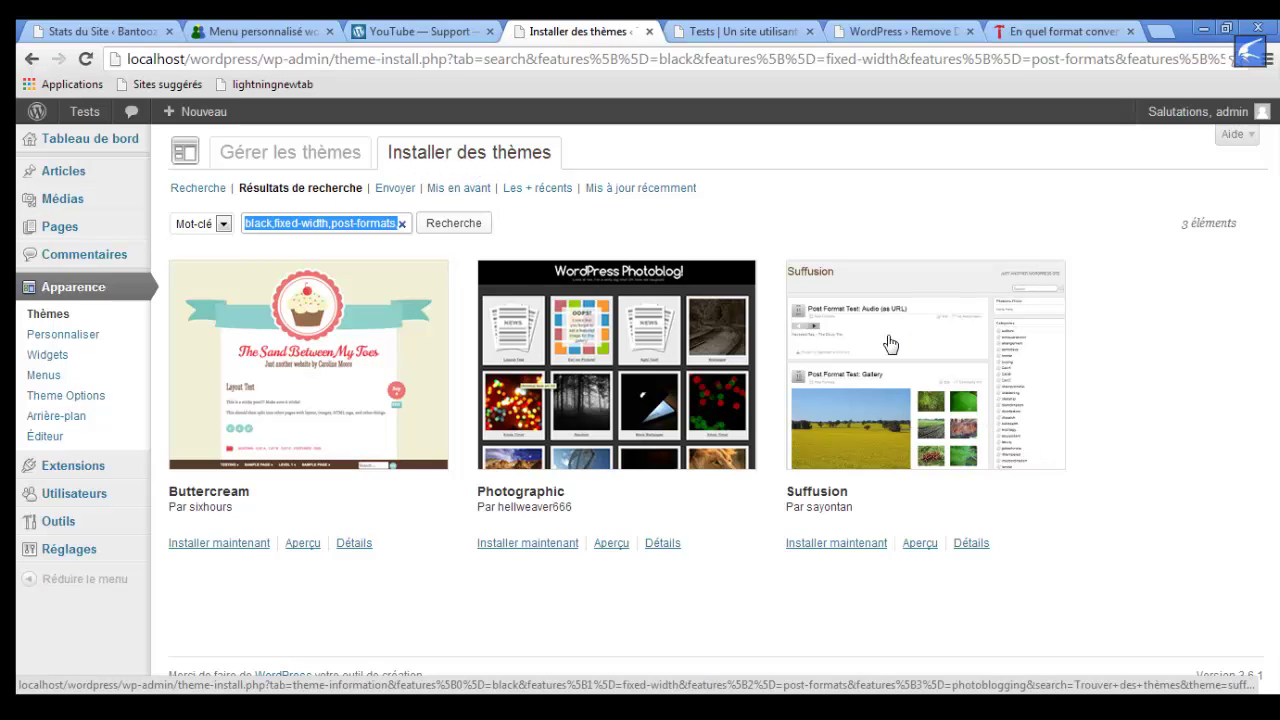
Start a fresh search for installable themes, filtered only by the colour Noir.
click(488, 166)
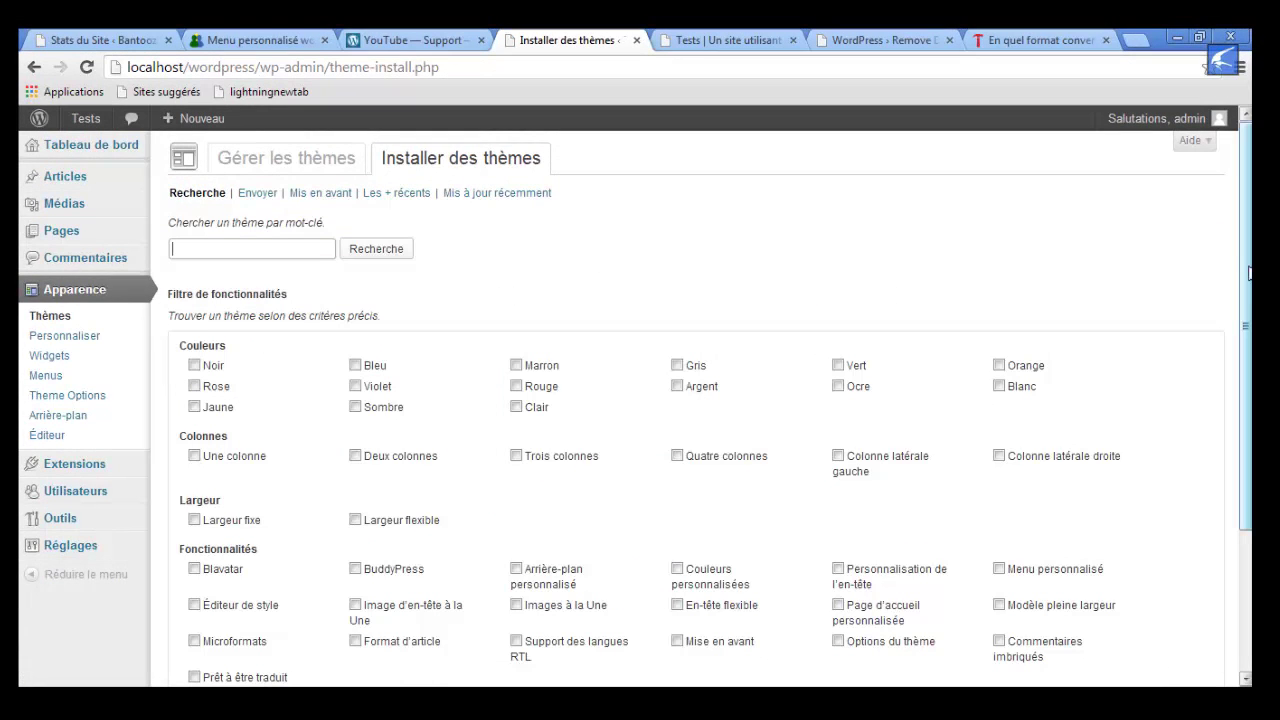
drag(1247, 272, 1247, 407)
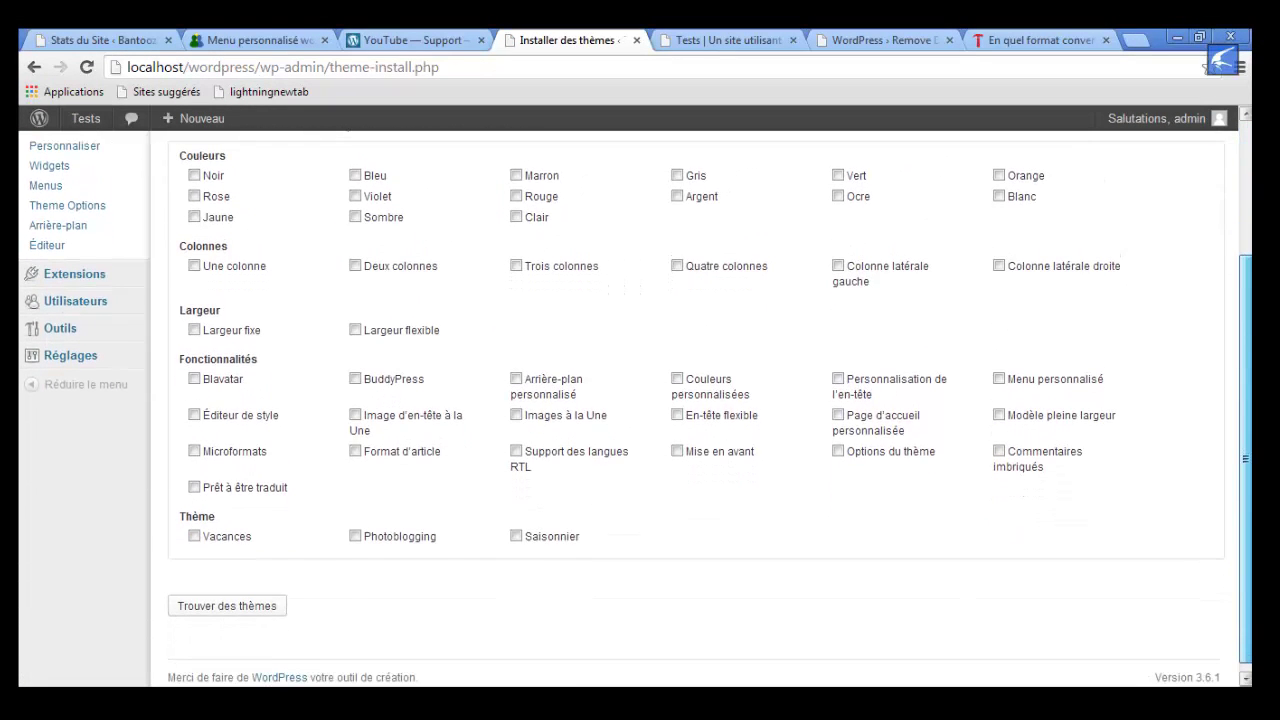
scroll(635, 400, up, 3)
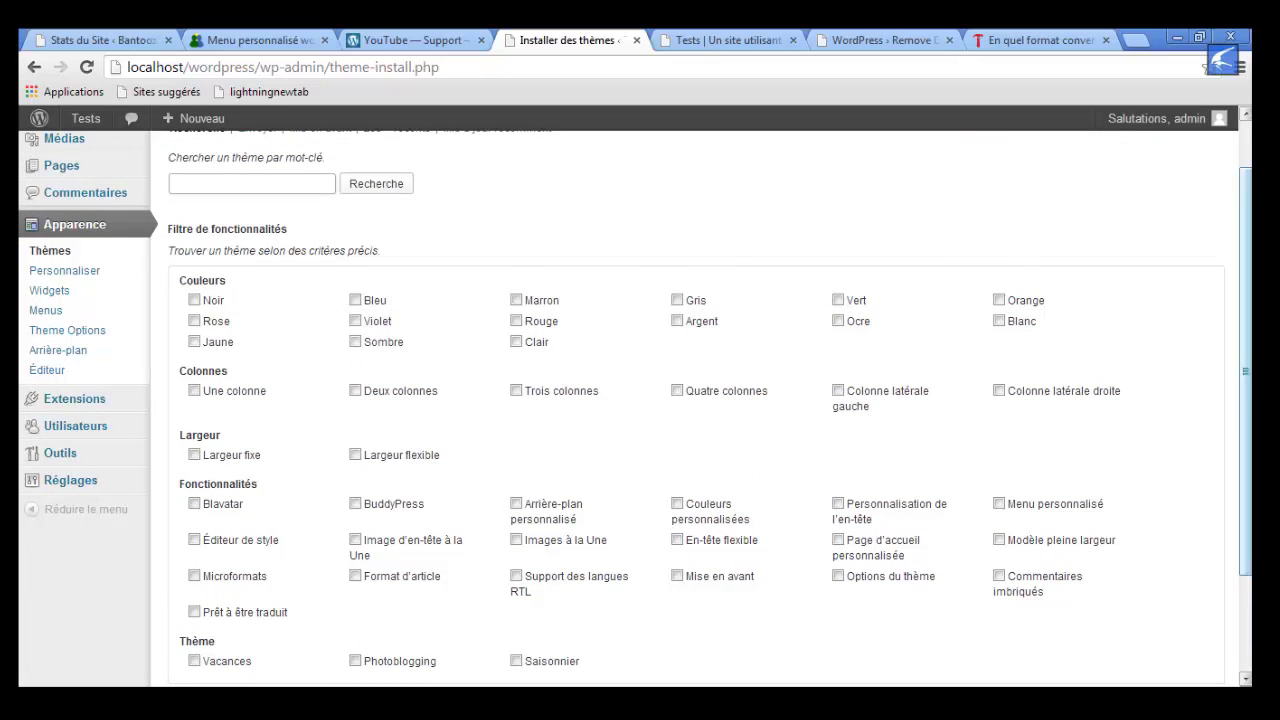
click(195, 300)
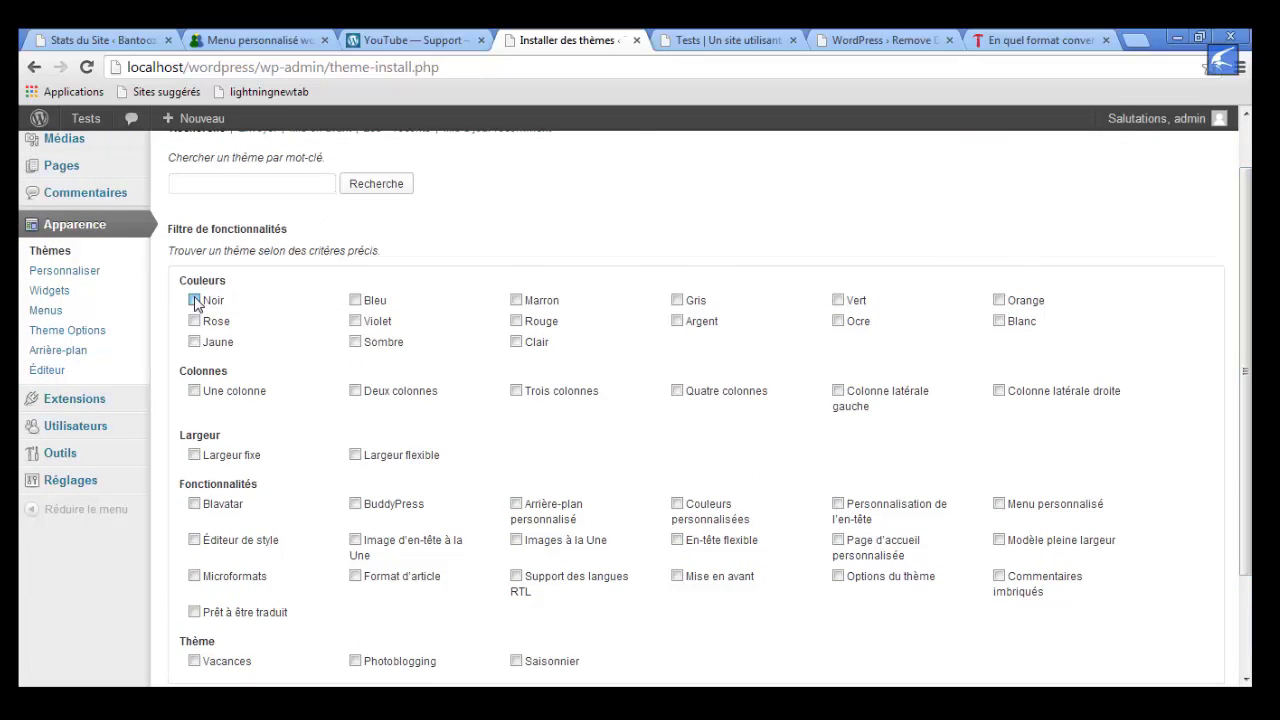
scroll(1245, 400, down, 2)
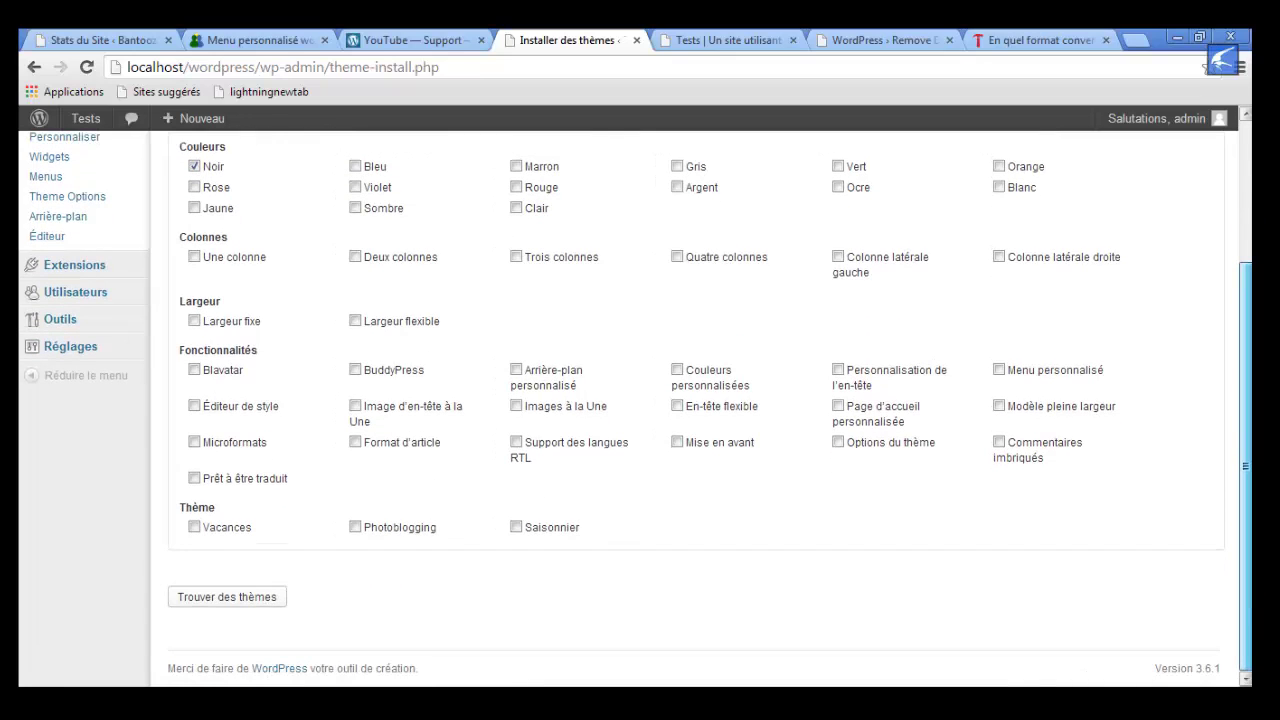
click(218, 600)
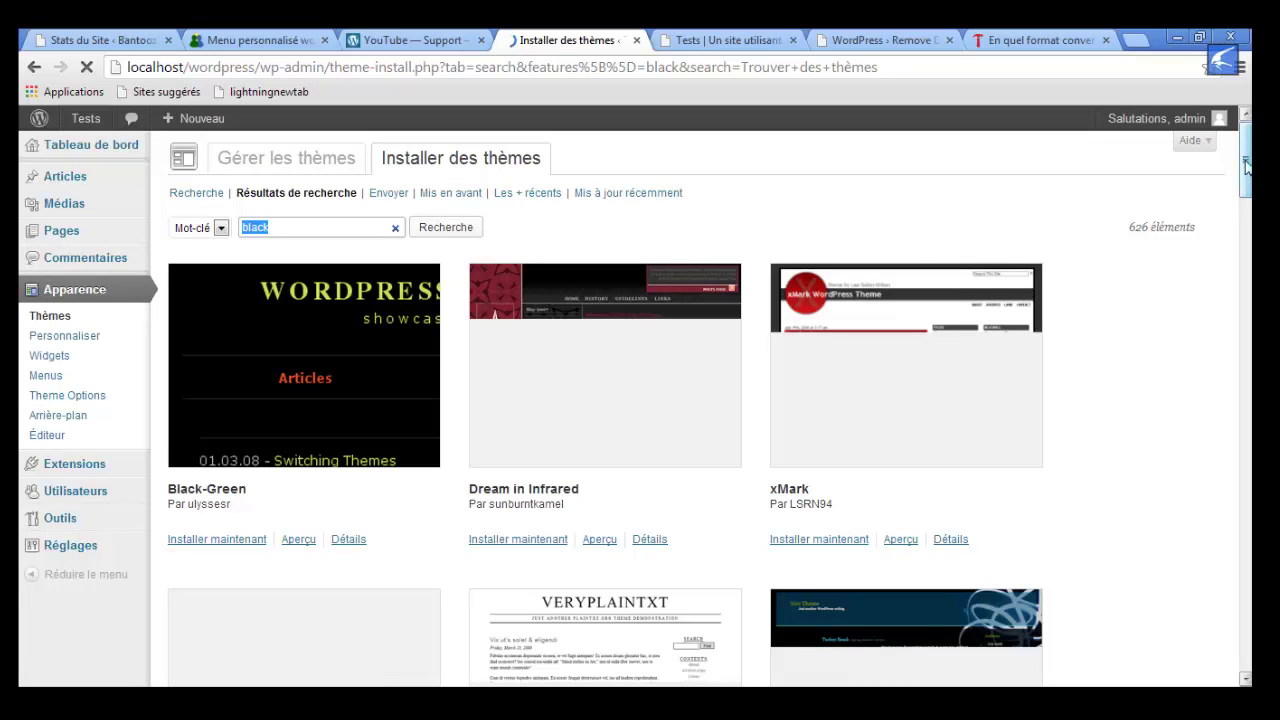
Browse the thumbnails of the black themes found, looking for one to install.
scroll(640, 400, down, 4)
scroll(640, 408, down, 7)
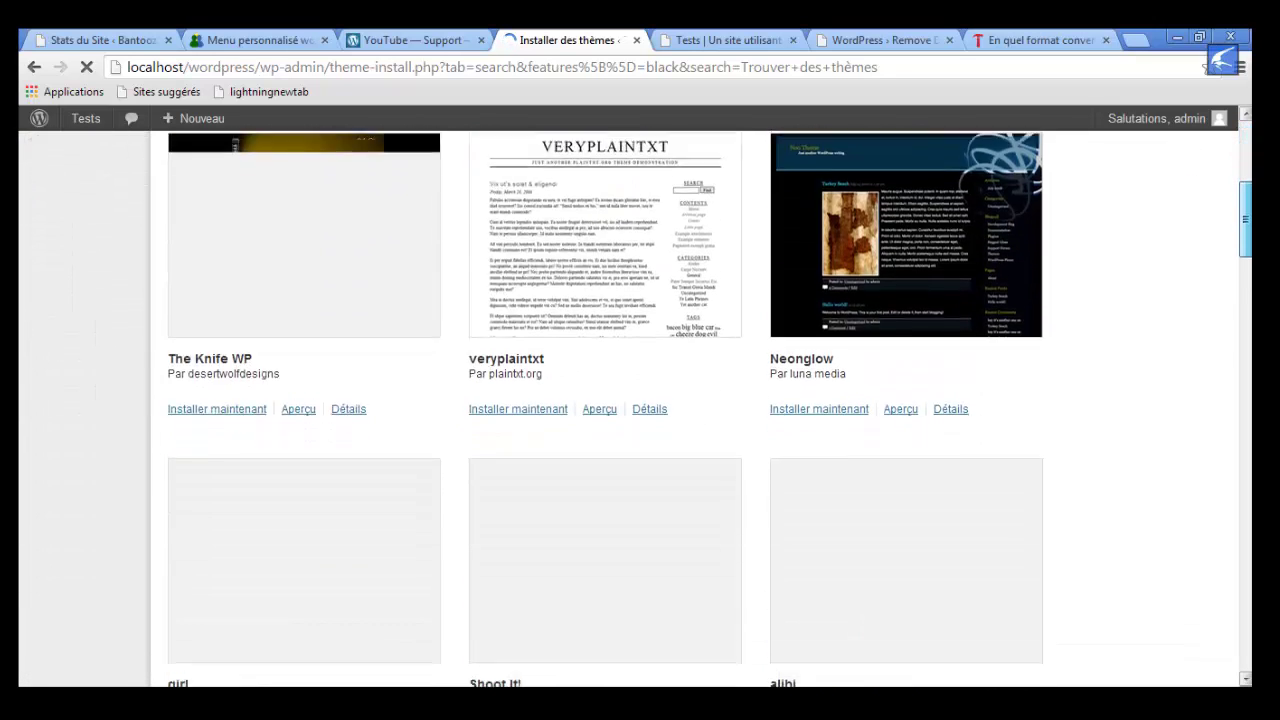
scroll(640, 400, up, 11)
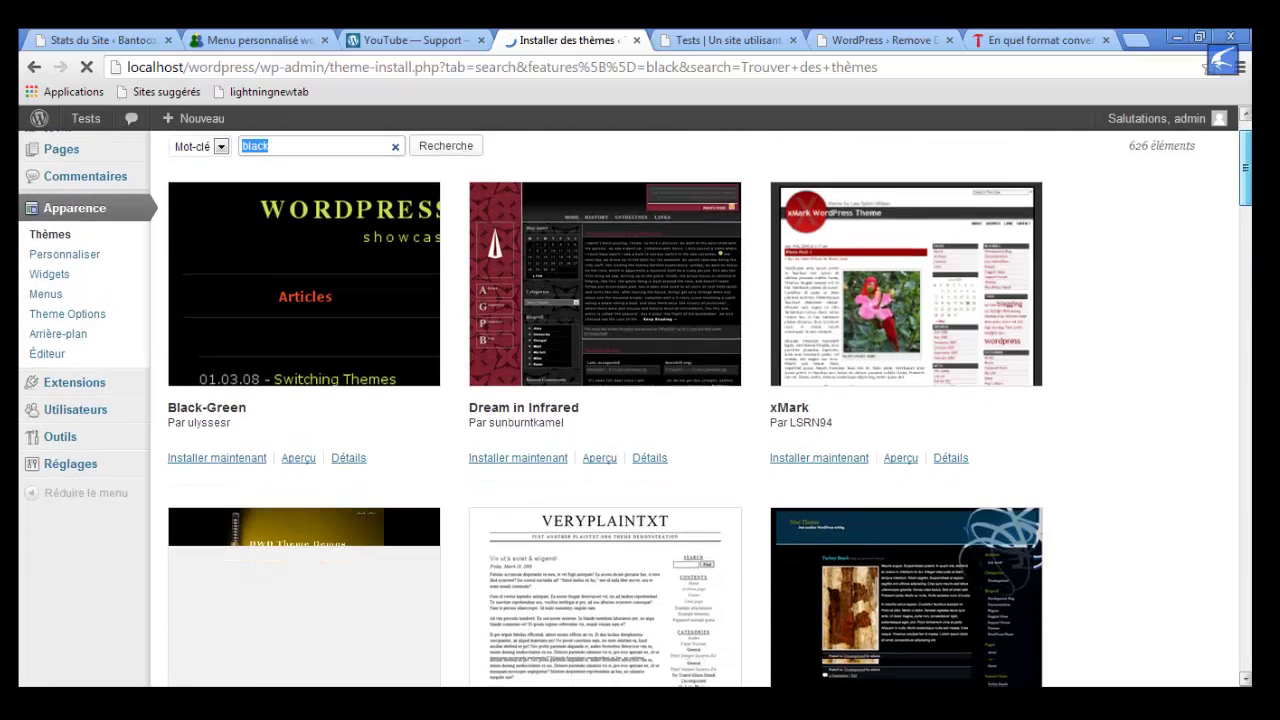
scroll(640, 400, down, 3)
scroll(640, 408, down, 2)
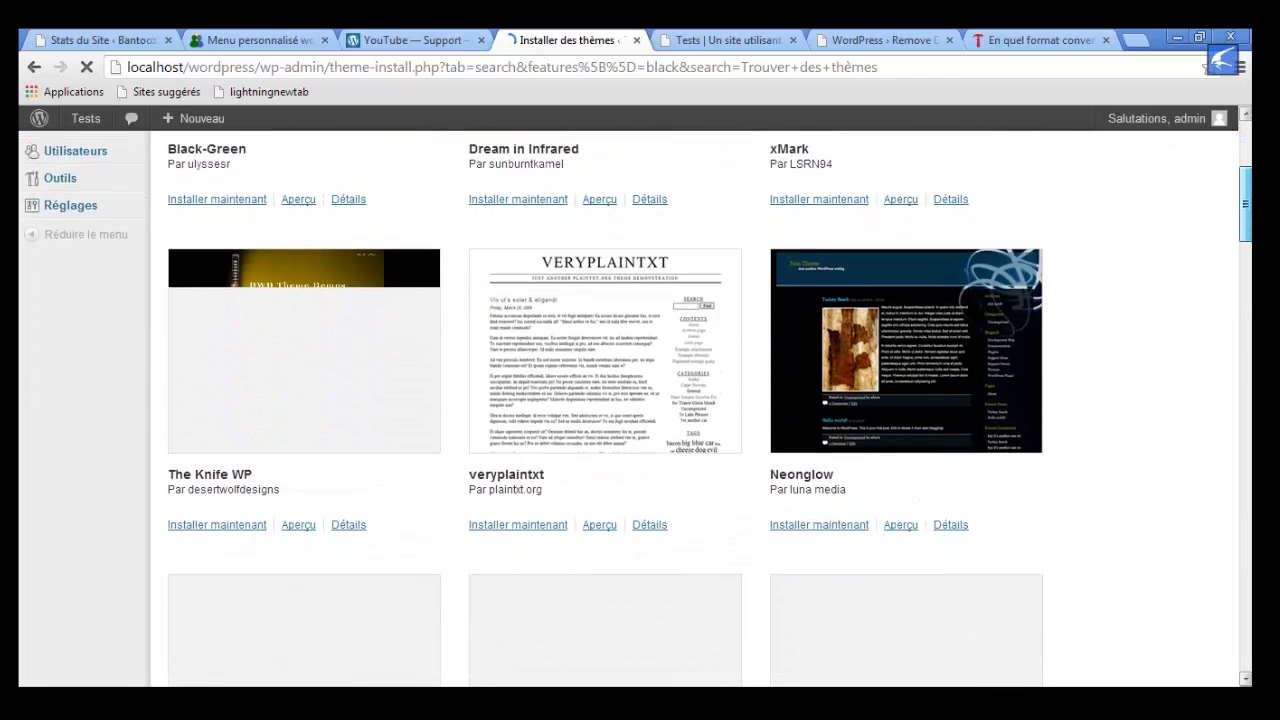
scroll(640, 408, down, 2)
scroll(640, 408, down, 3)
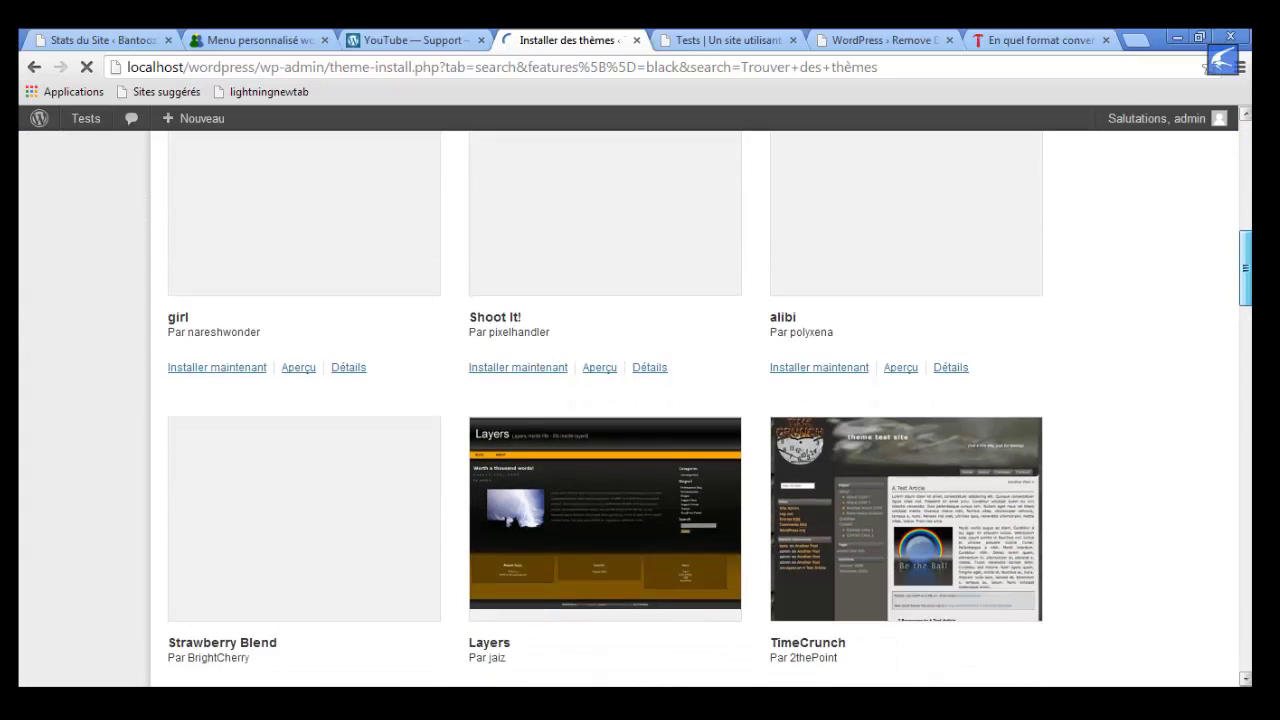
scroll(640, 408, down, 2)
scroll(640, 408, down, 5)
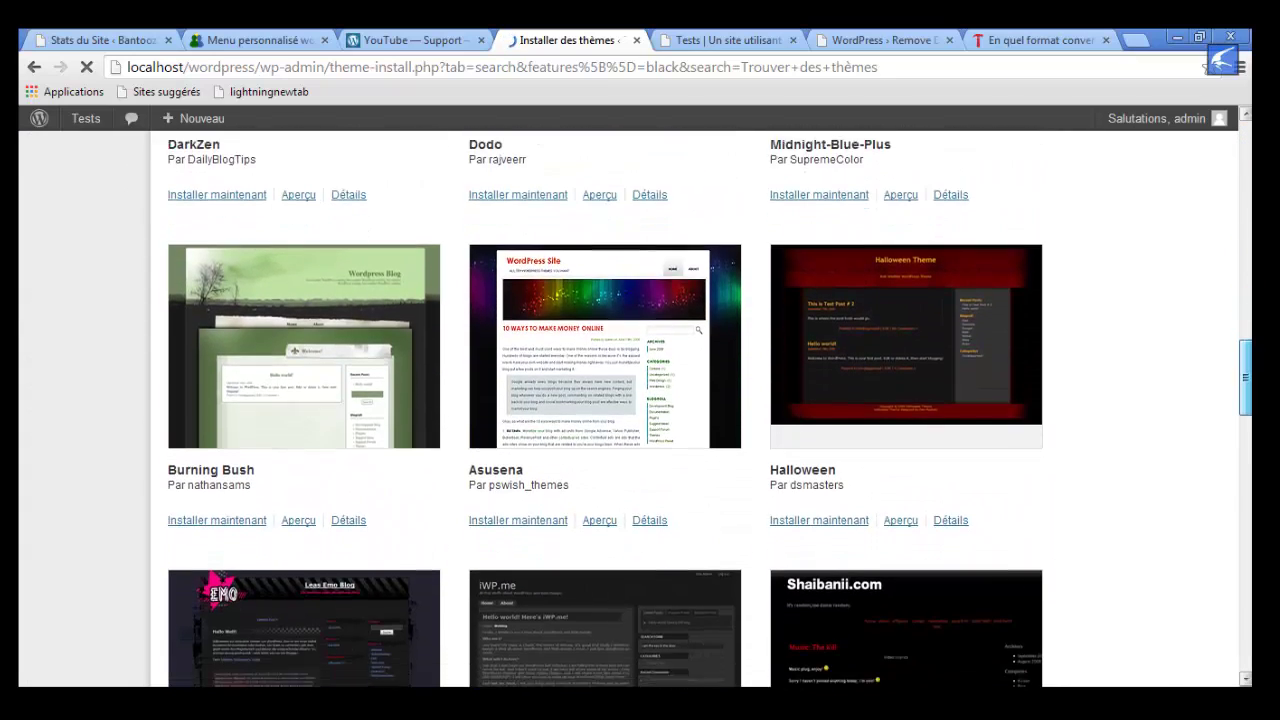
scroll(640, 408, down, 2)
scroll(640, 408, up, 1)
scroll(1248, 341, up, 2)
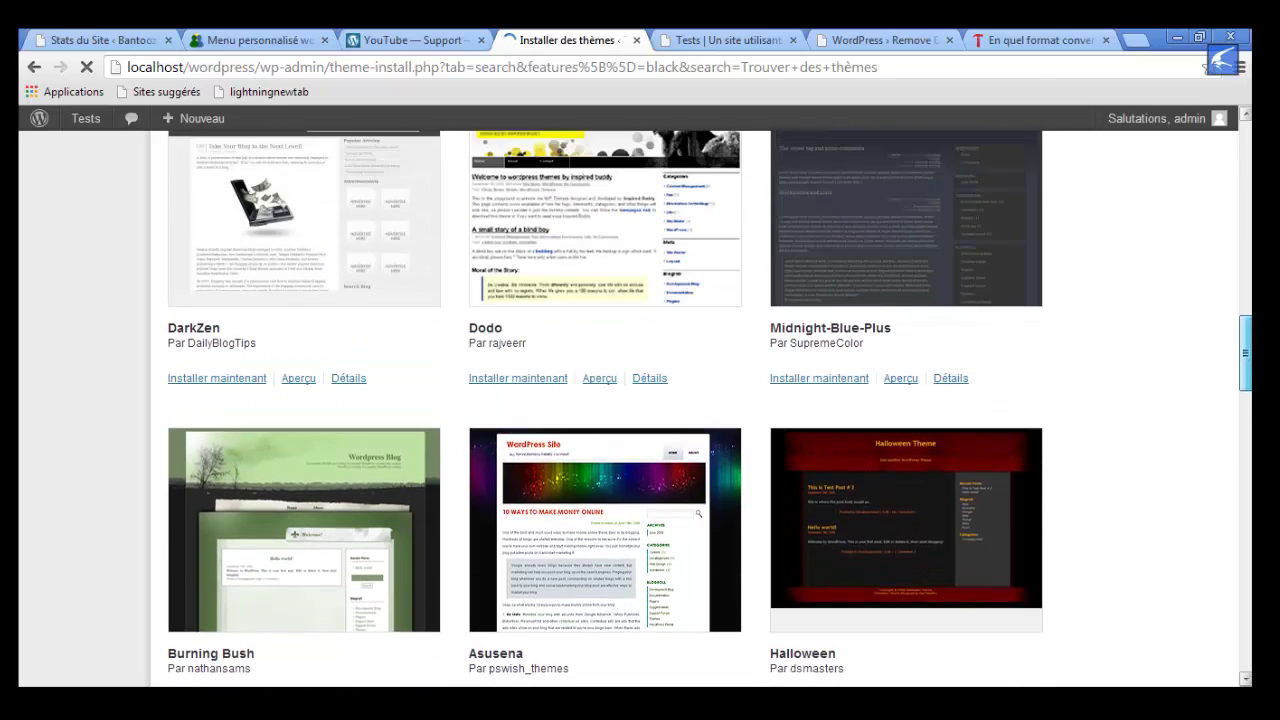
Install the Asusena theme from the results and activate it on the site.
scroll(1248, 341, down, 2)
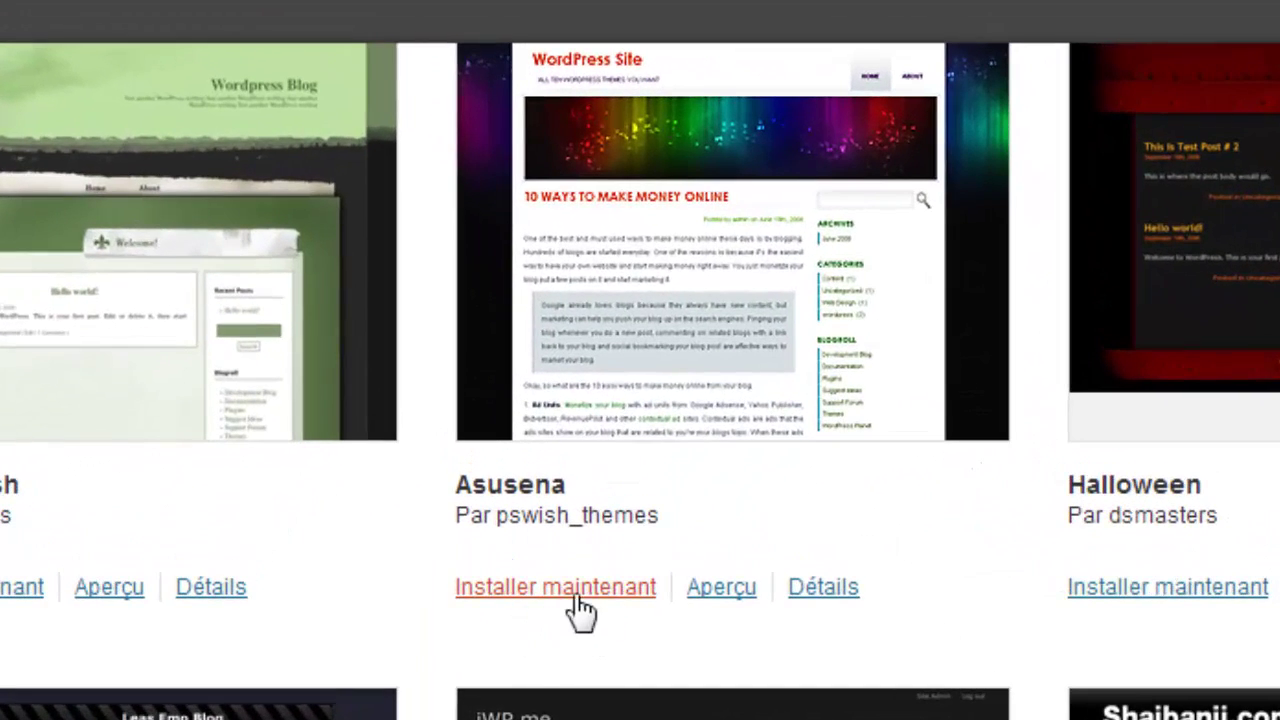
click(574, 600)
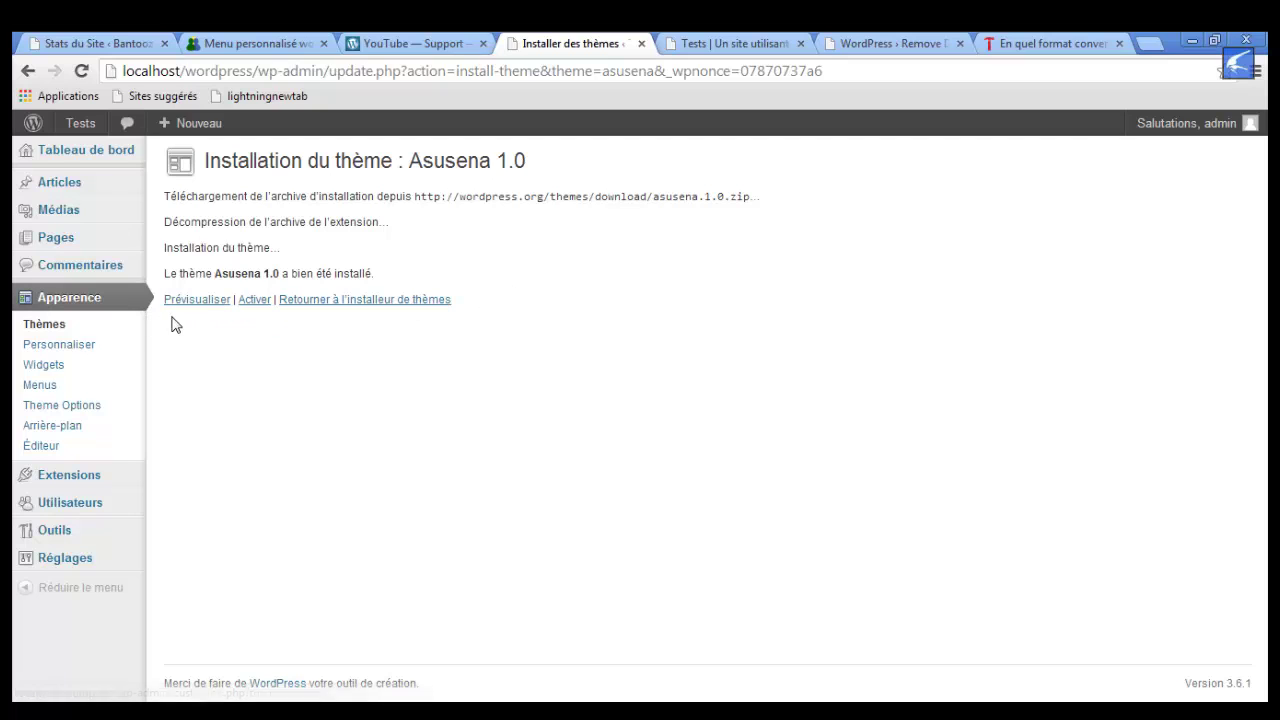
click(256, 302)
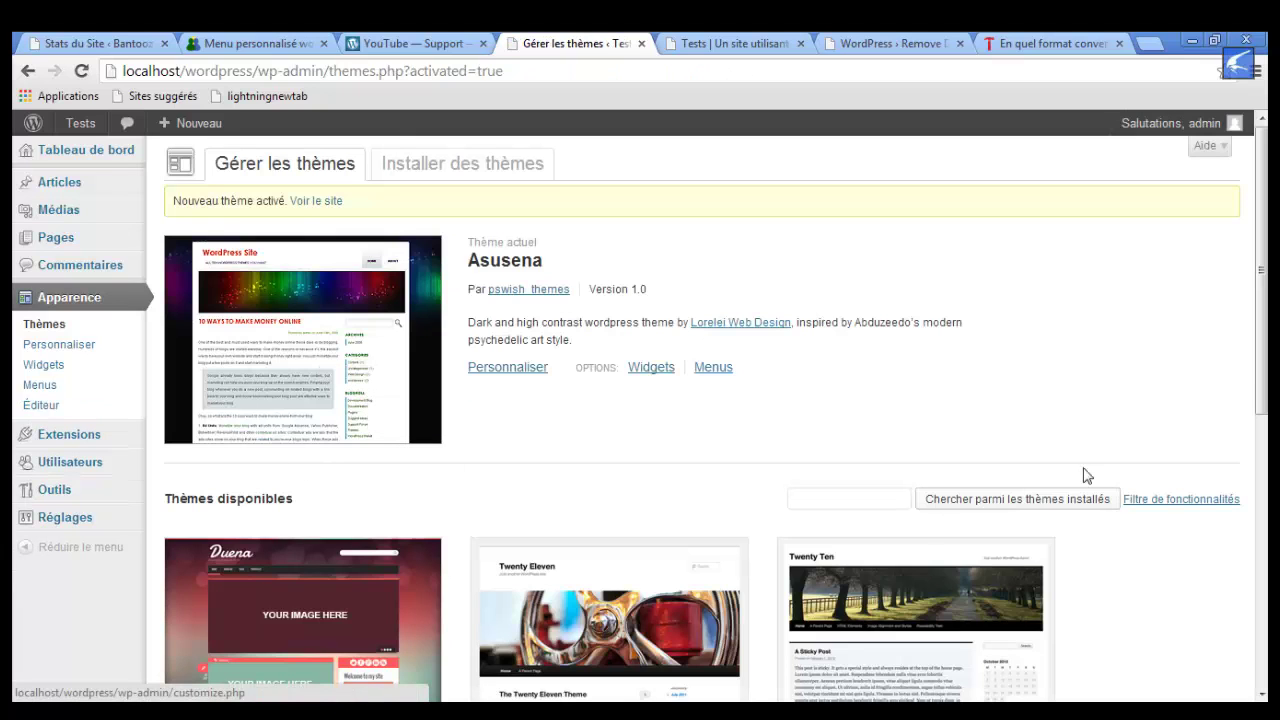
Review the current theme and the other available themes on the theme management page.
scroll(242, 394, down, 2)
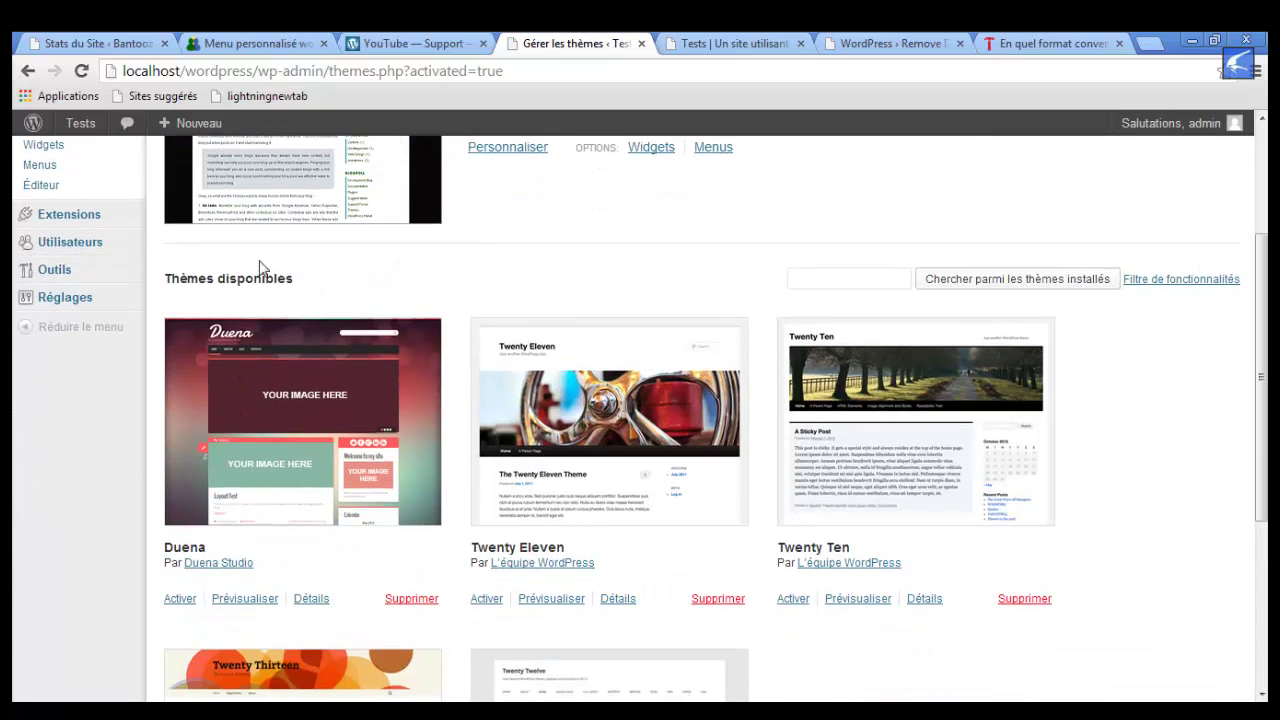
scroll(349, 420, up, 2)
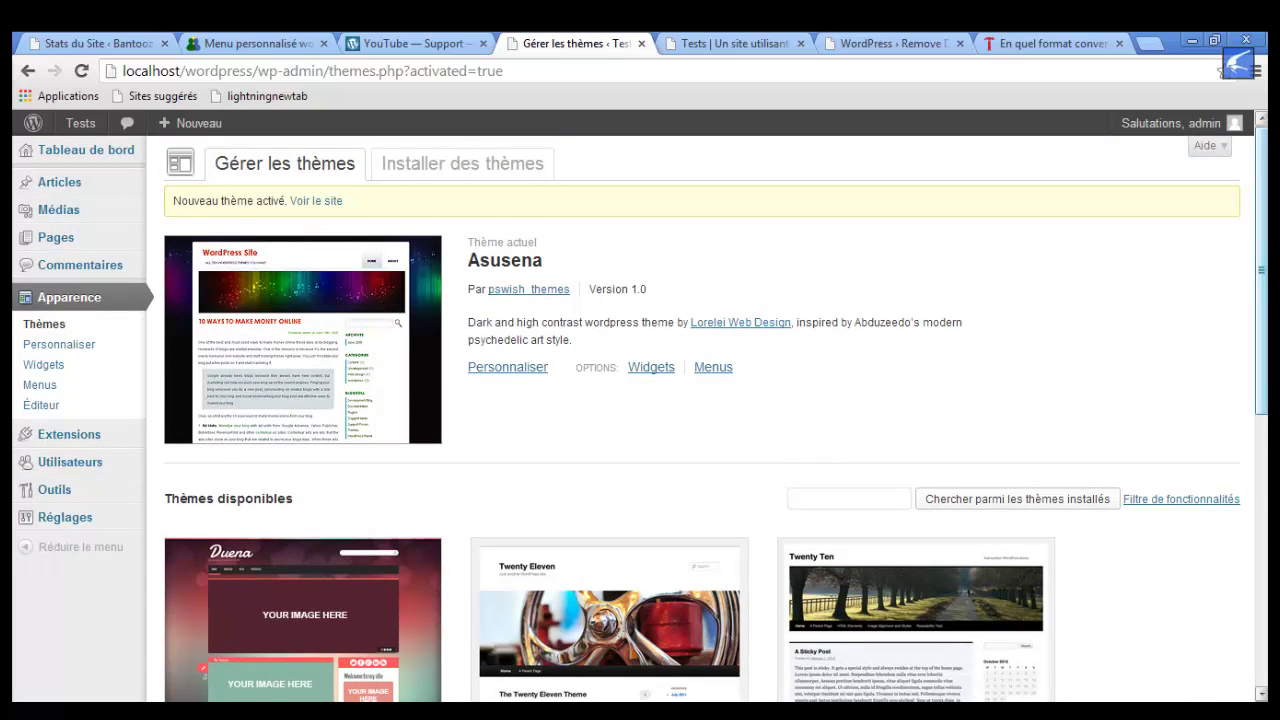
scroll(645, 390, down, 3)
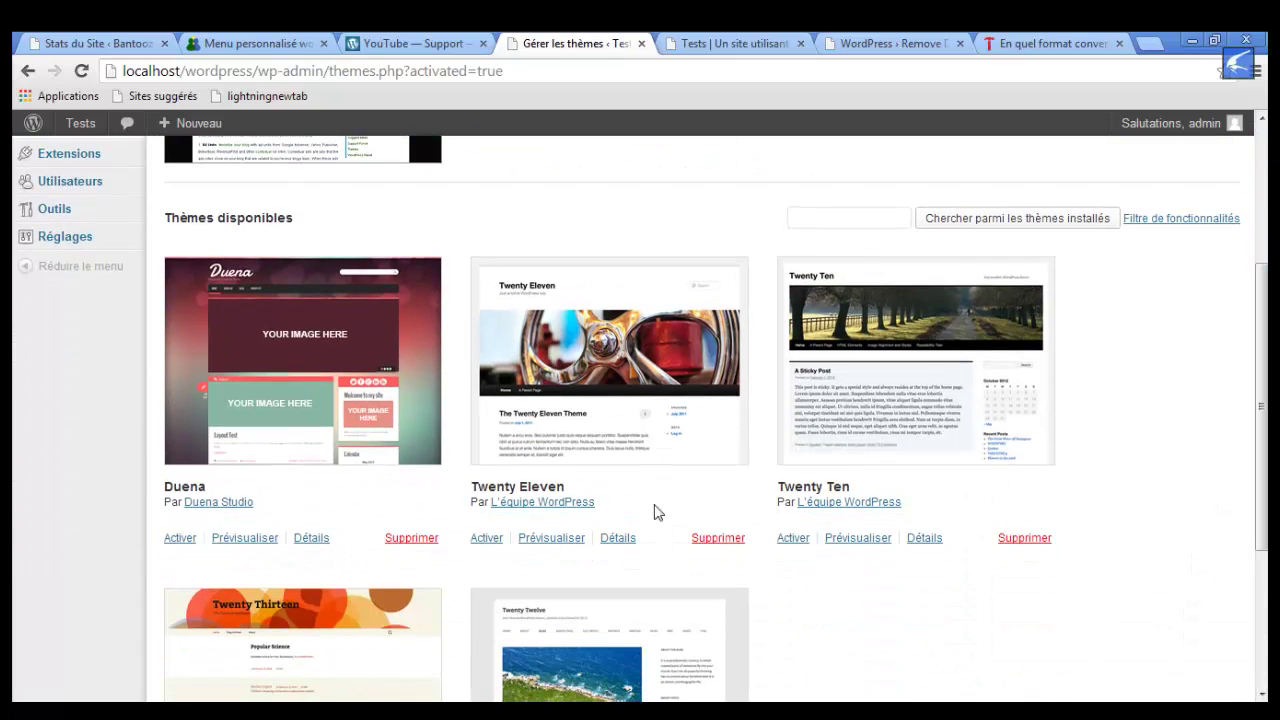
scroll(1219, 433, up, 3)
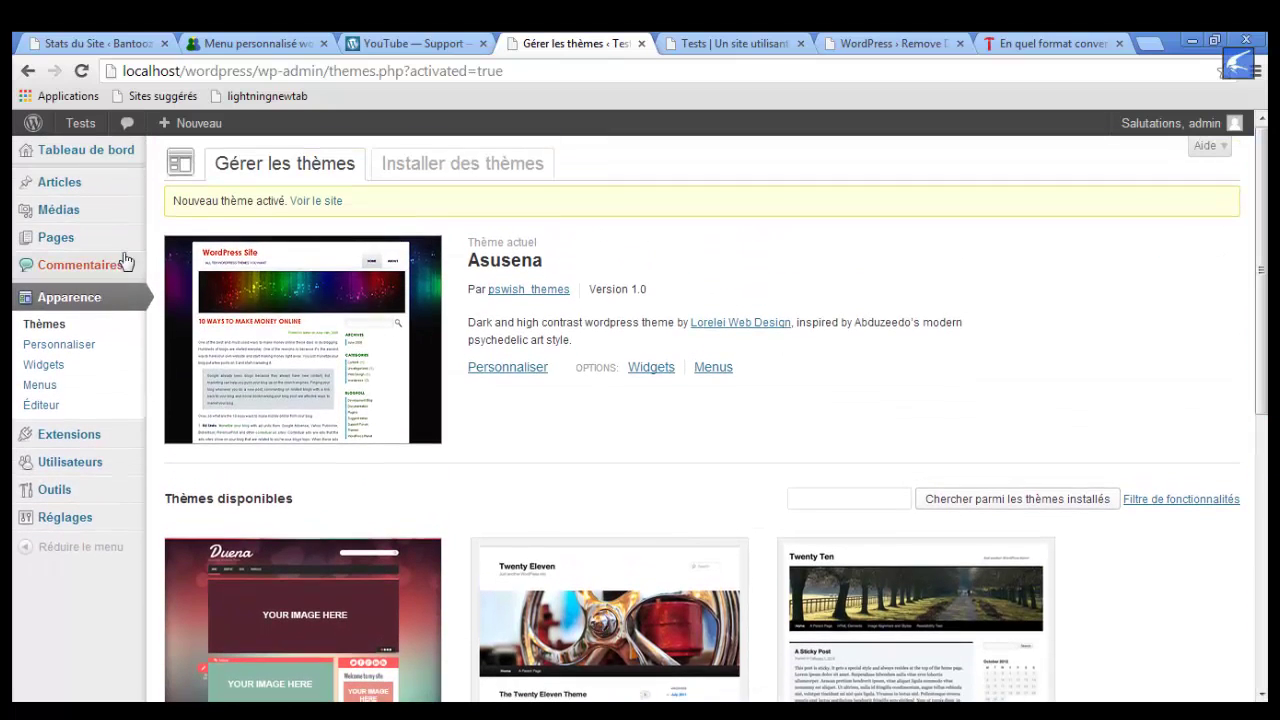
Reload the site's front page and look over how it appears with the newly activated Asusena theme.
click(722, 46)
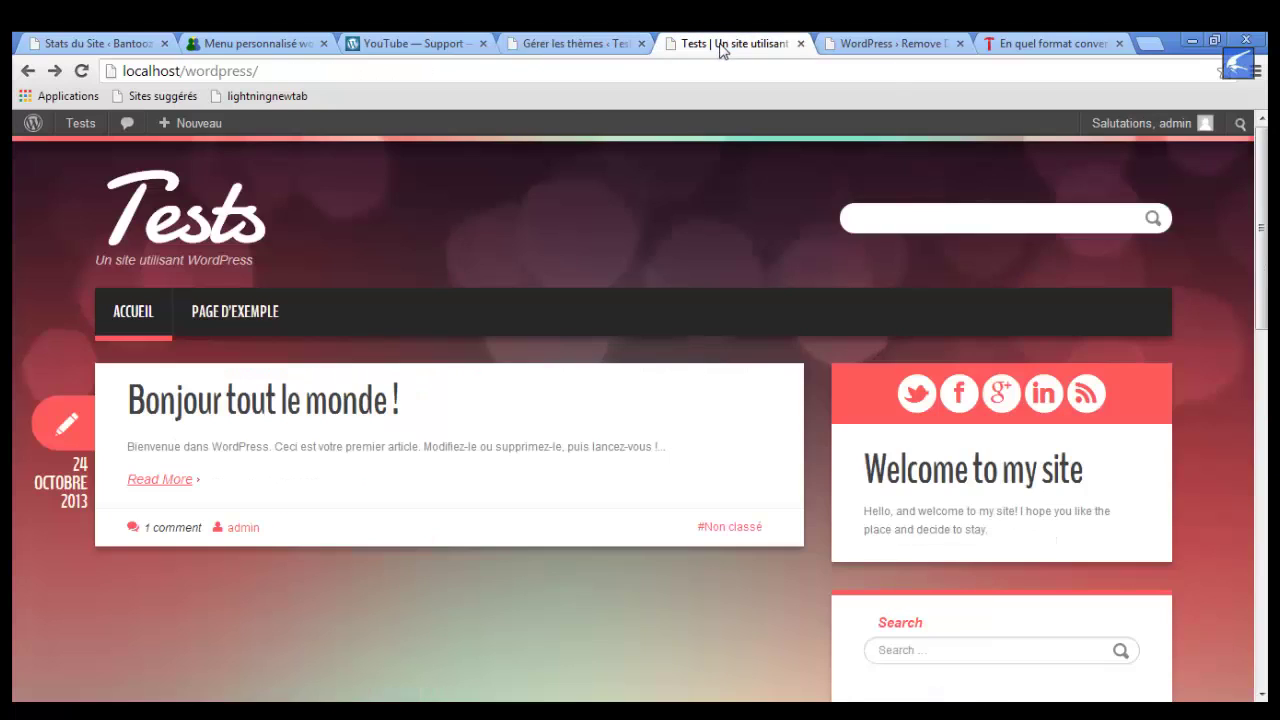
right_click(425, 234)
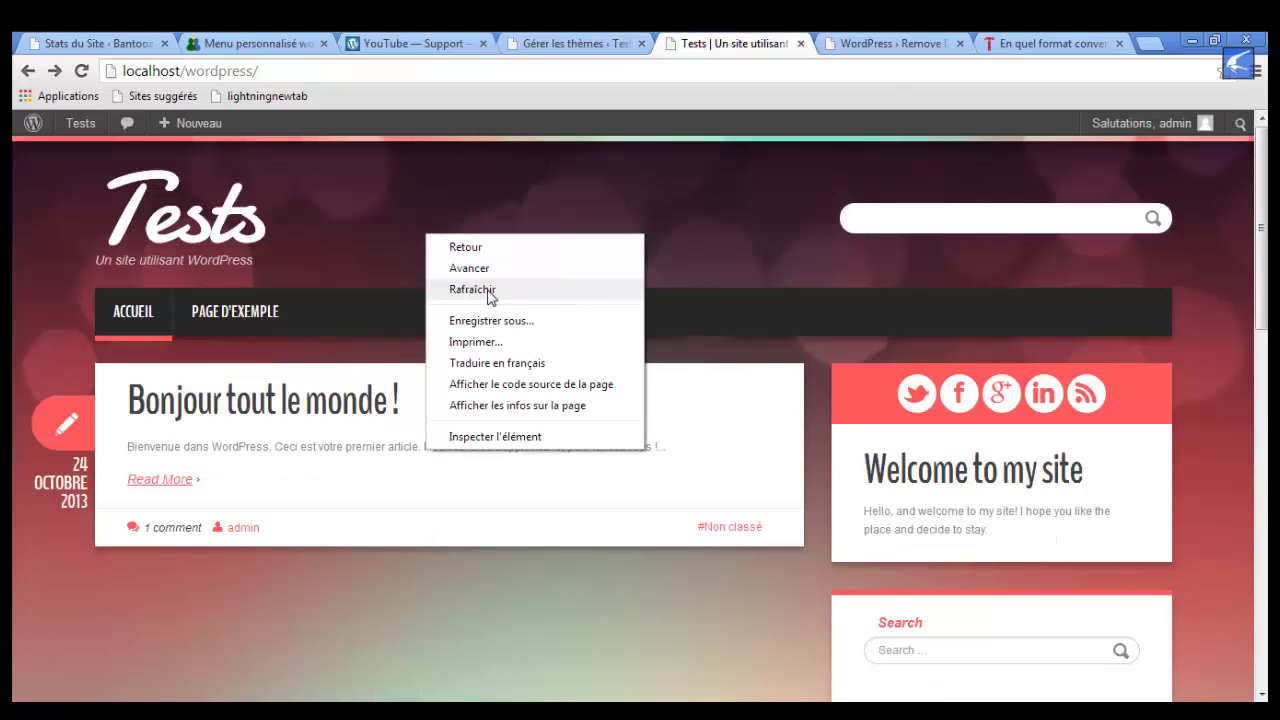
click(488, 292)
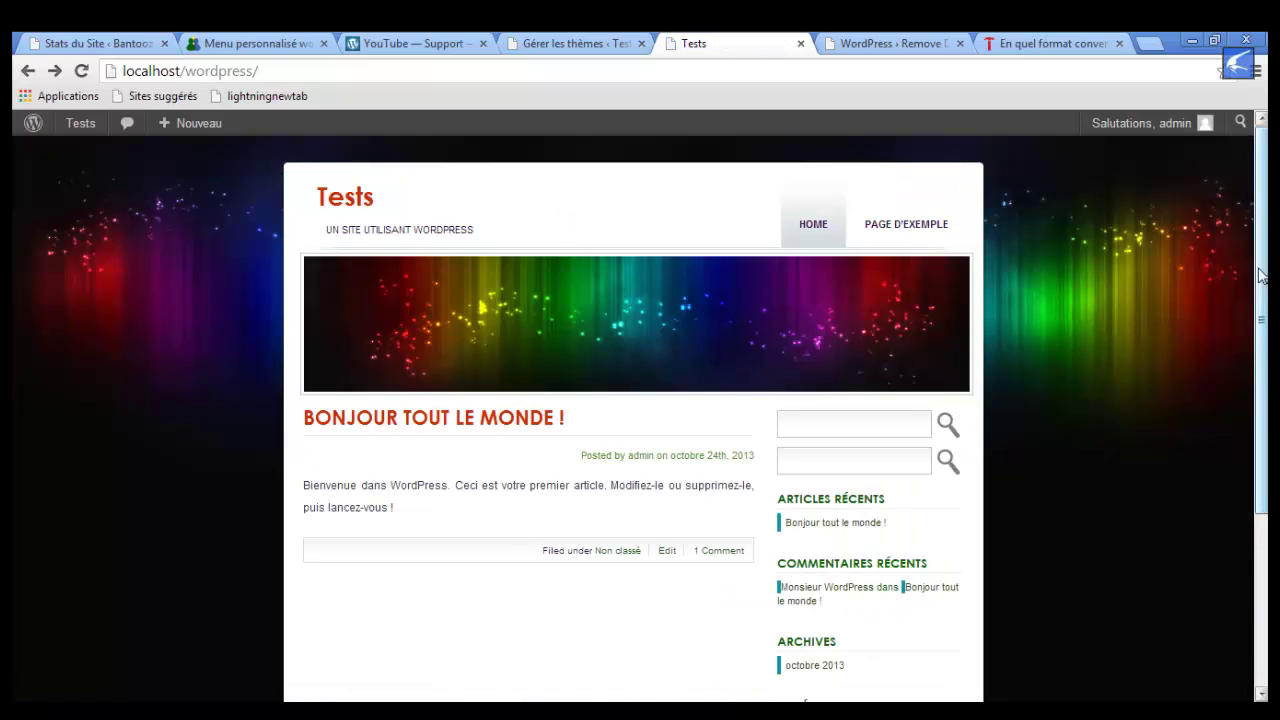
scroll(1262, 276, down, 3)
scroll(1262, 300, up, 5)
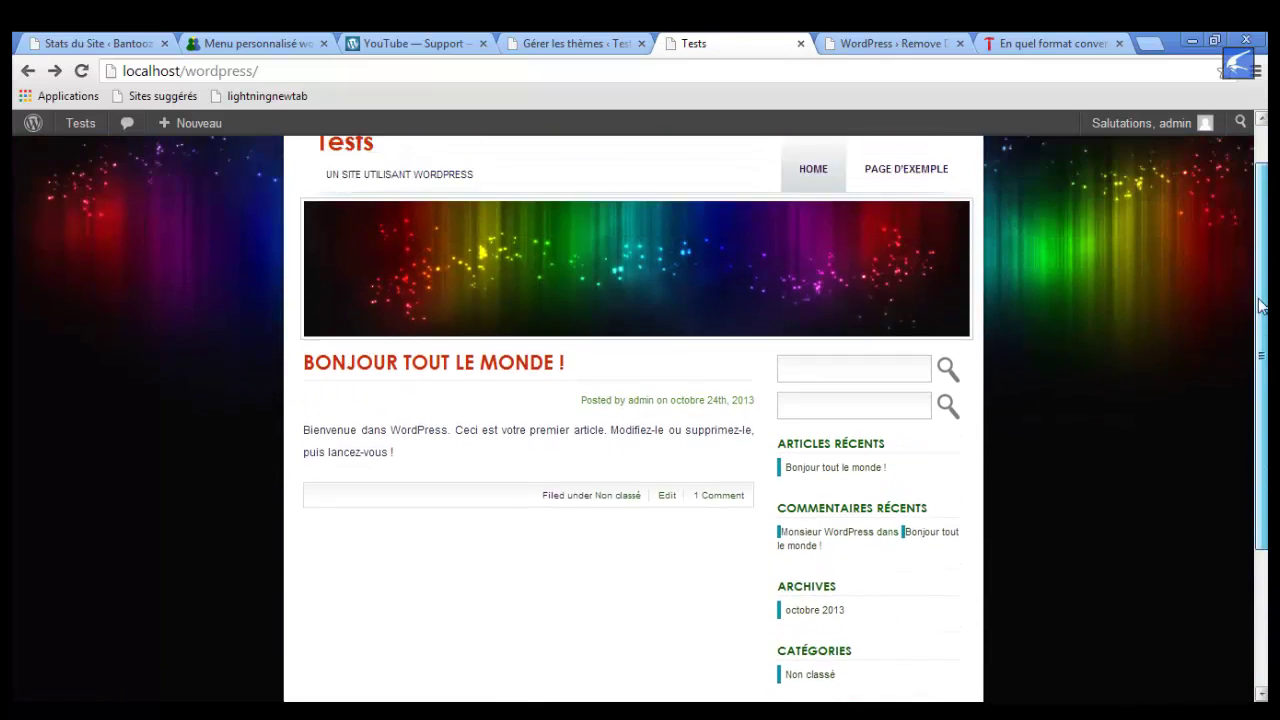
Search the installable themes in the site's admin by the keyword Graphene.
click(544, 45)
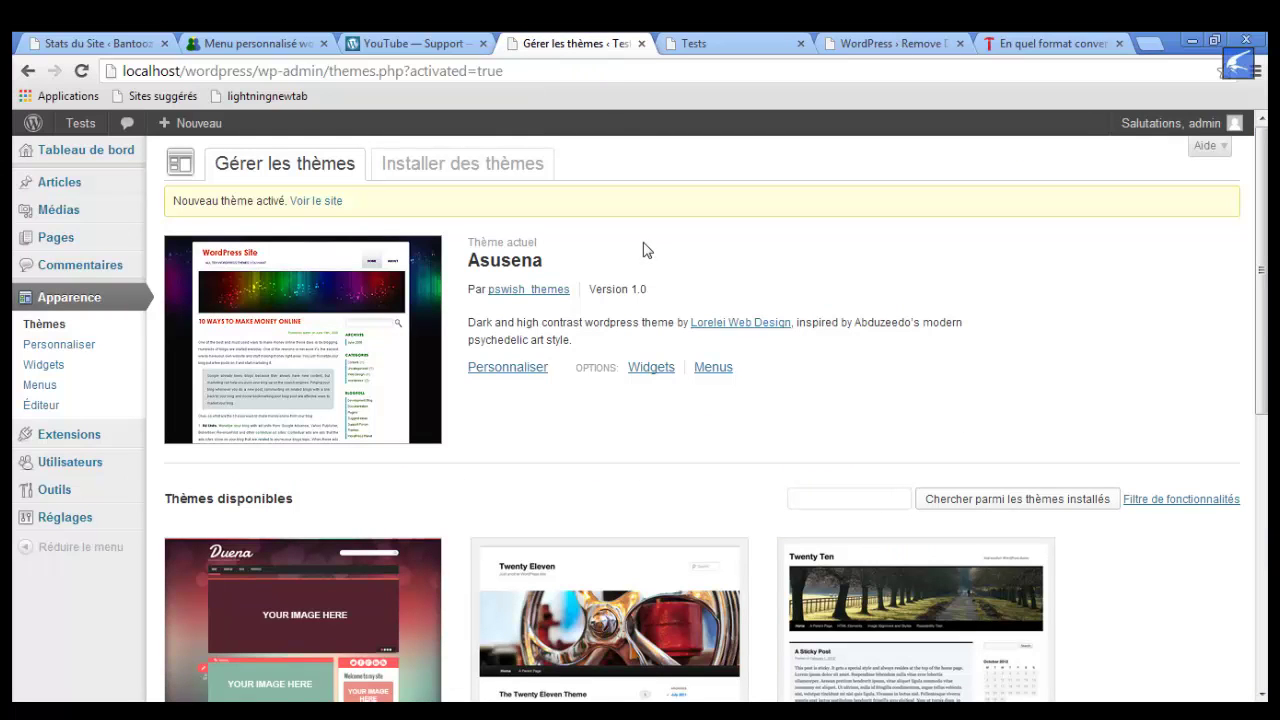
click(429, 164)
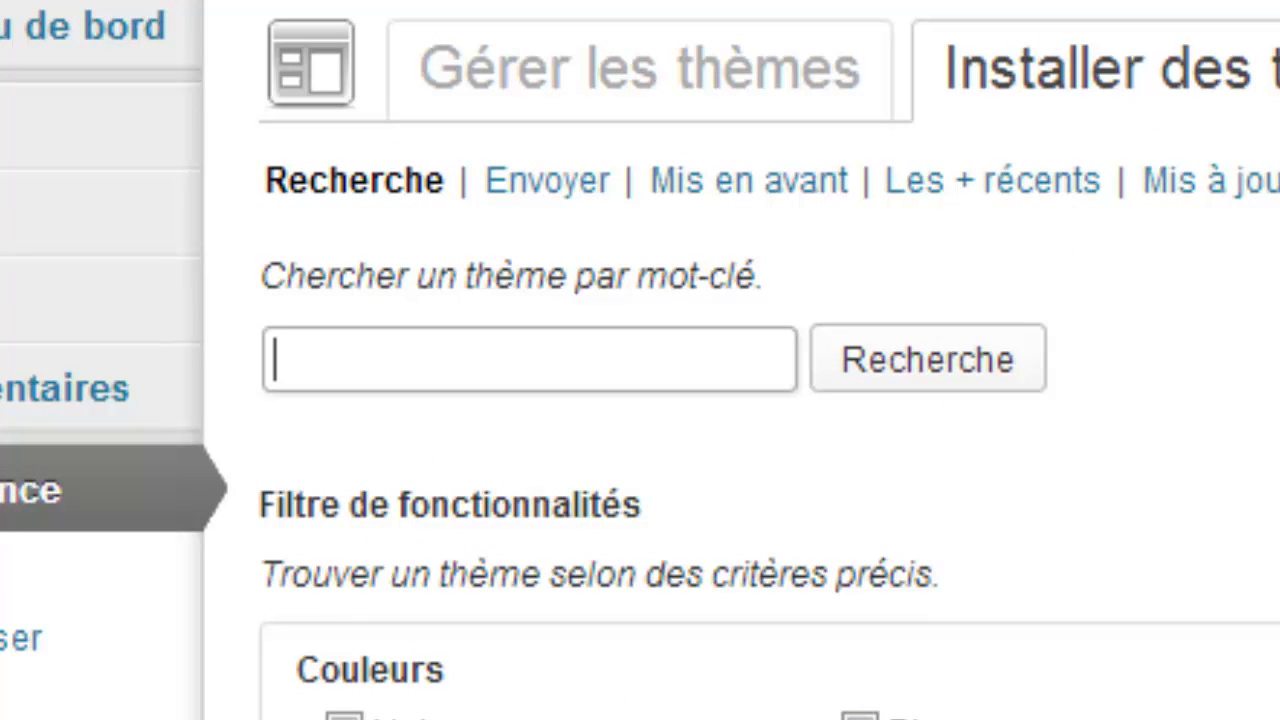
text(Gra)
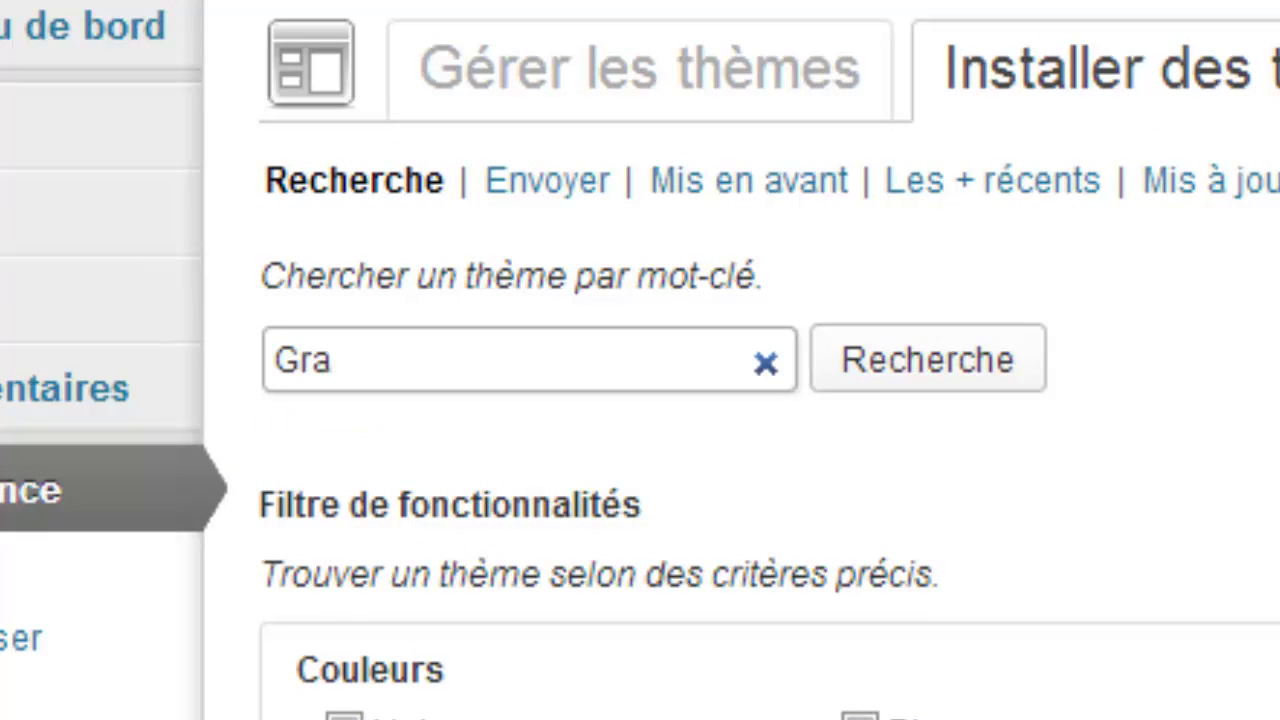
text(phe)
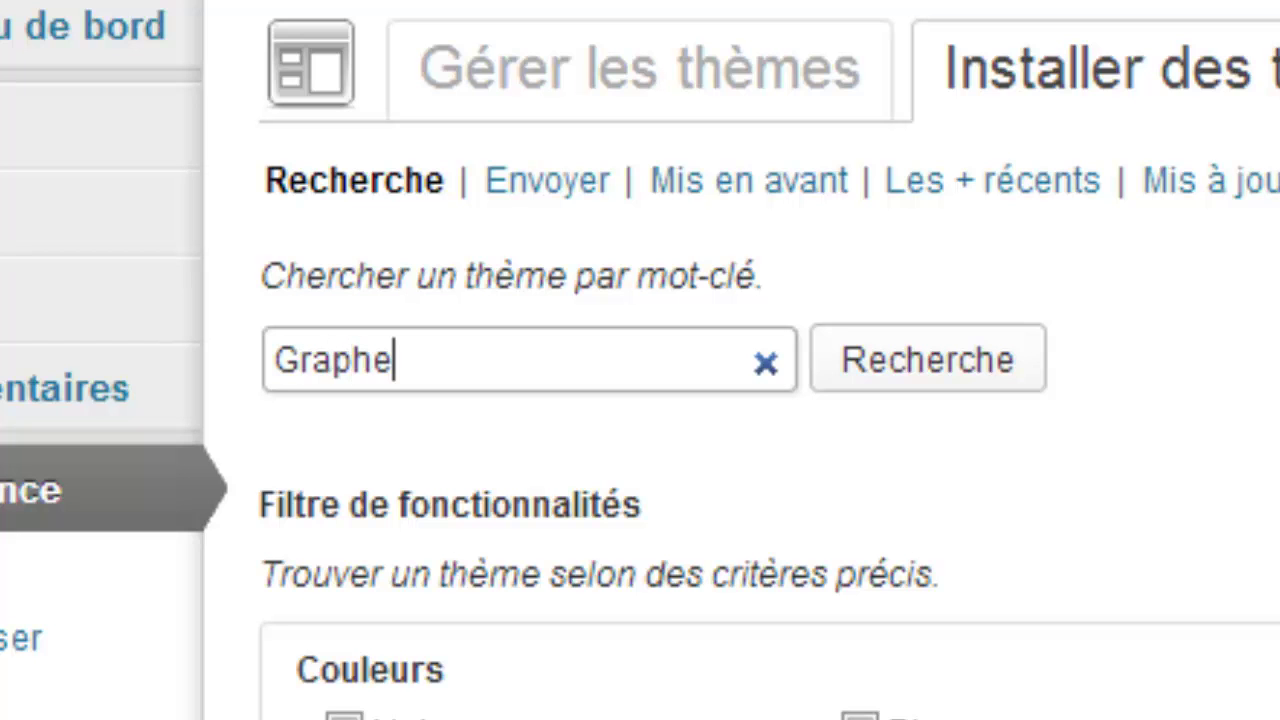
text(ne)
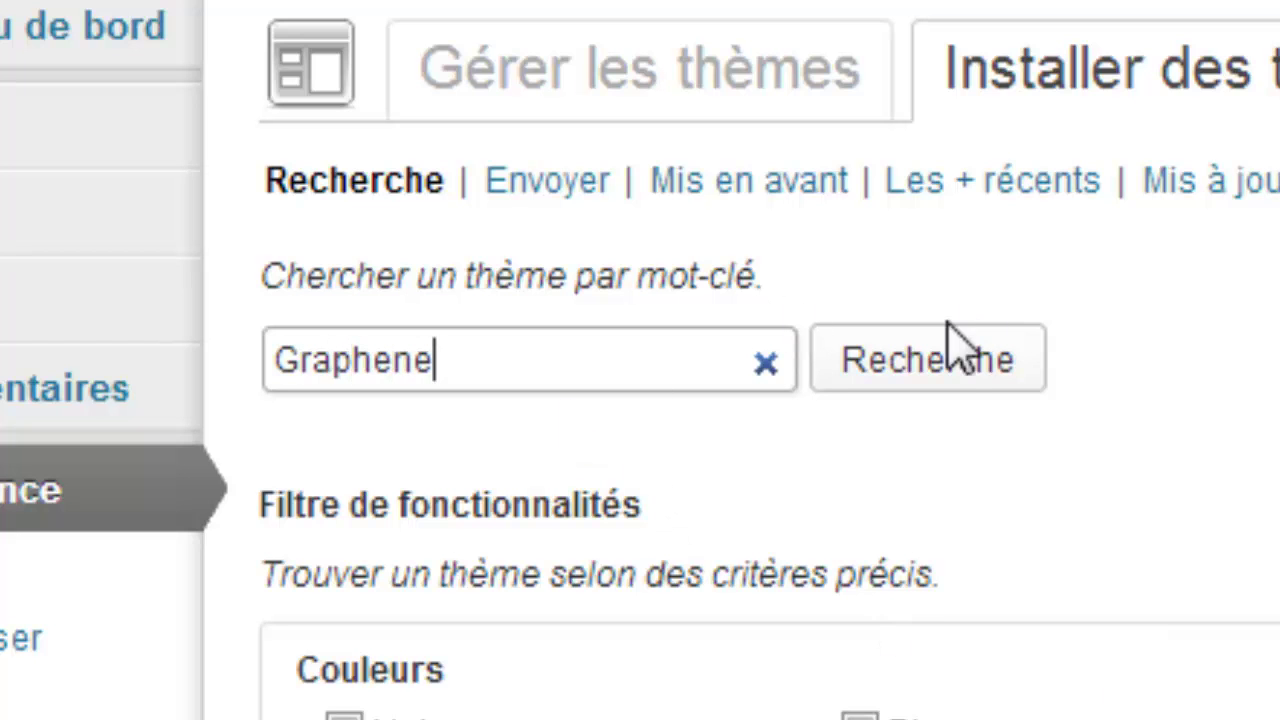
click(925, 360)
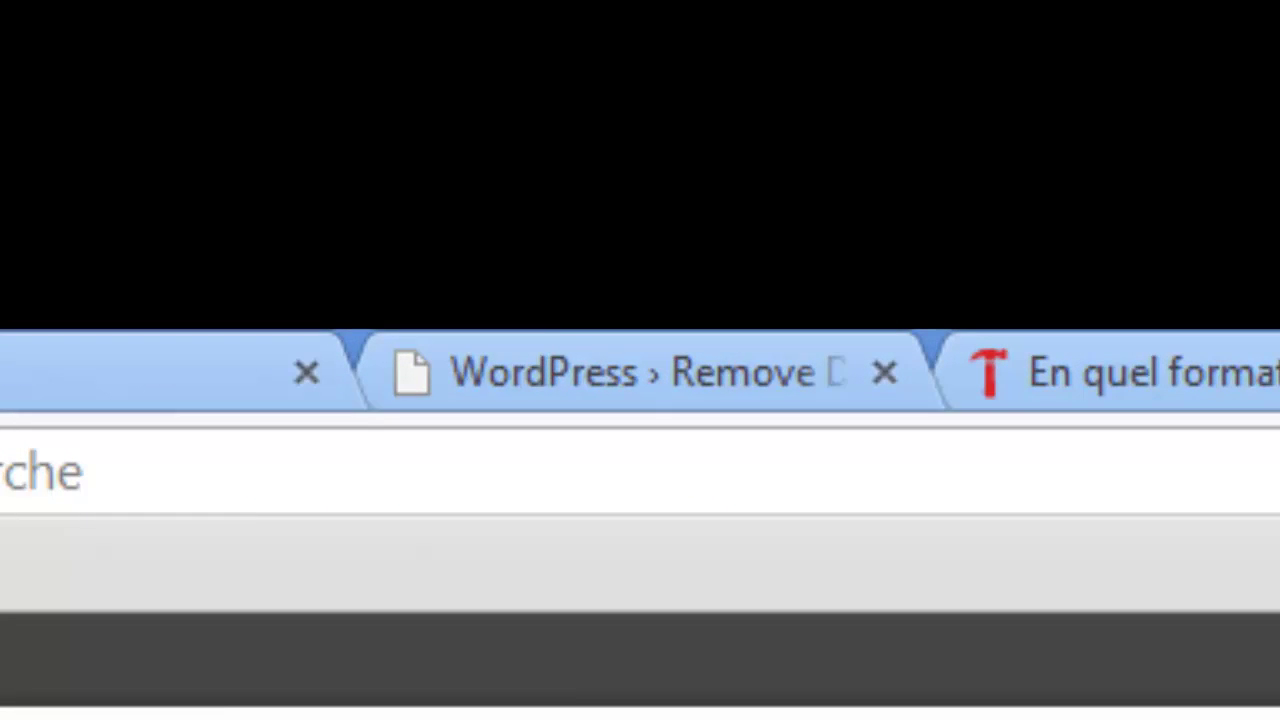
Open the Themes Directory on WordPress.org and search it for Graphene.
click(580, 380)
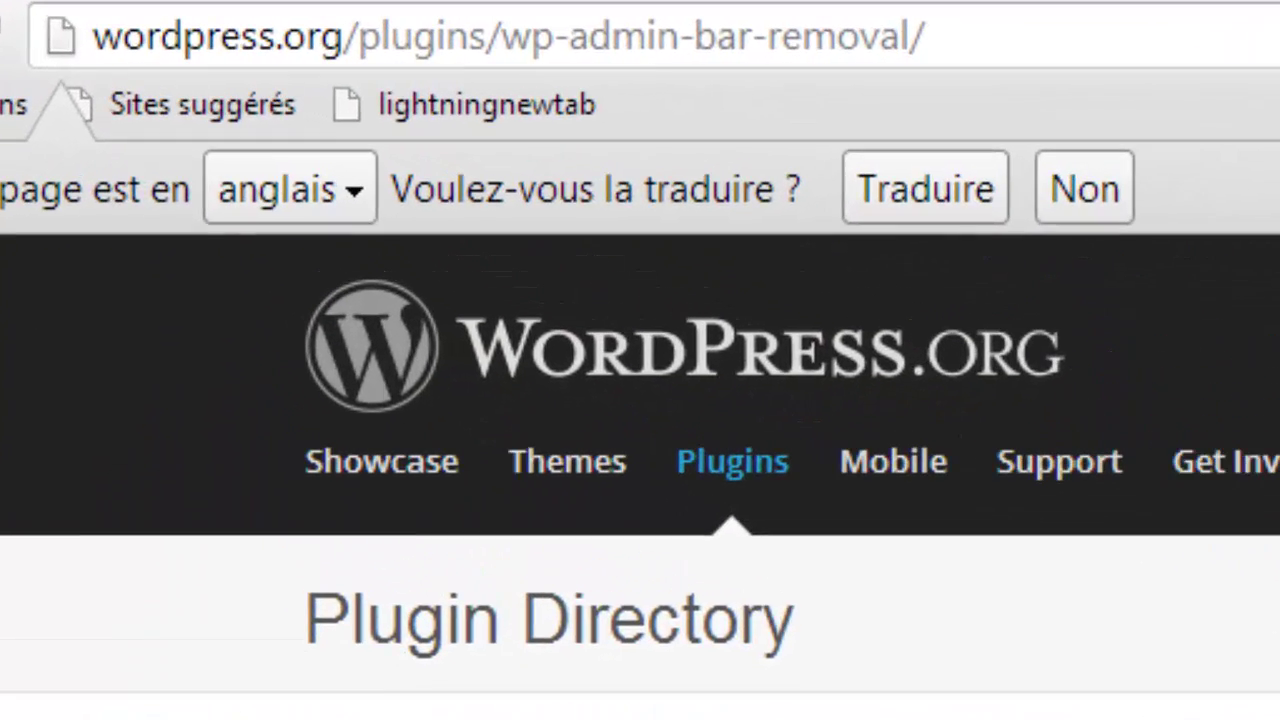
click(572, 470)
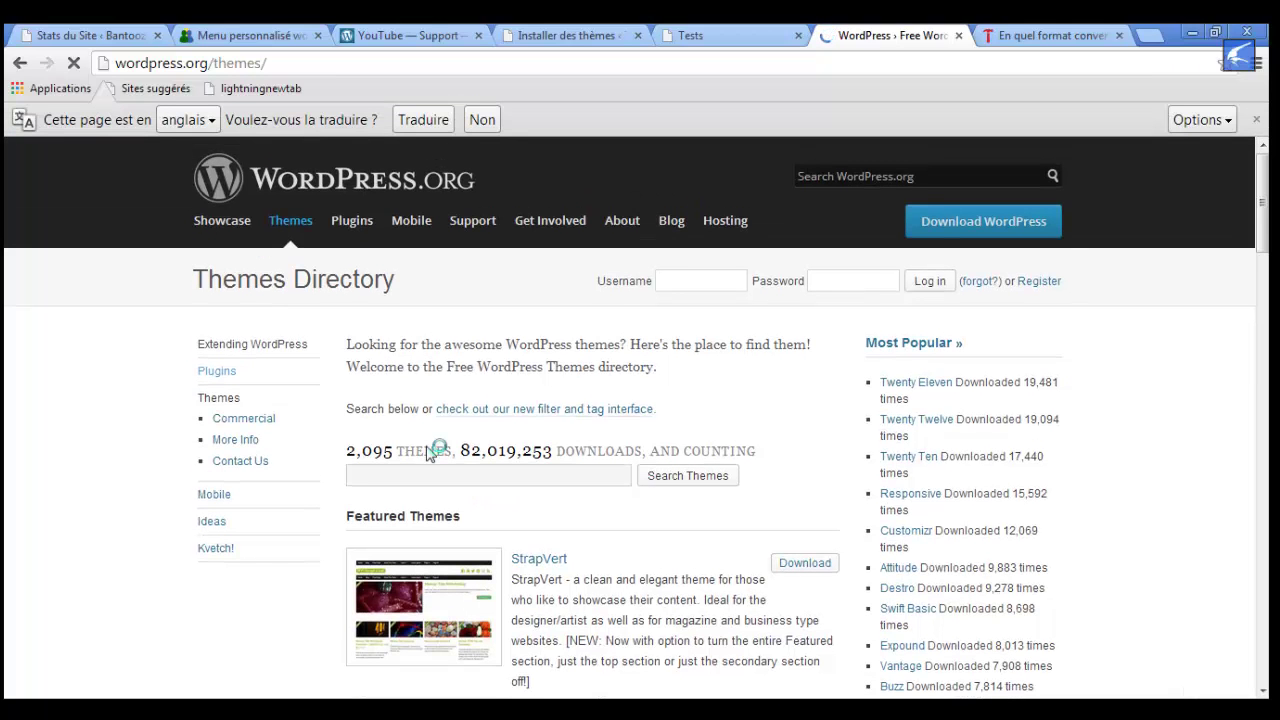
click(390, 479)
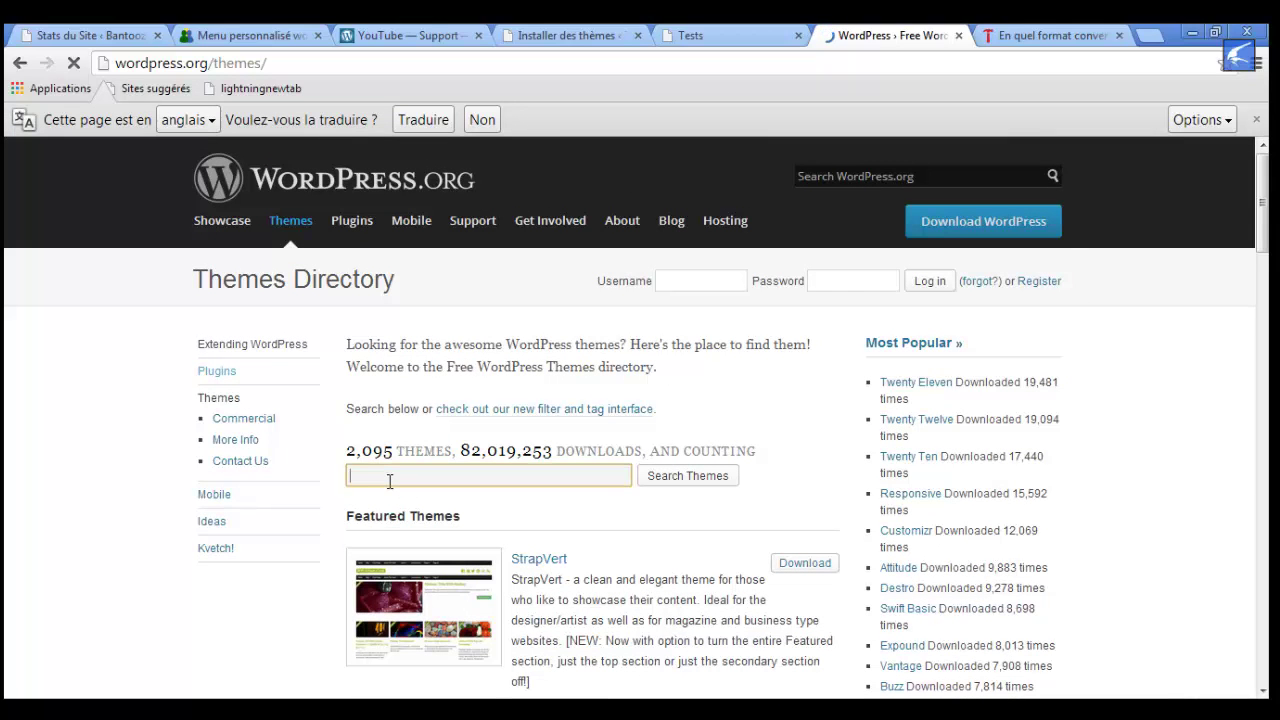
text(G)
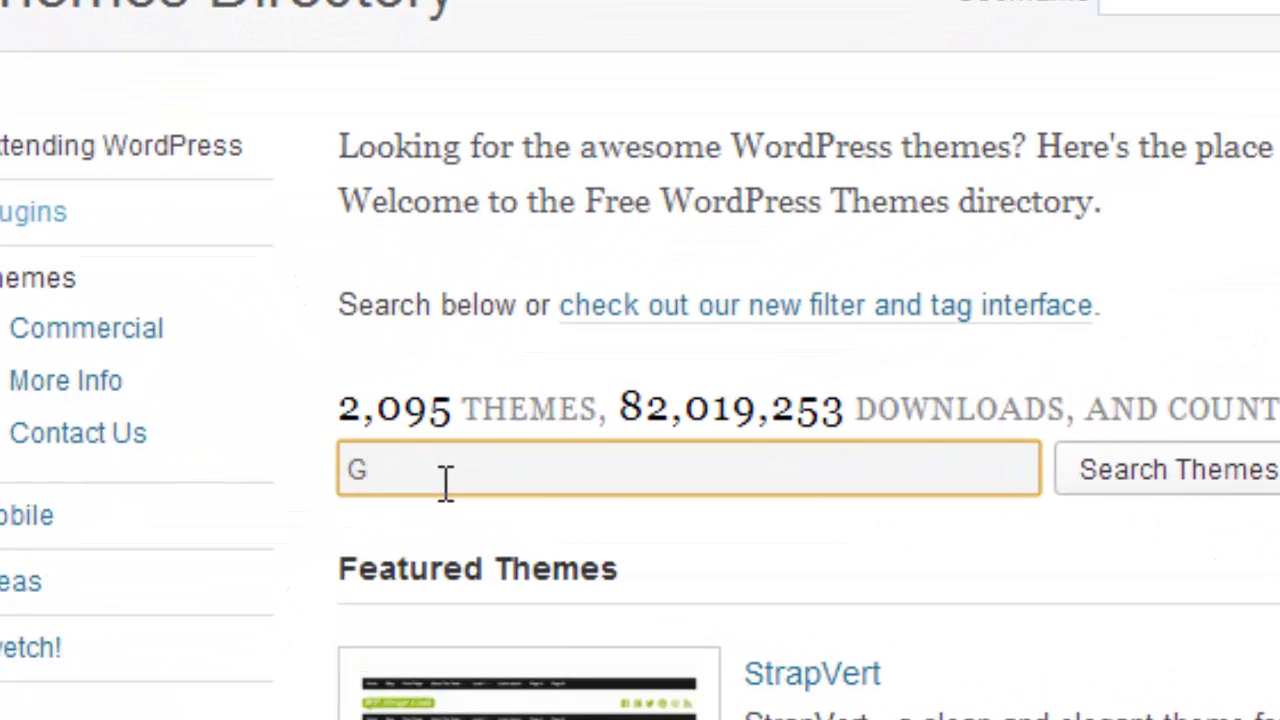
text(raphene)
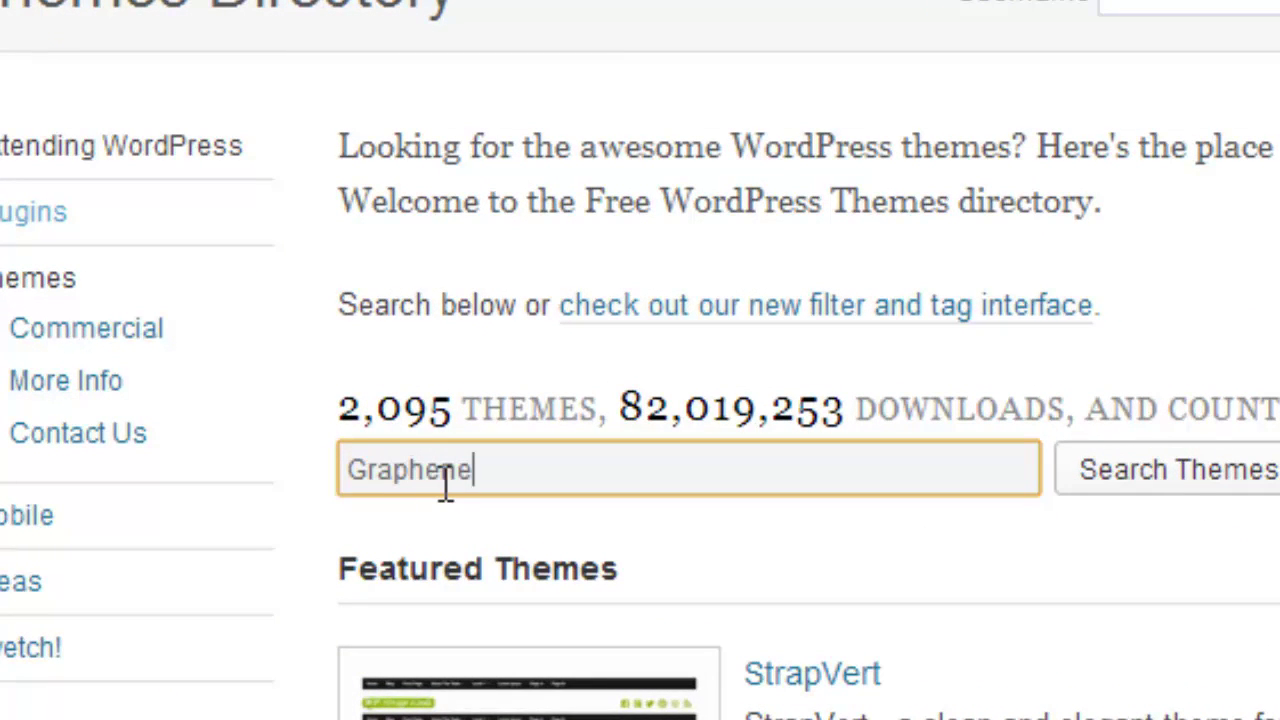
key(Return)
click(1140, 472)
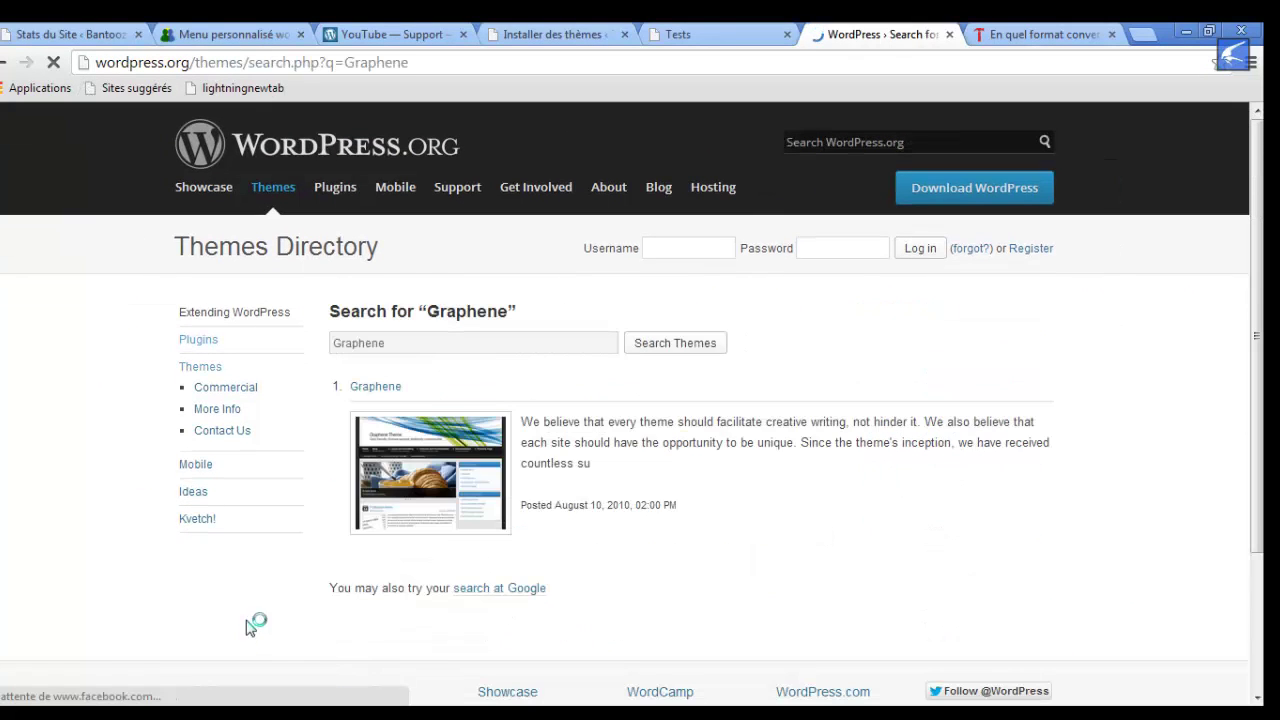
Open the Graphene theme's page from the search results and download version 1.9.2.
click(379, 425)
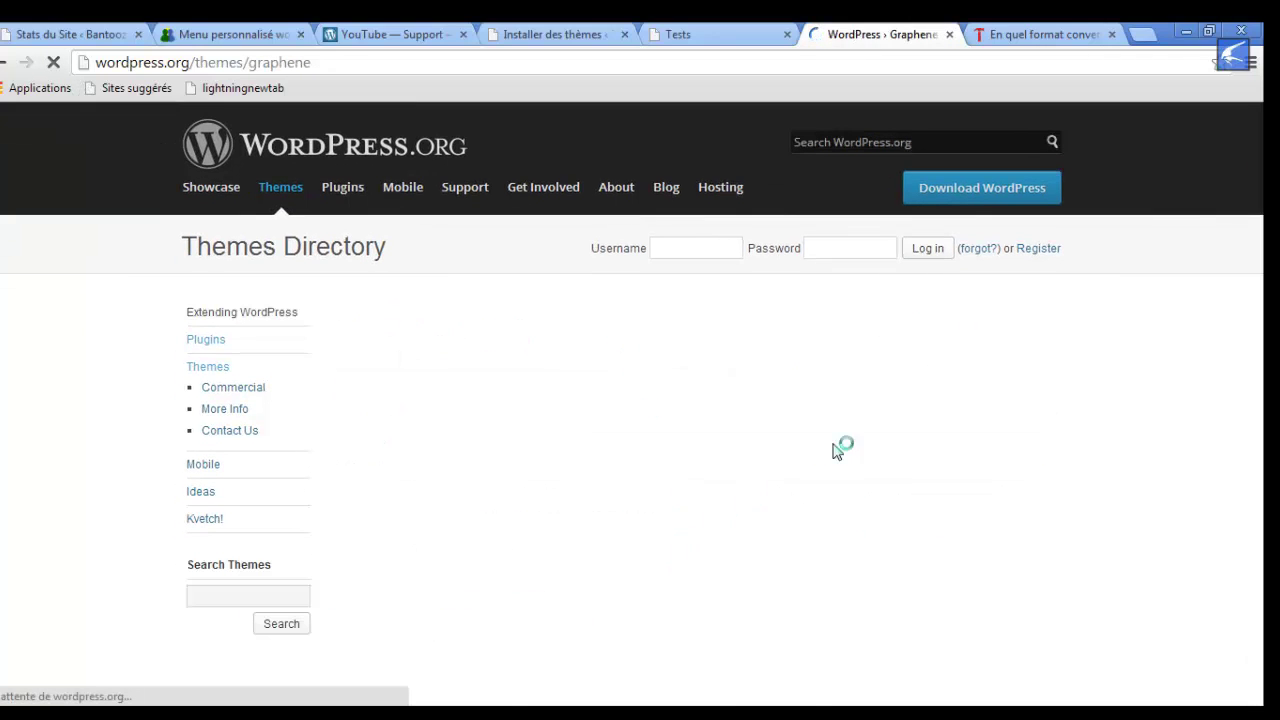
scroll(1258, 285, down, 1)
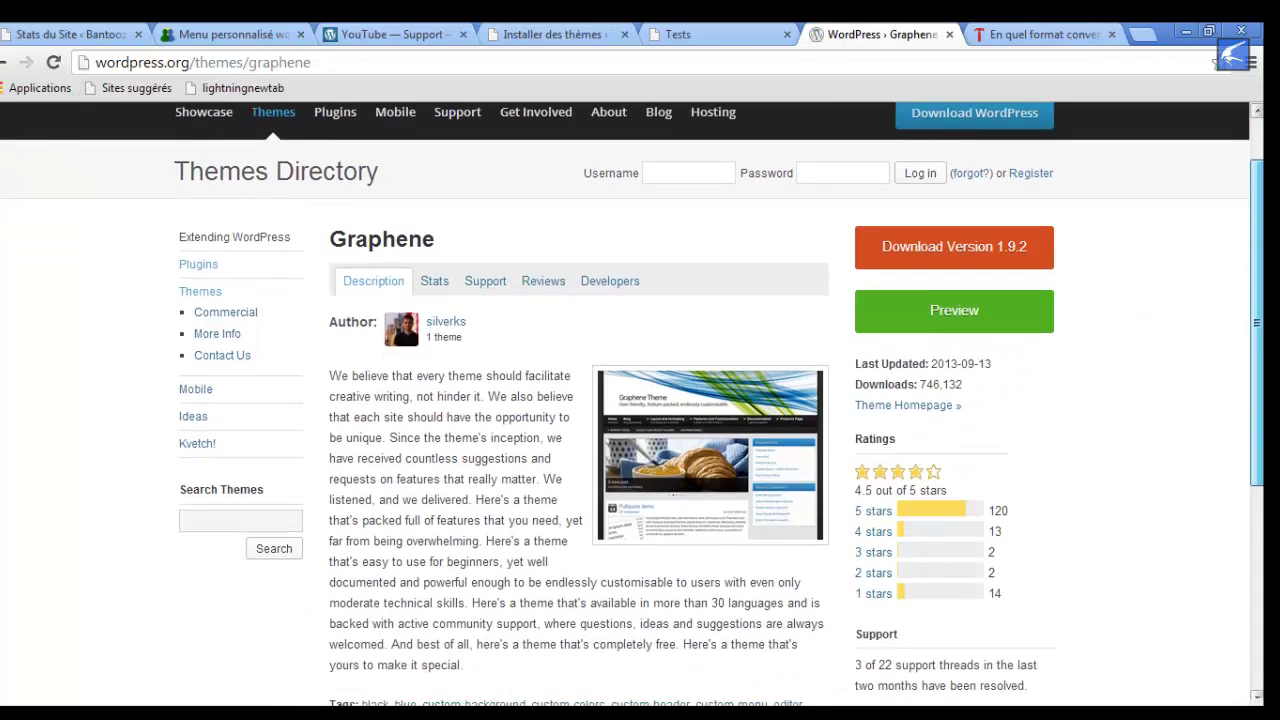
click(954, 290)
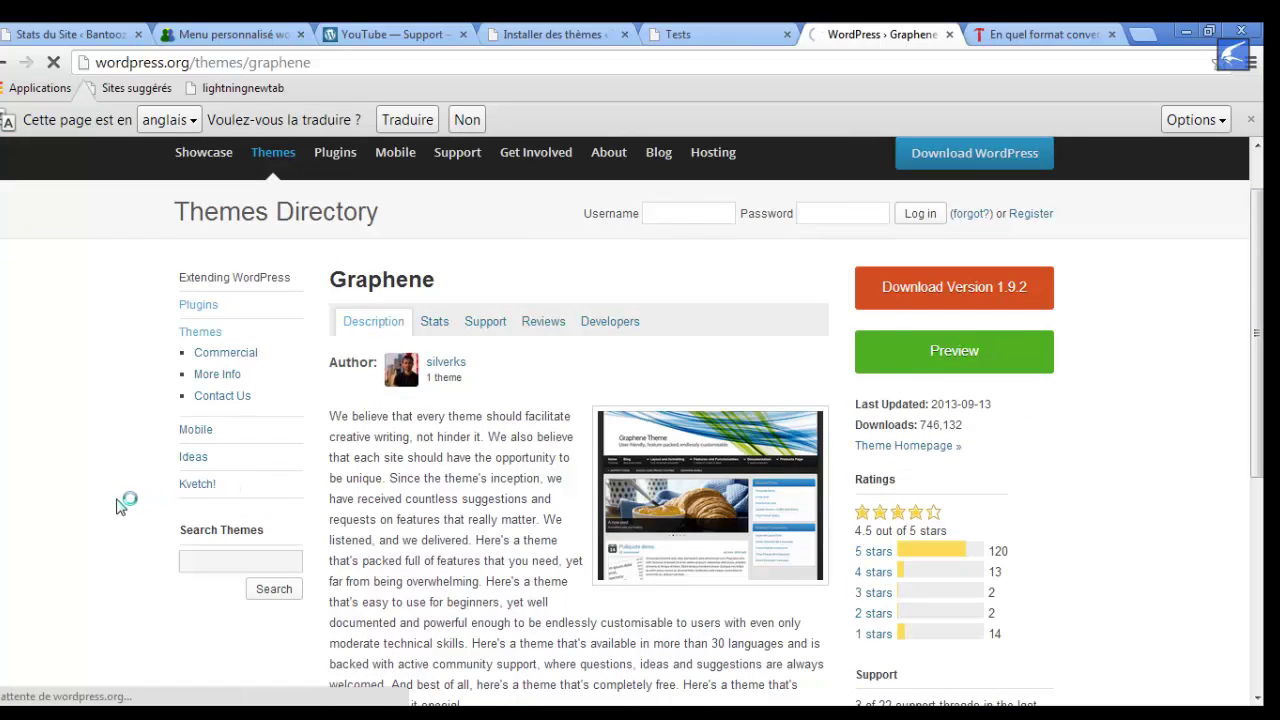
click(648, 436)
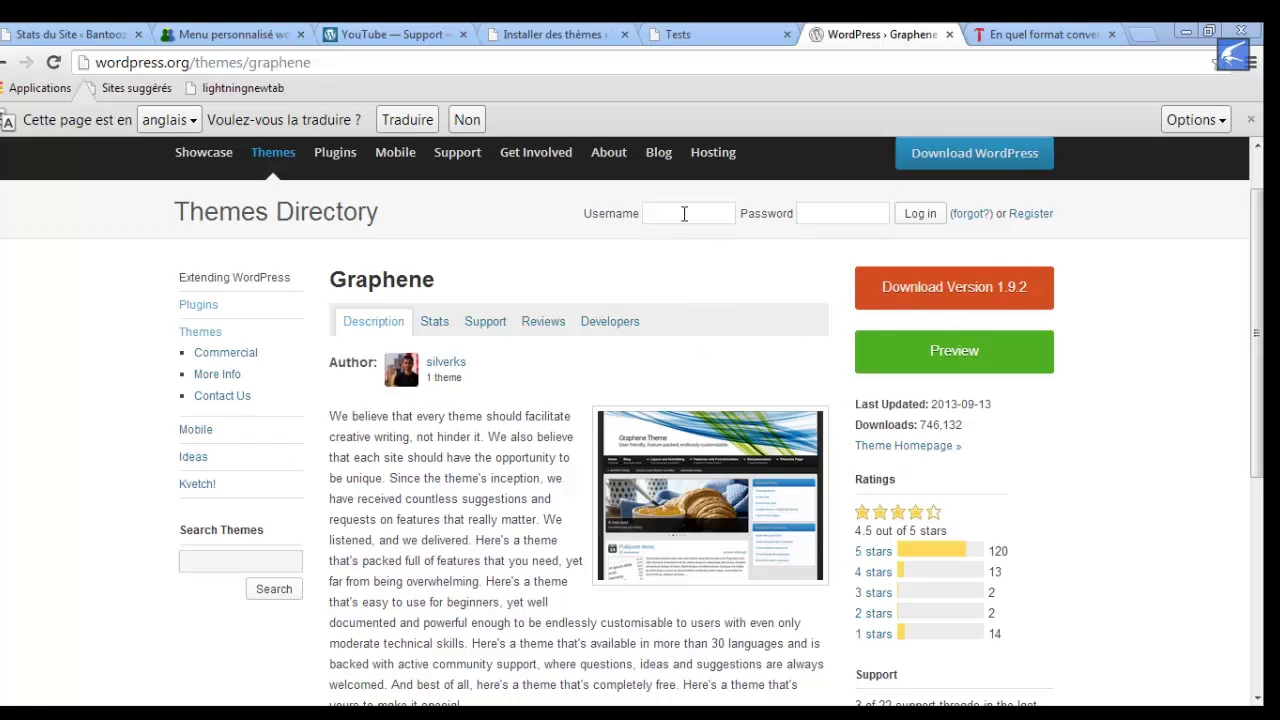
In the site's theme installer, choose graphene.1.9.2.zip from the Compressed folder for upload and start installing it.
click(540, 35)
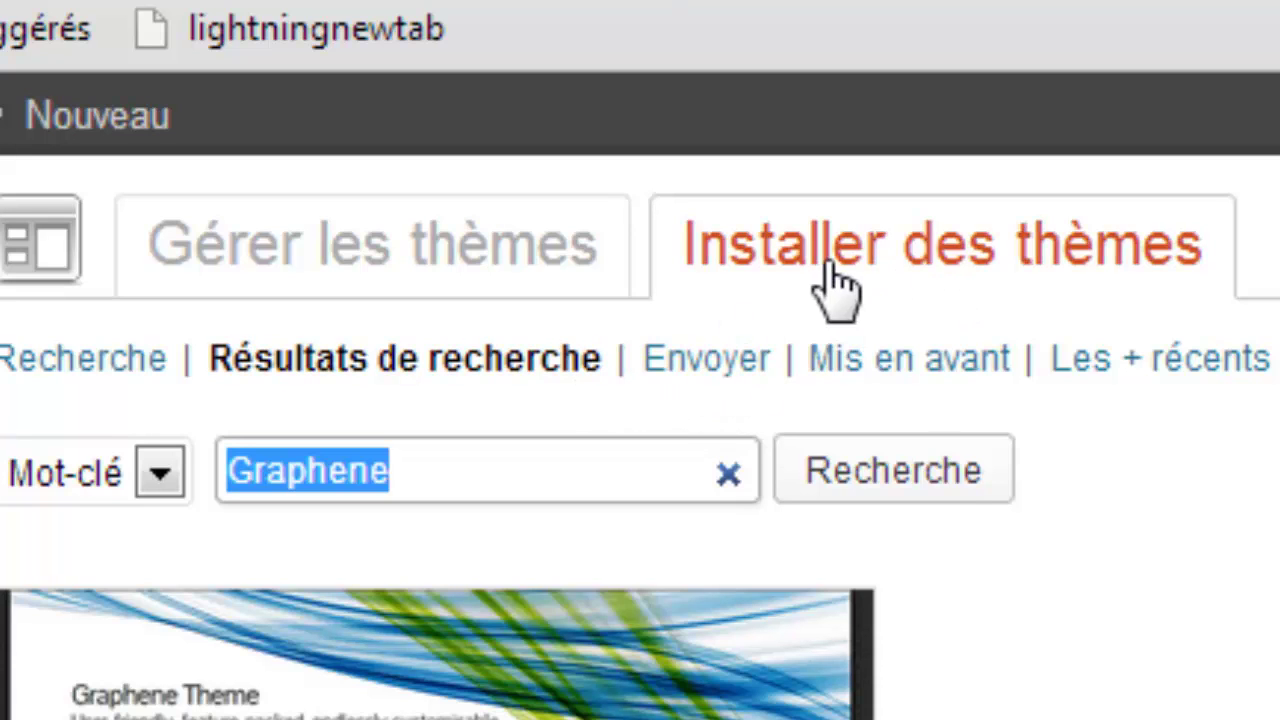
click(716, 385)
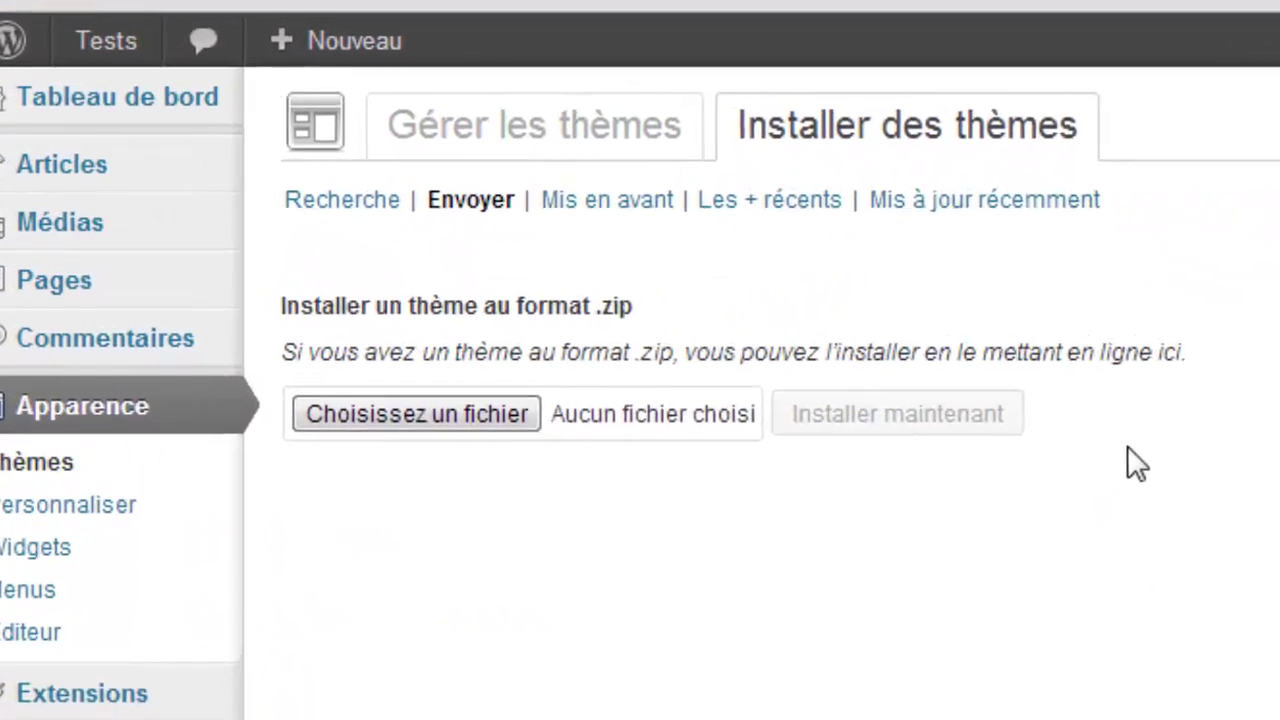
click(475, 441)
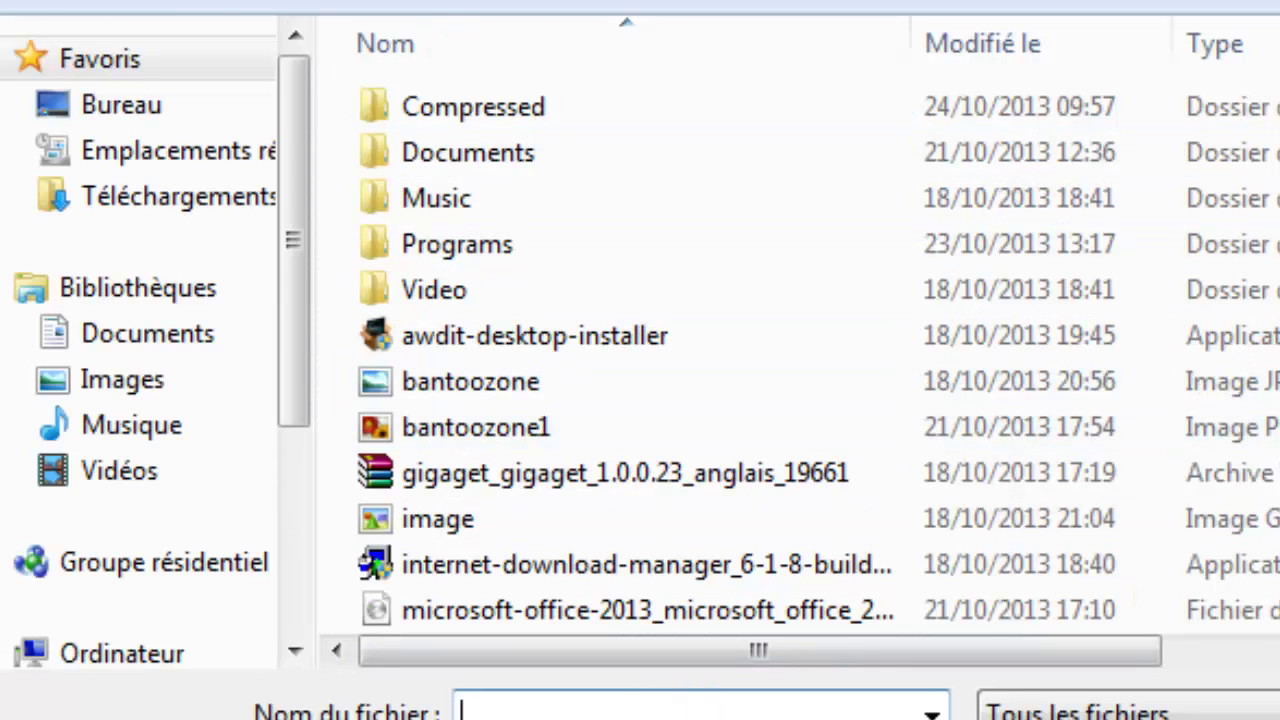
double_click(390, 102)
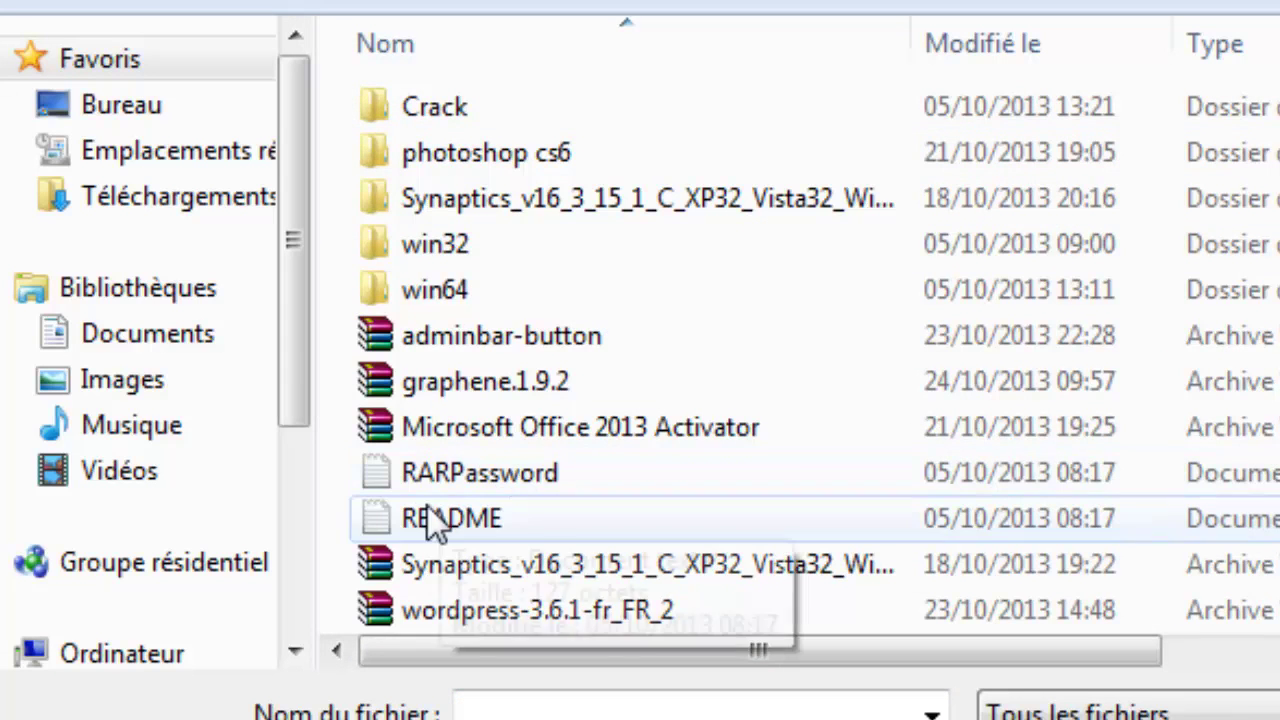
double_click(403, 381)
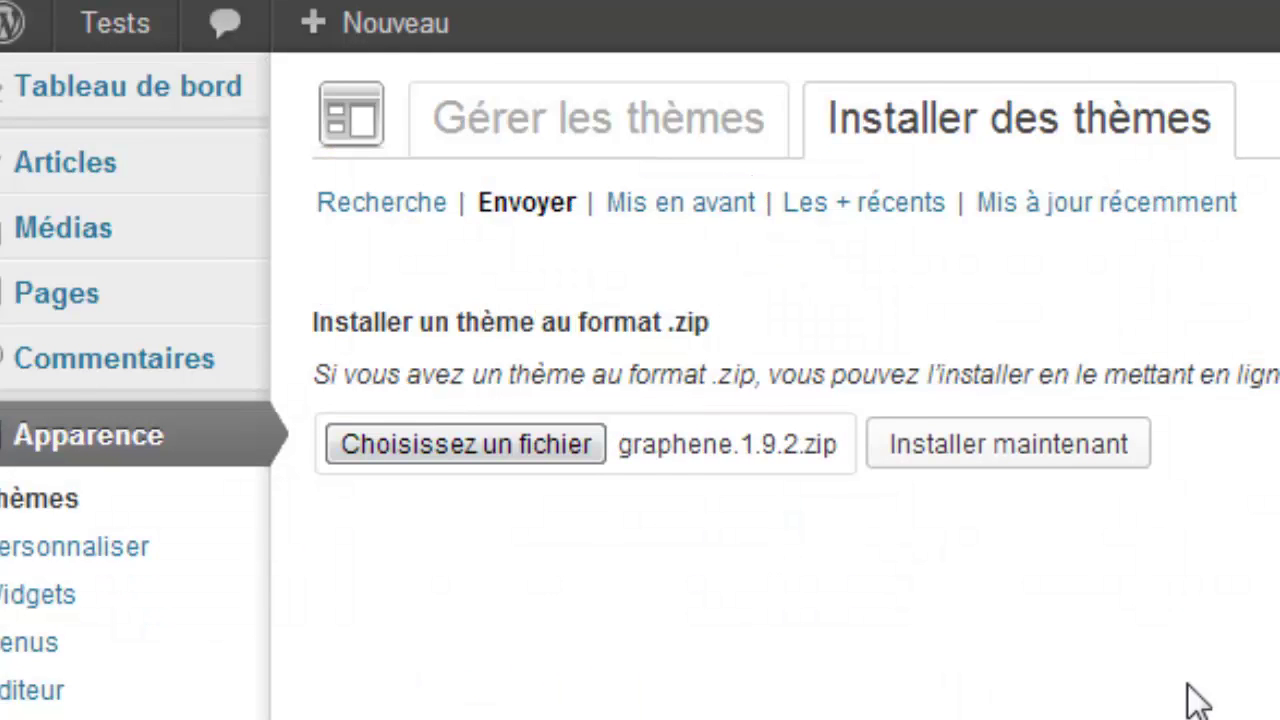
click(1036, 452)
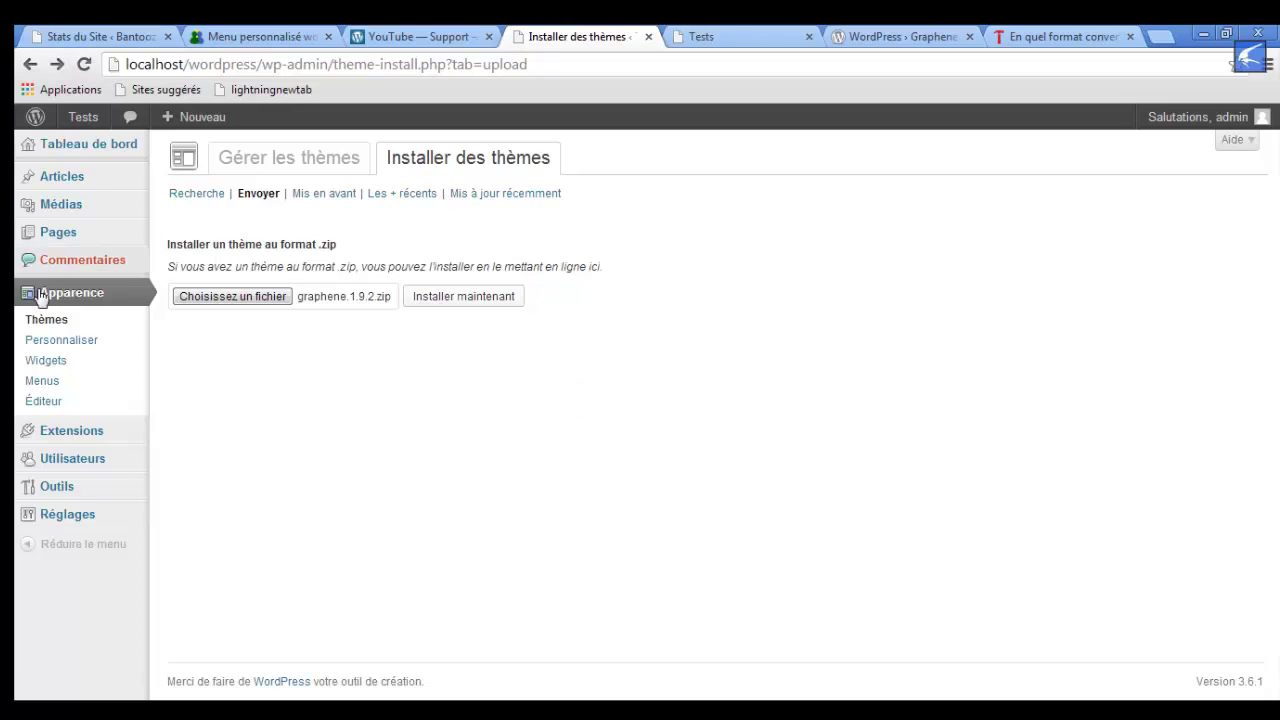
Open the admin page for adding new extensions and place the cursor in its search field.
mouse_move(84, 438)
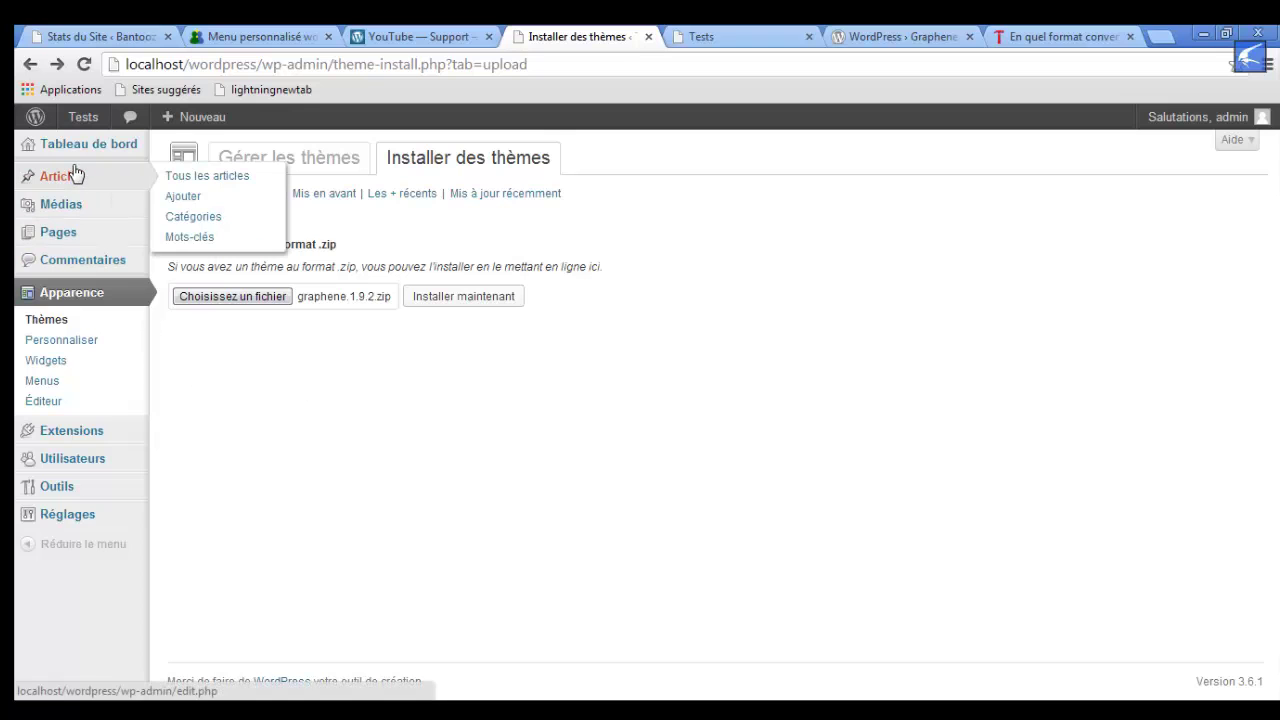
mouse_move(78, 155)
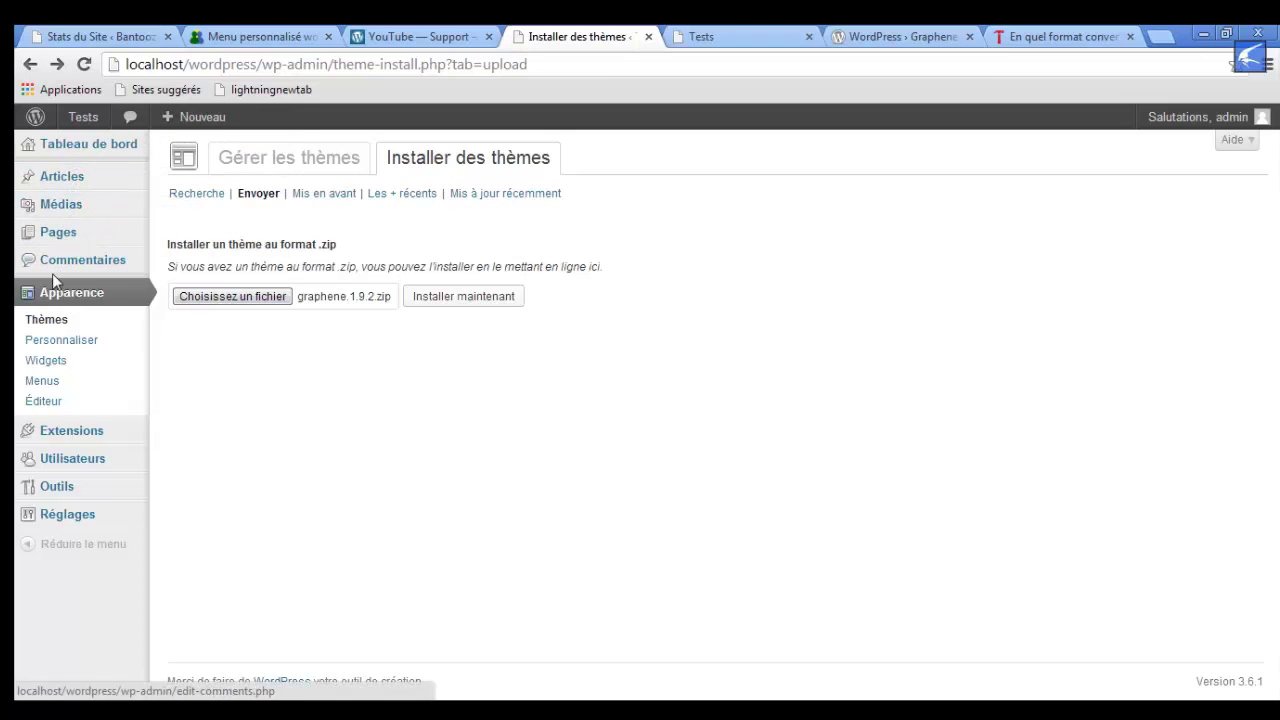
mouse_move(49, 437)
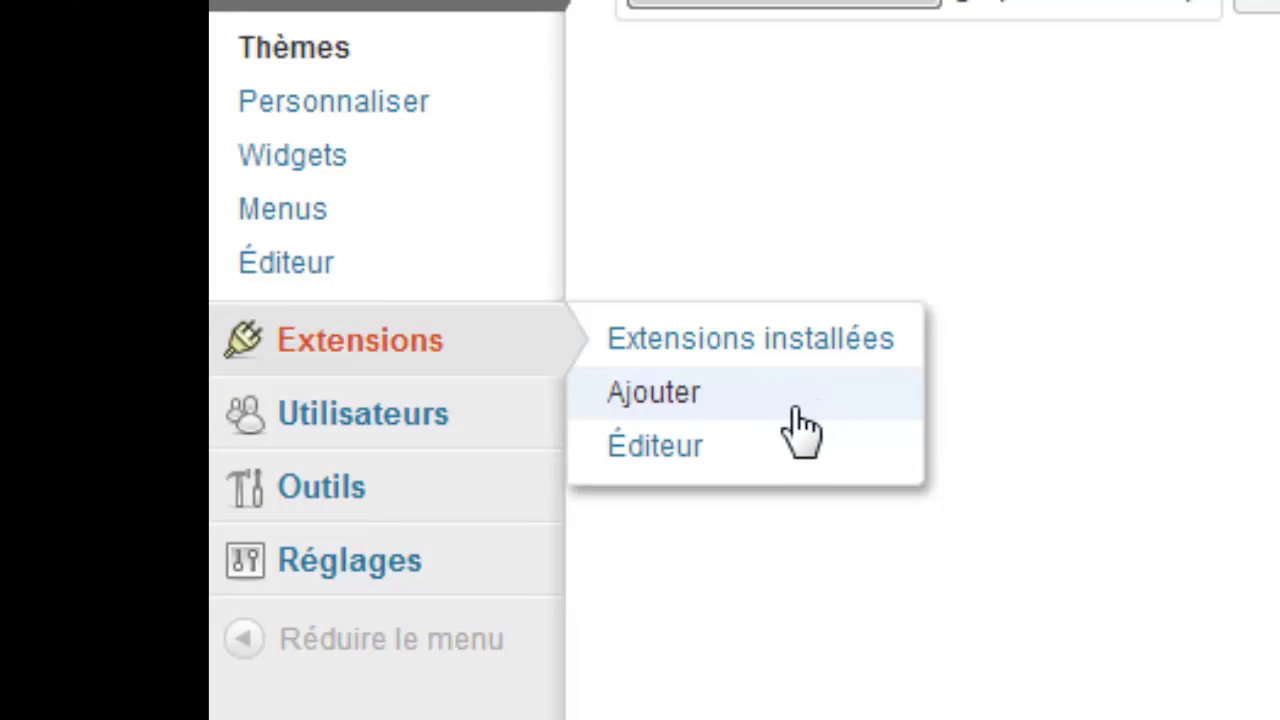
click(737, 403)
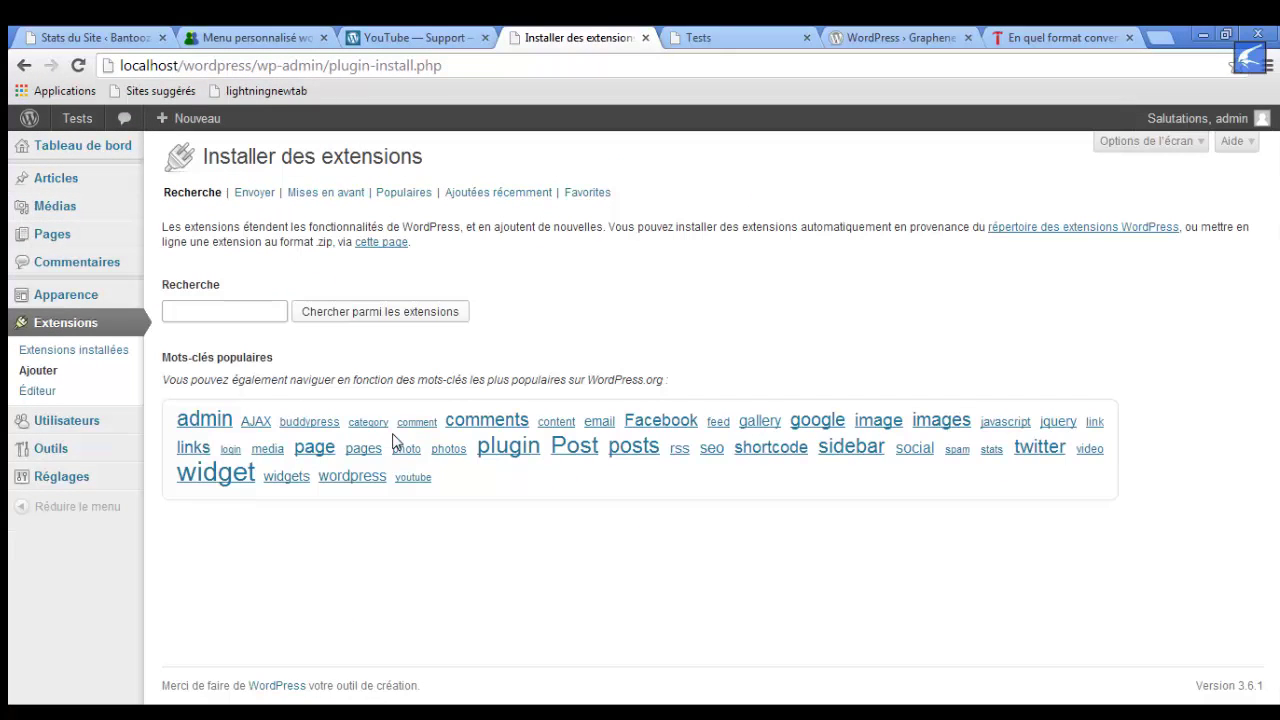
click(198, 312)
Browse the featured plugins in the WordPress.org Plugin Directory, and close the "En quel format" page.
click(900, 40)
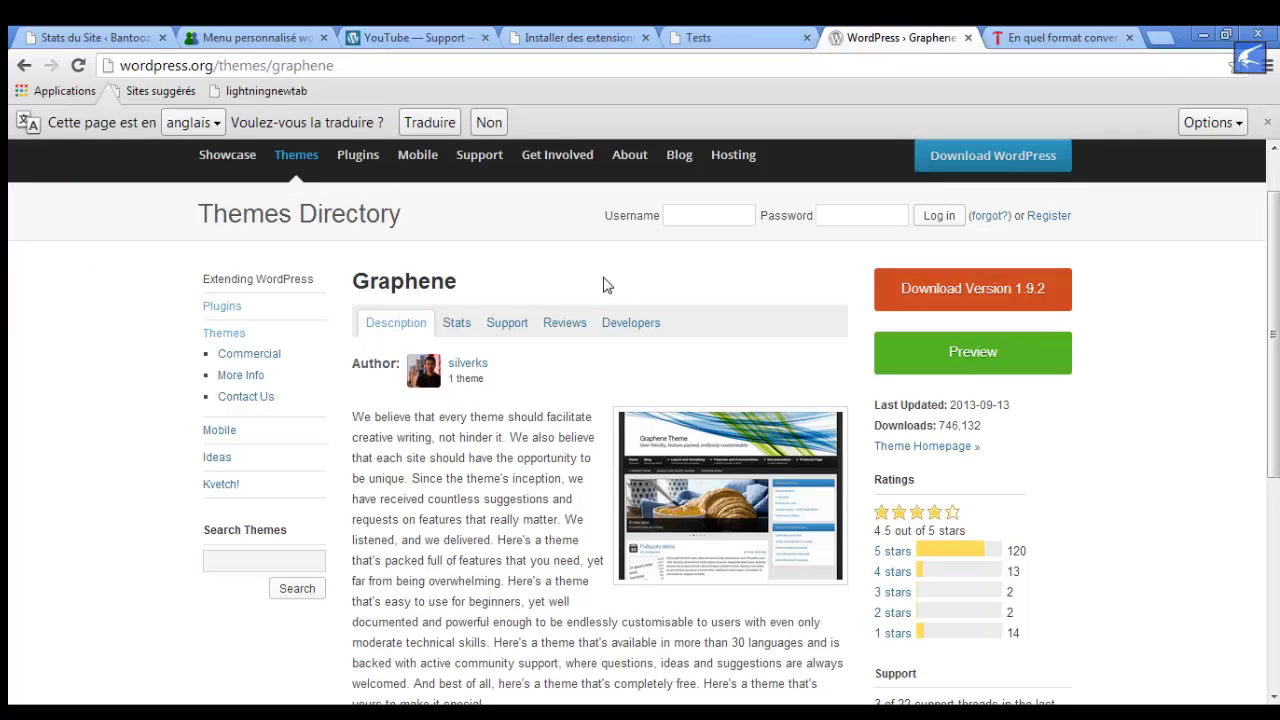
click(358, 155)
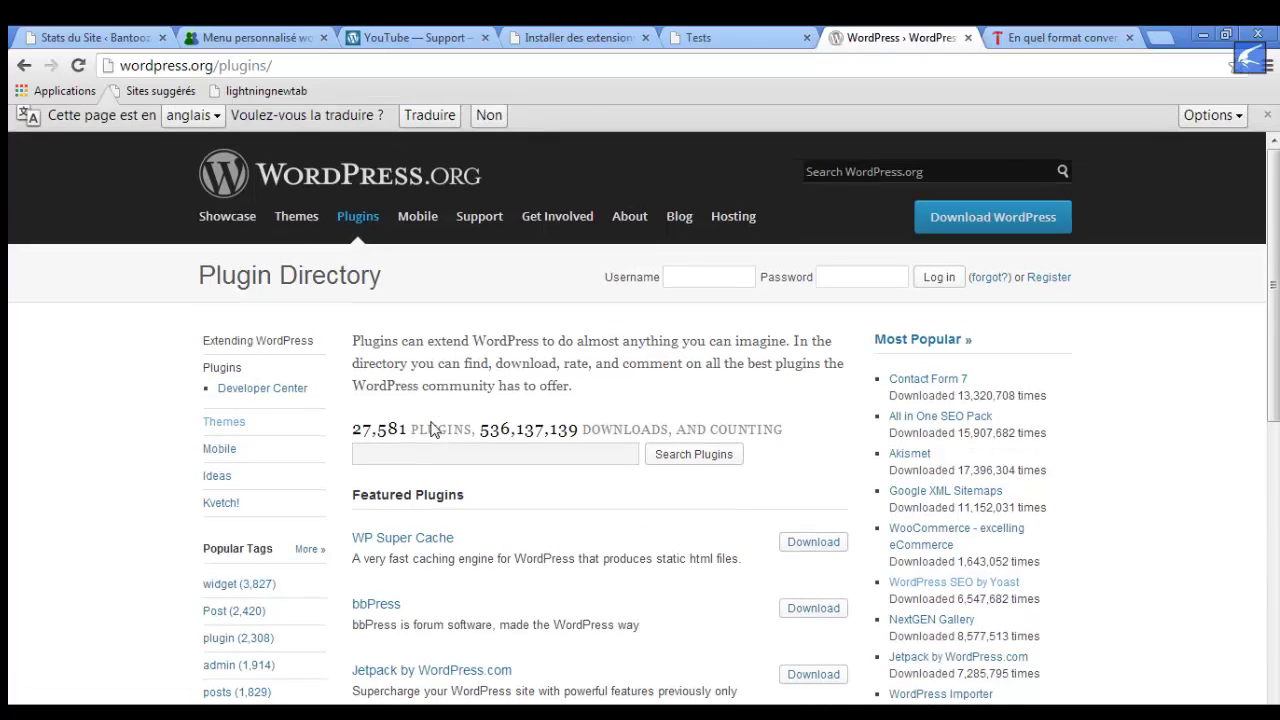
click(414, 465)
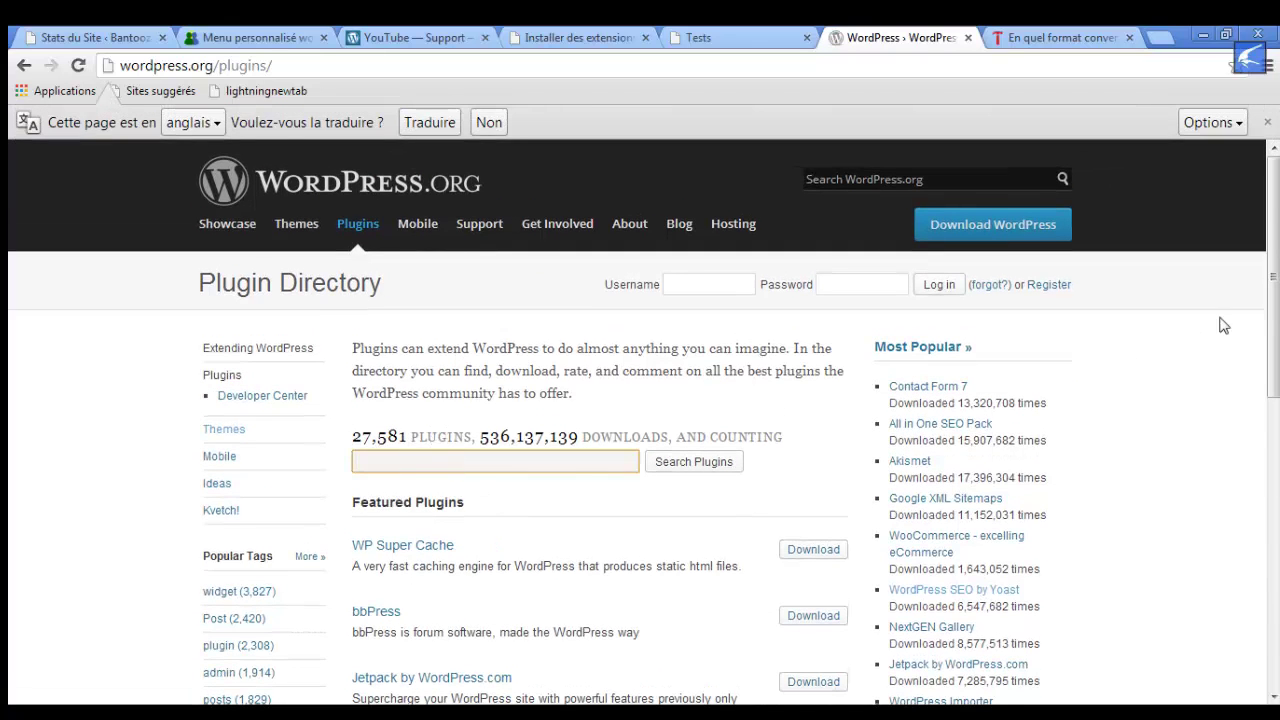
scroll(1274, 292, down, 2)
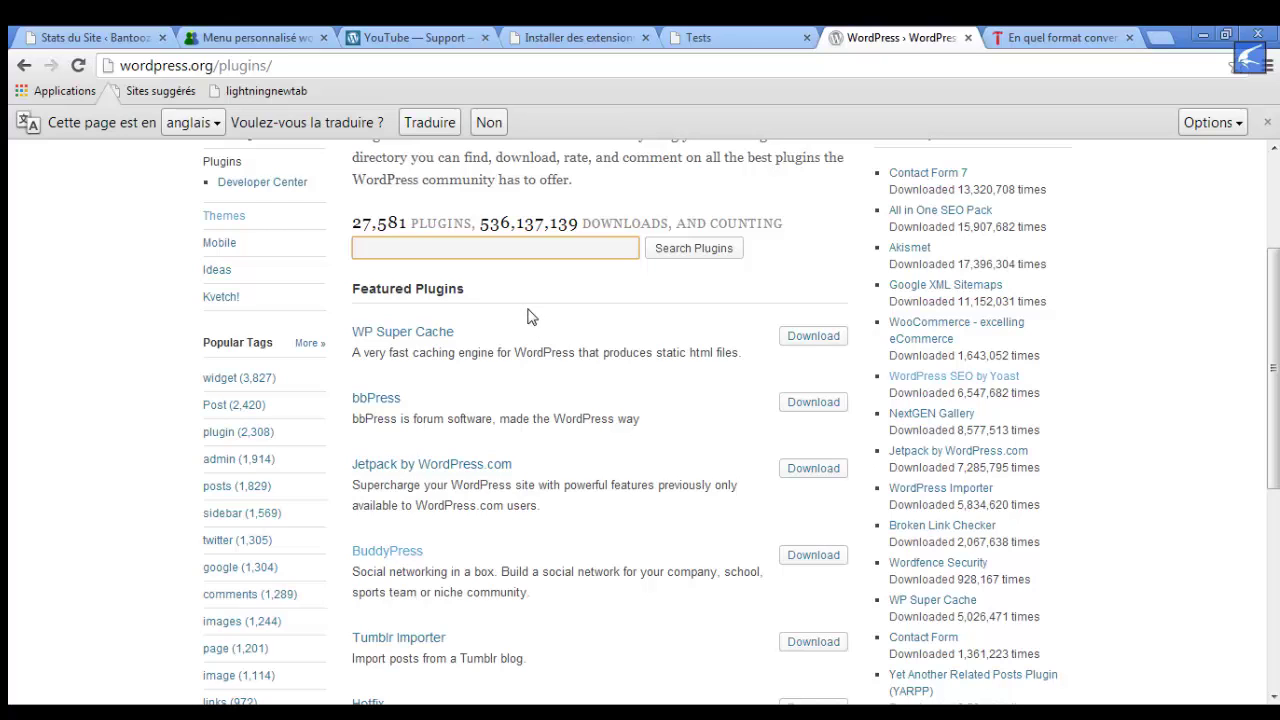
click(1129, 37)
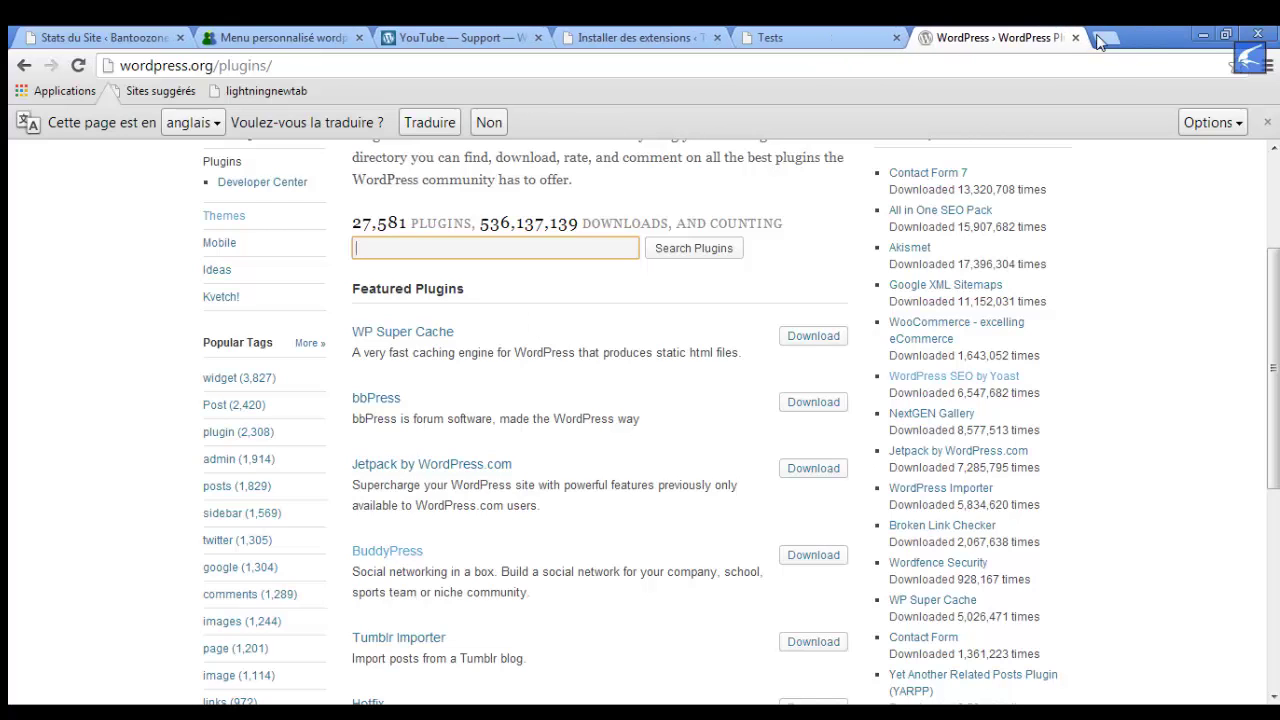
In a new browser page, search Google for "suprrimer la barre admin de wordpress".
click(1100, 38)
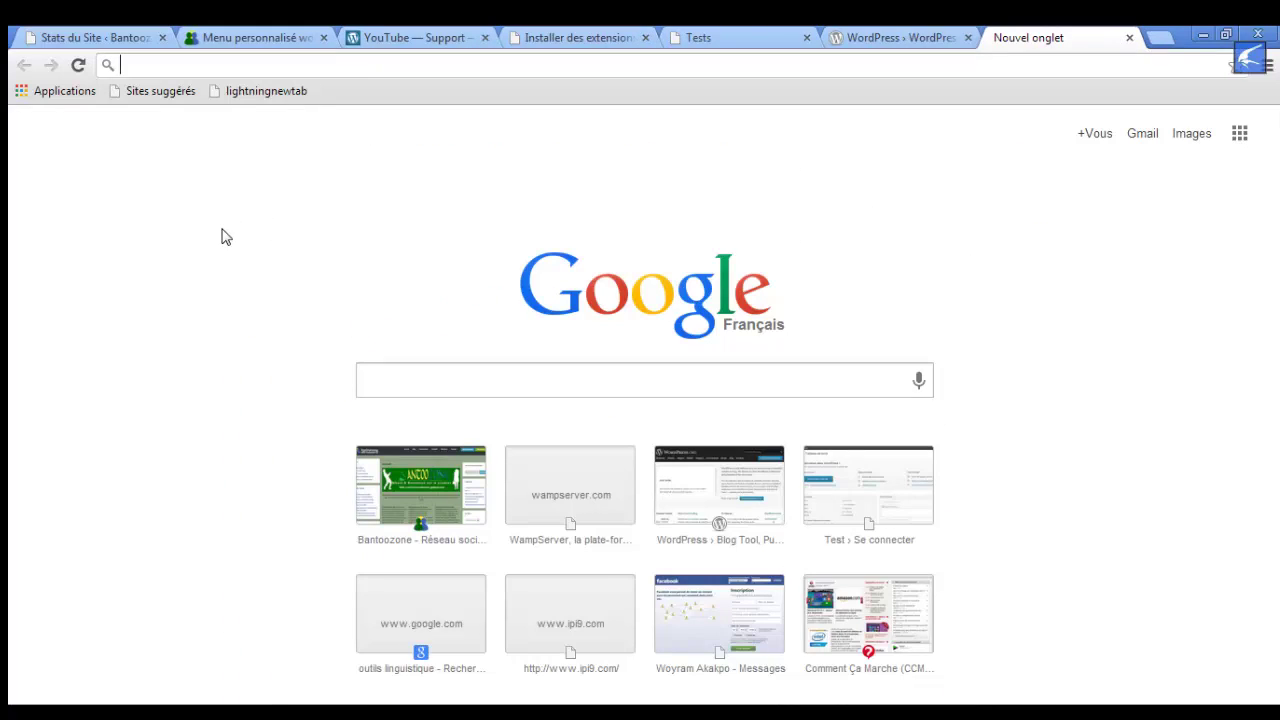
click(402, 383)
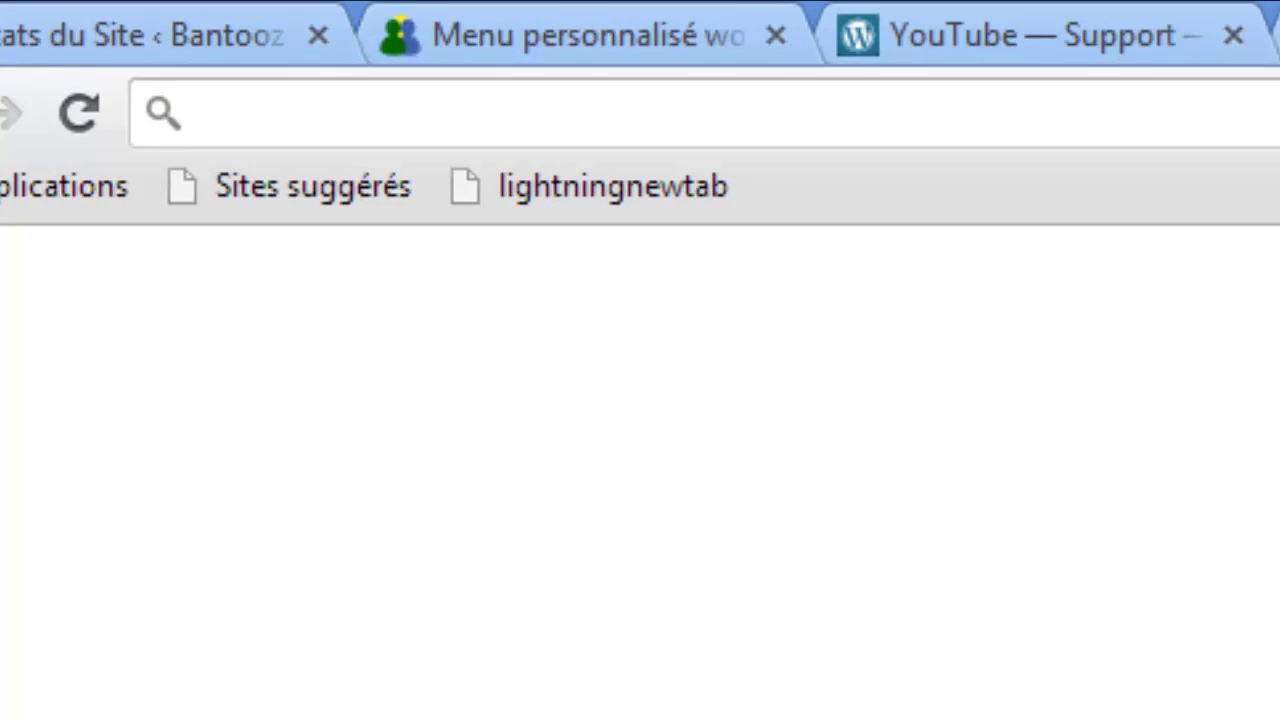
text(su)
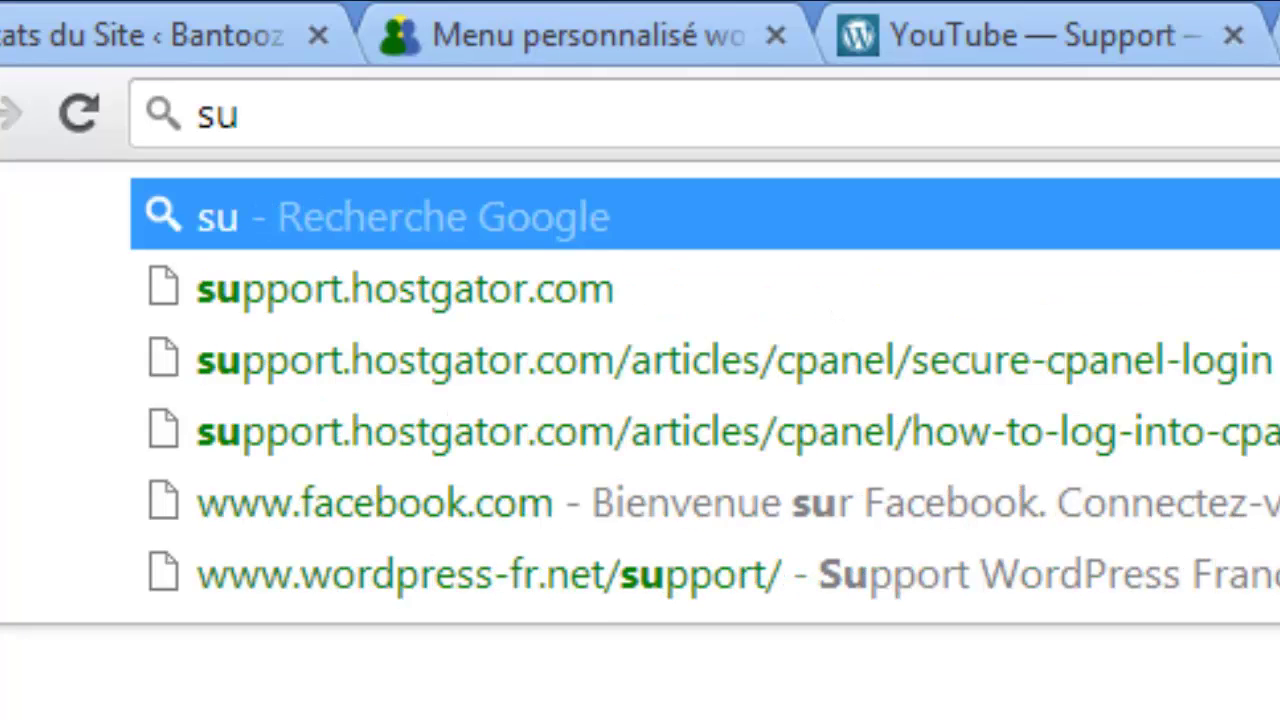
text(pre)
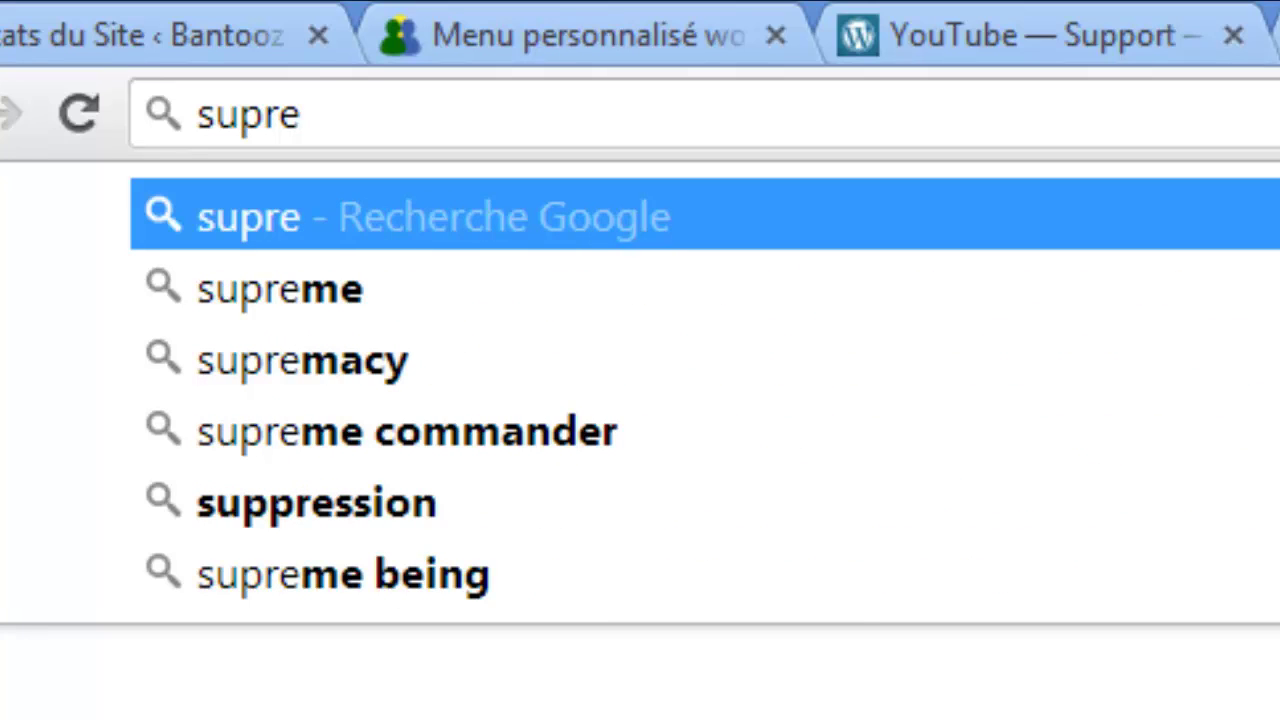
key(BackSpace)
text(rimer)
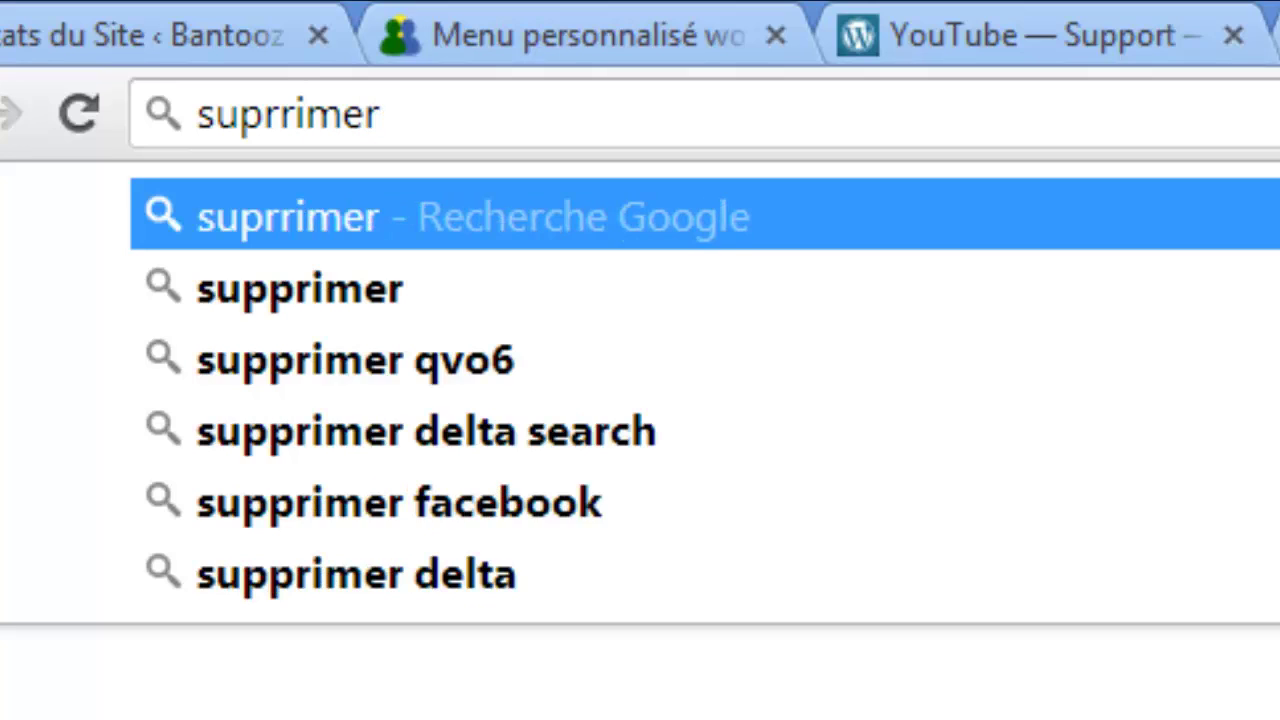
text( la ba)
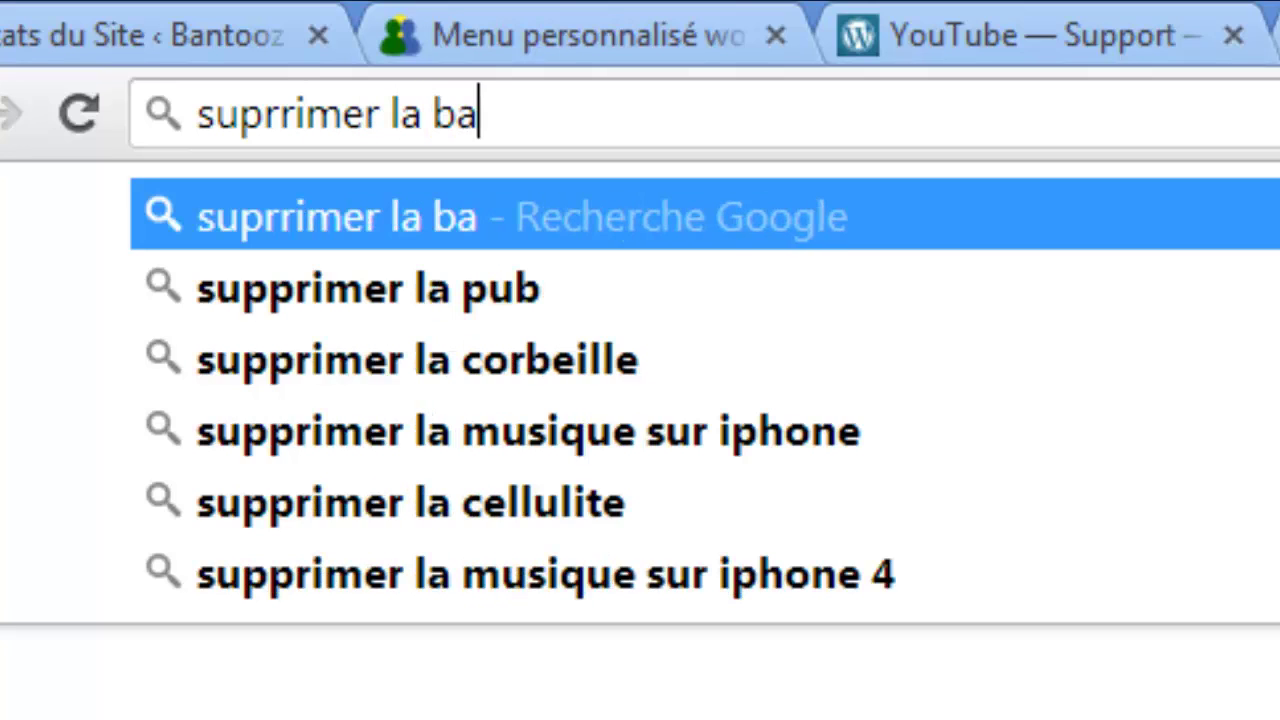
text(rre ad)
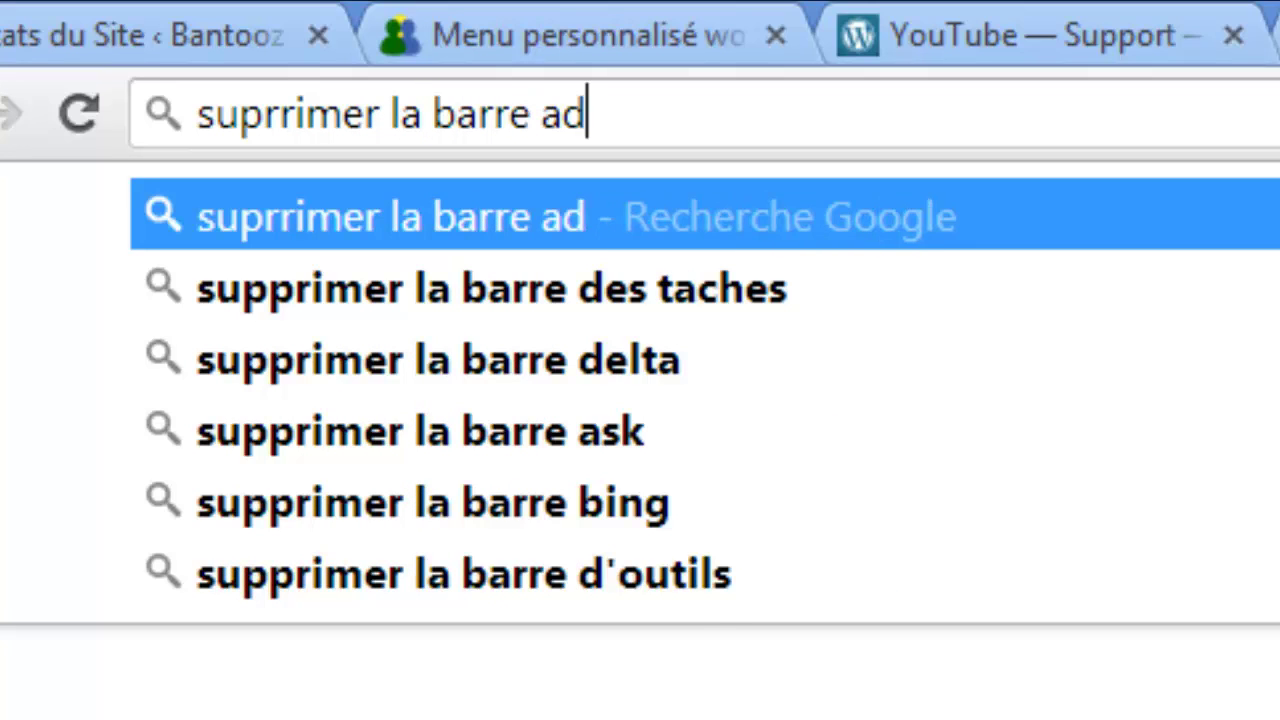
text(moin)
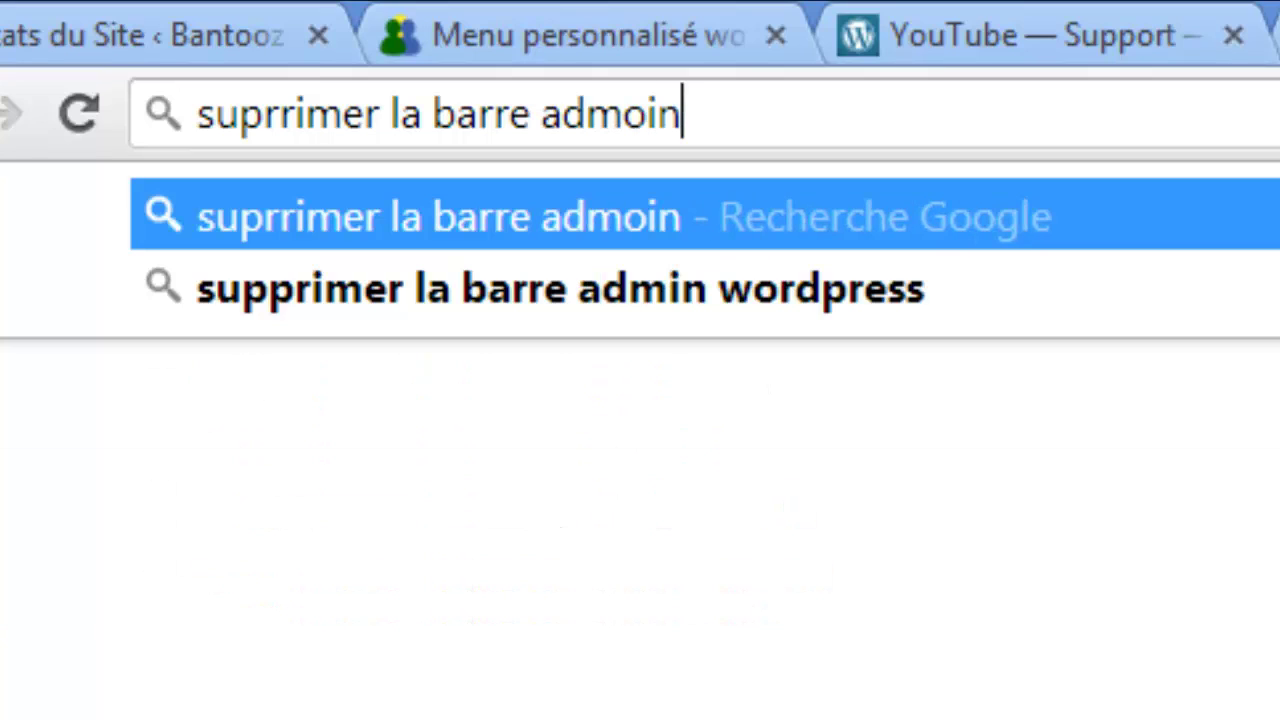
key(BackSpace)
key(BackSpace)
key(BackSpace)
text(in )
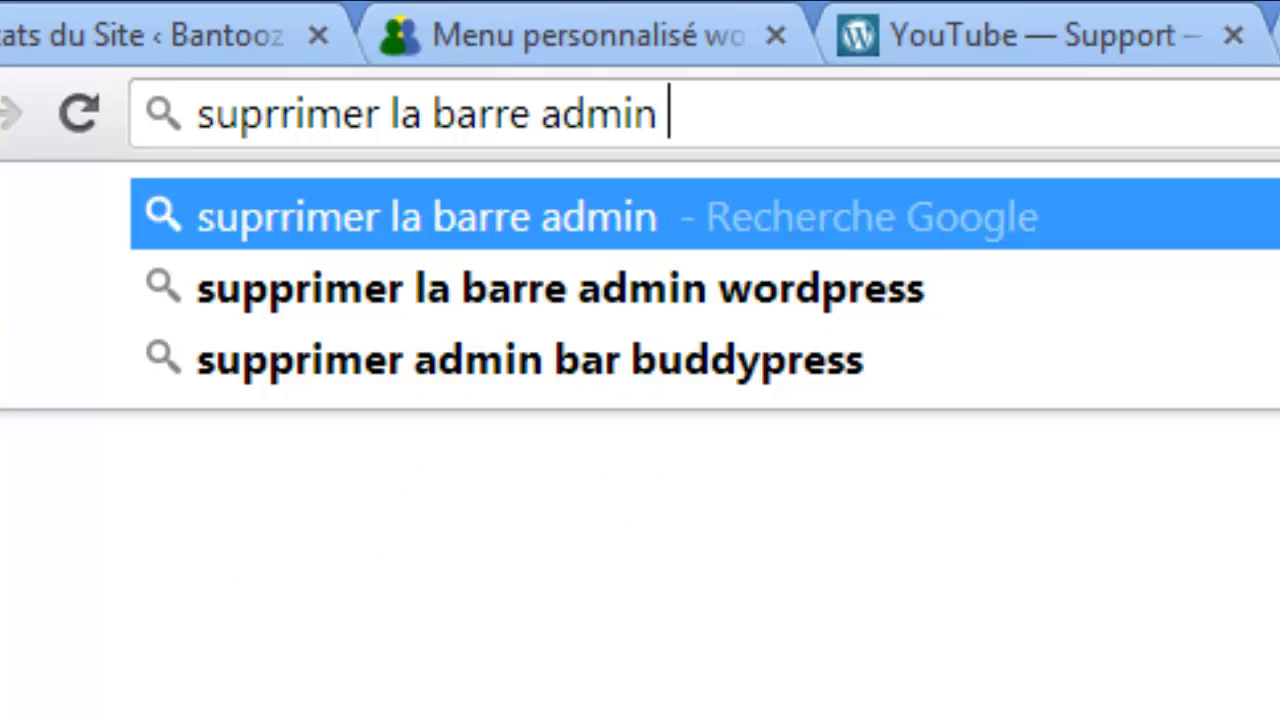
text(de word)
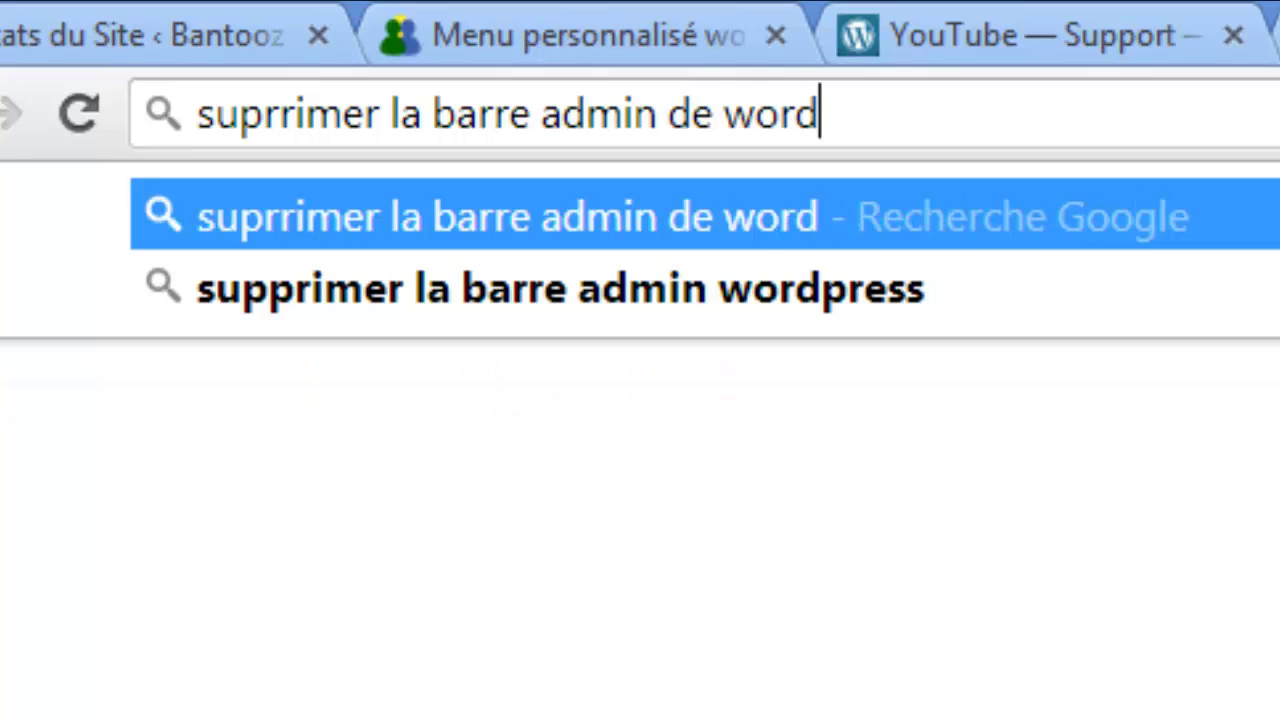
text(press)
key(Return)
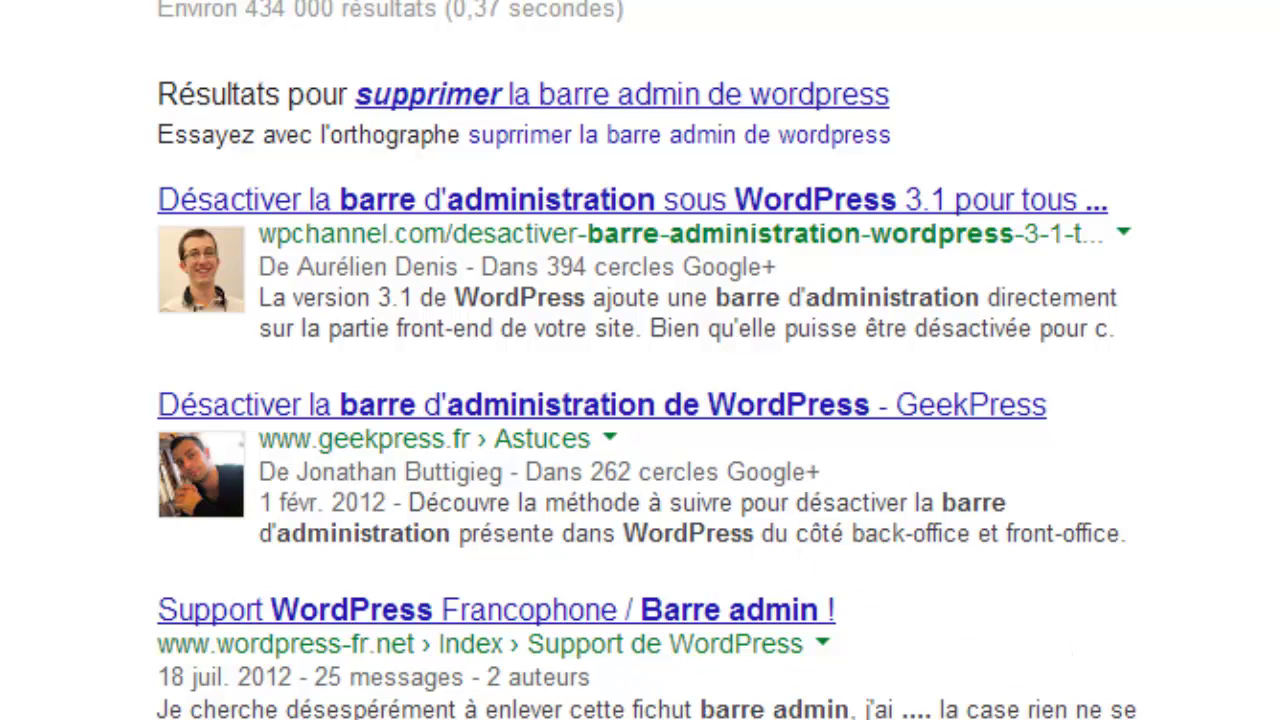
Open the search result "Enlever la barre d'administration dans WordPress" and follow its link to the admin-bar-disabler plugin page.
scroll(640, 400, down, 5)
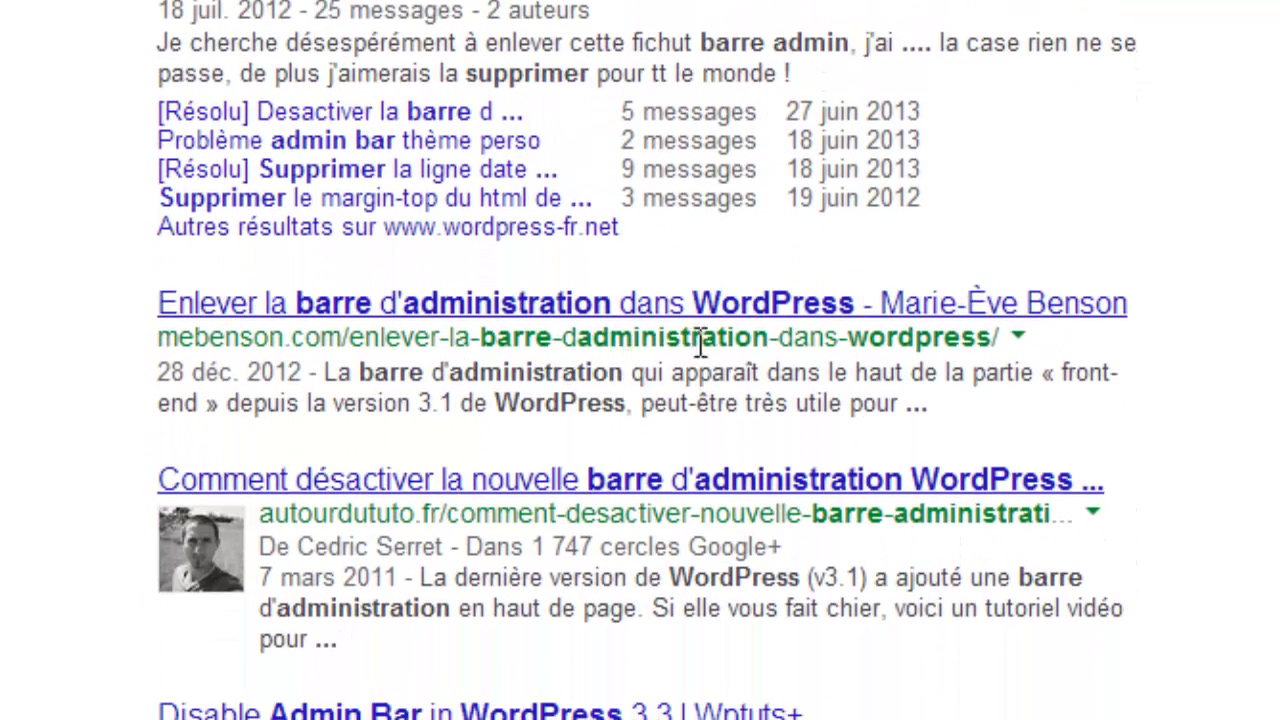
click(540, 304)
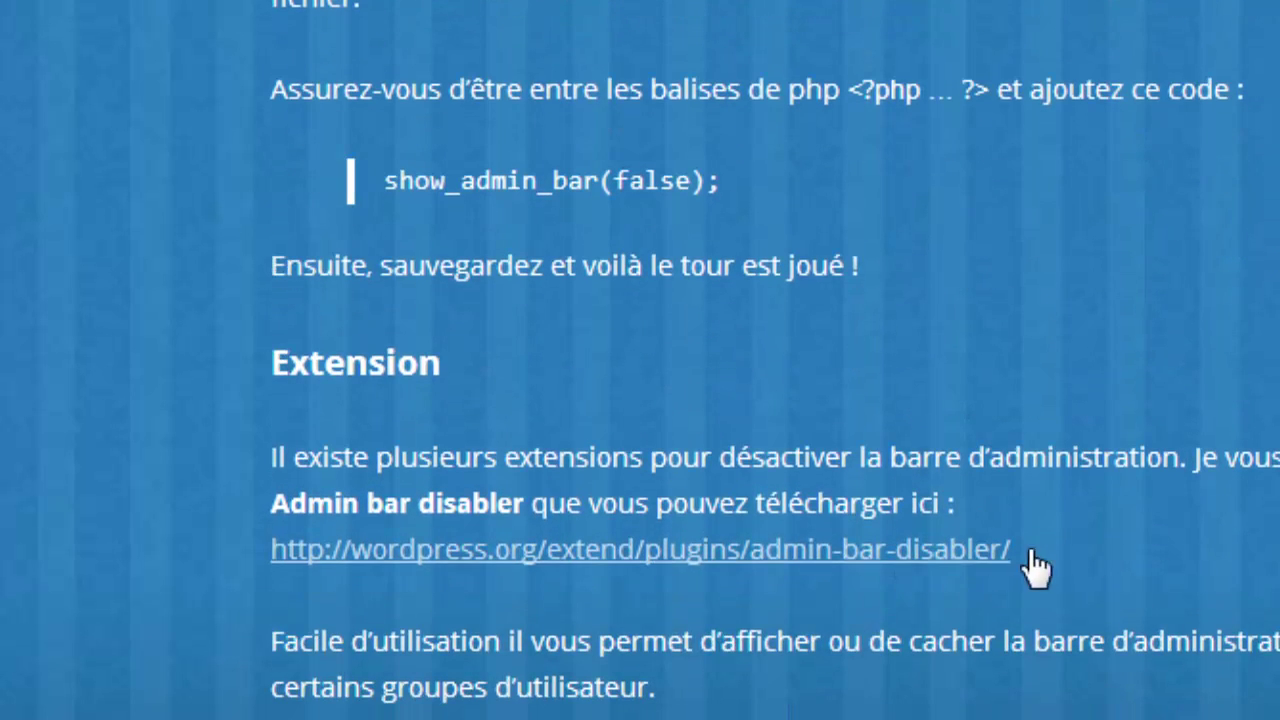
drag(1061, 578, 775, 562)
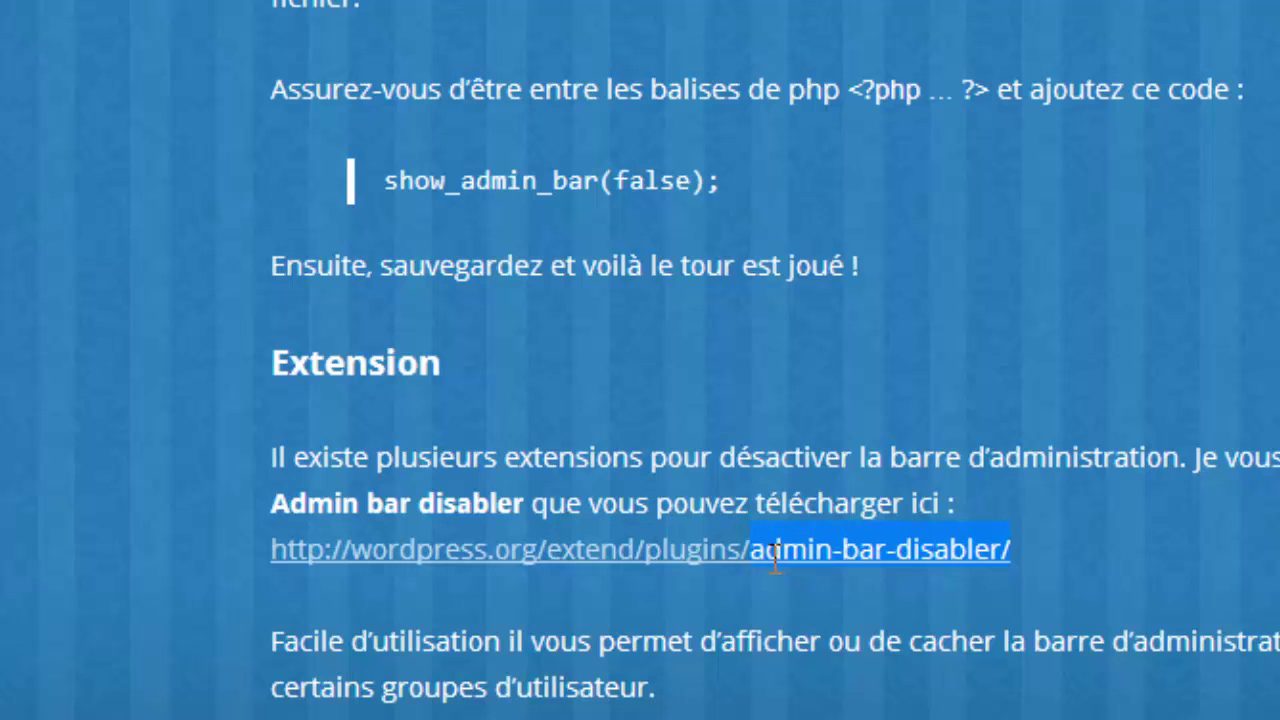
click(866, 563)
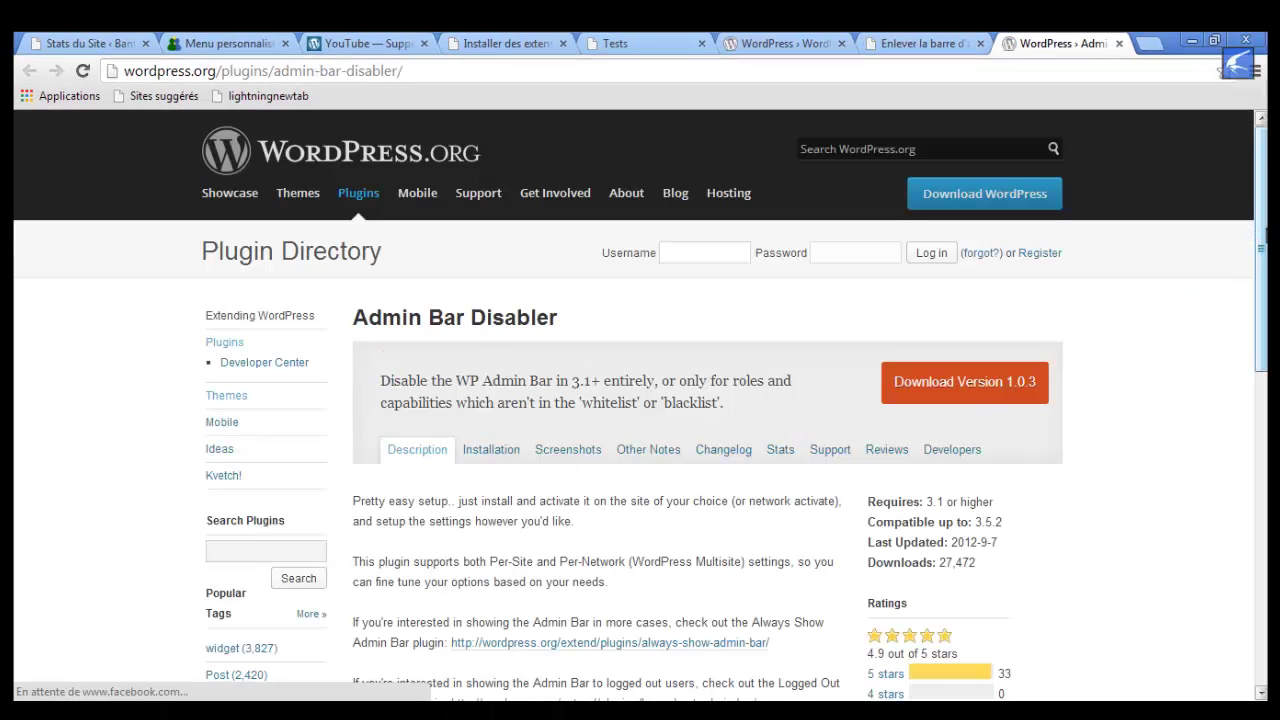
Review the Admin Bar Disabler plugin's name, description, compatibility and ratings on its WordPress.org page.
drag(1263, 277, 1217, 355)
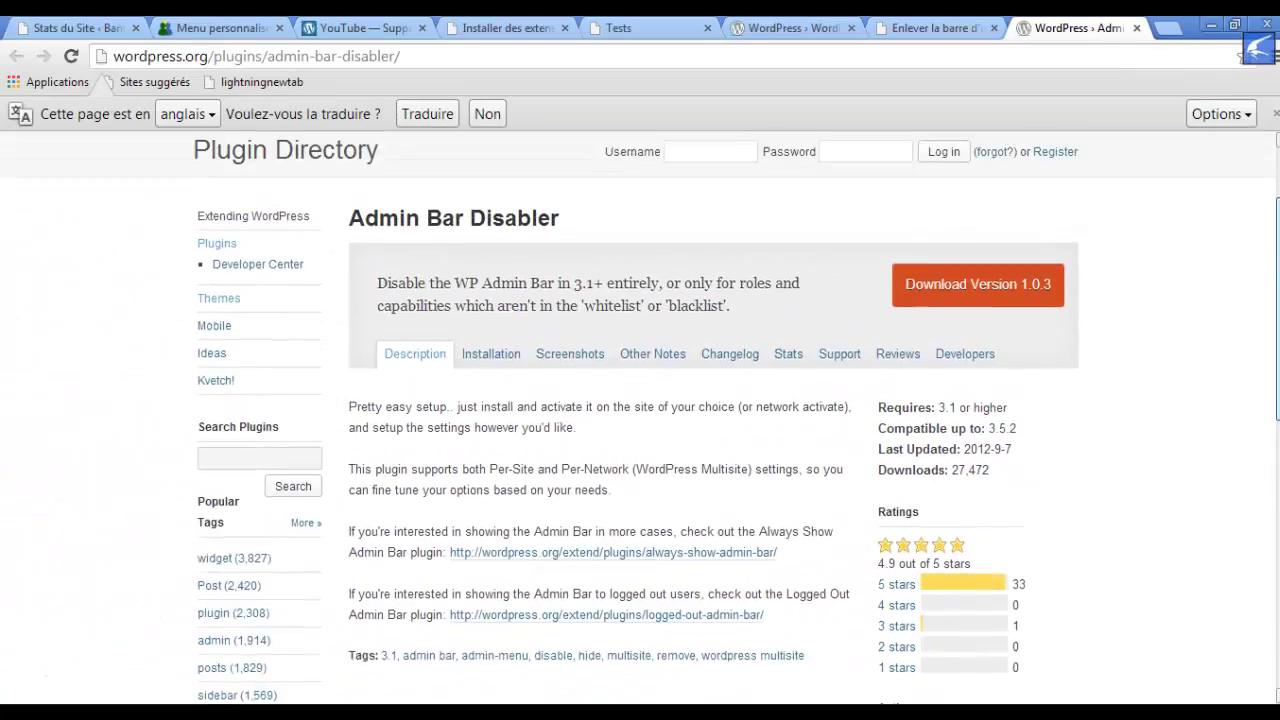
scroll(640, 416, up, 1)
scroll(640, 416, down, 3)
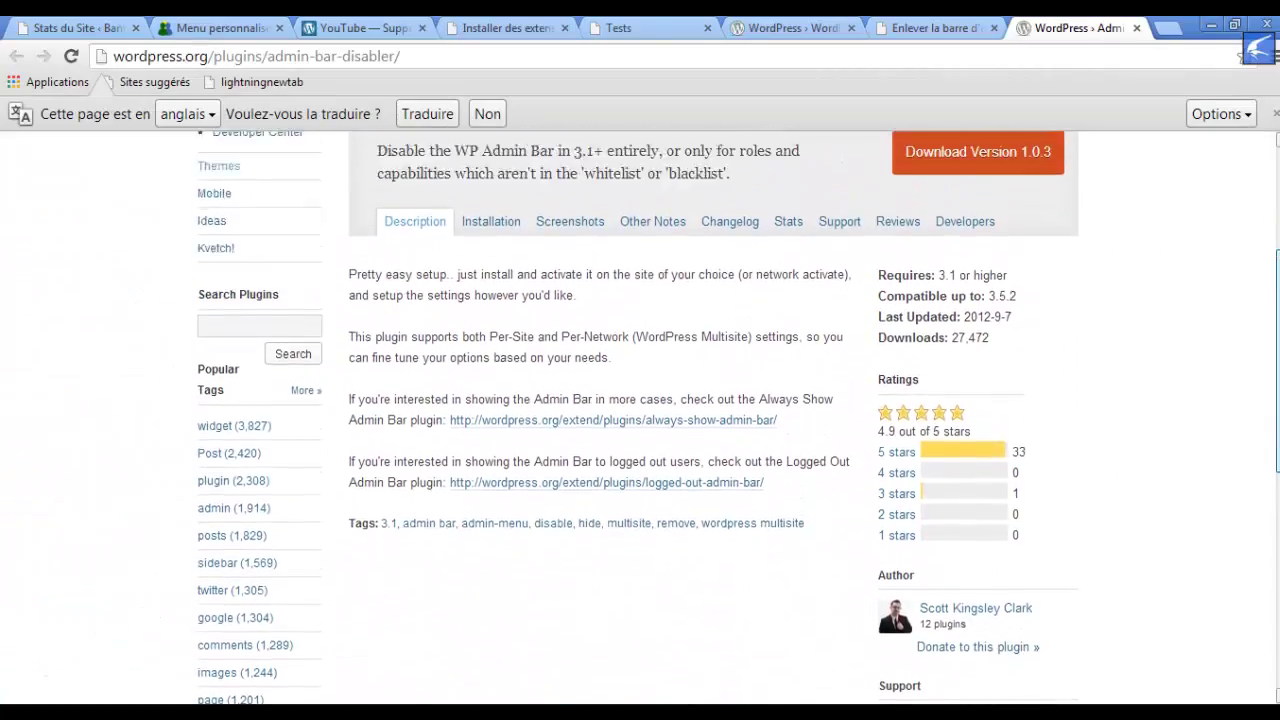
scroll(640, 416, up, 2)
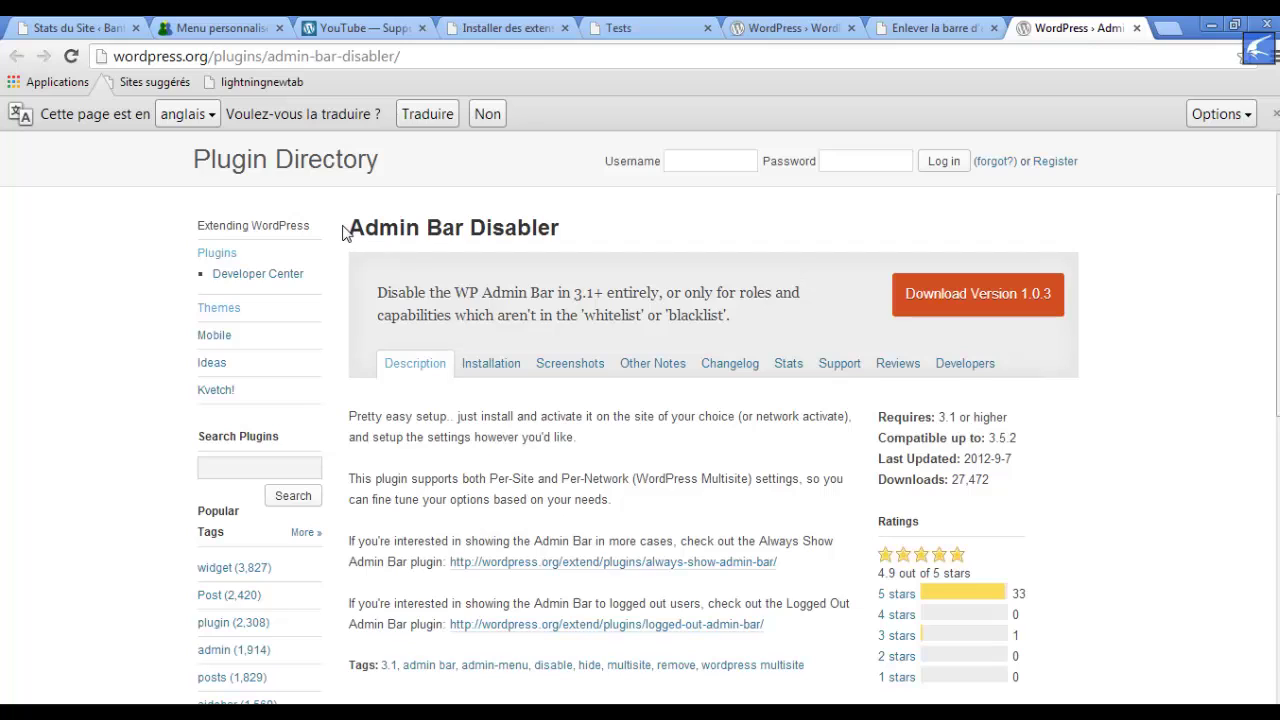
drag(345, 232, 405, 233)
click(605, 240)
Search the WordPress.org Plugin Directory for "admin bar" and look through the listed plugins.
click(254, 467)
text(a)
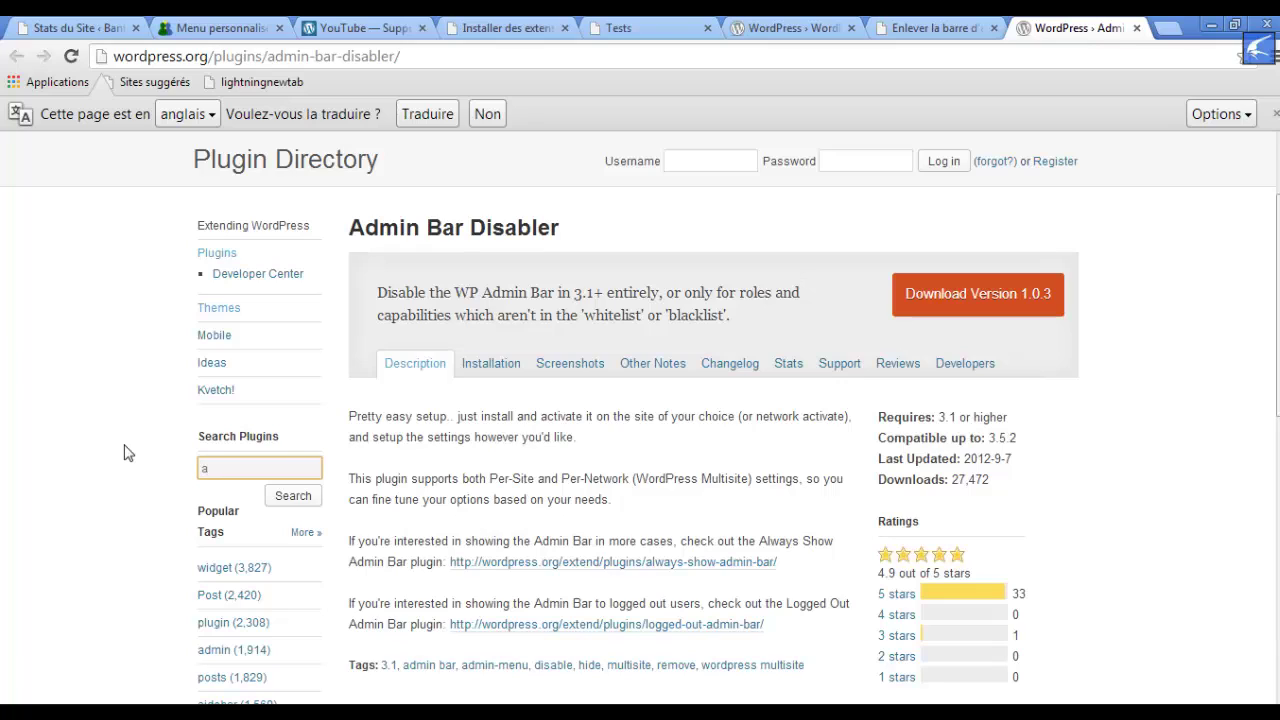
text(dmin )
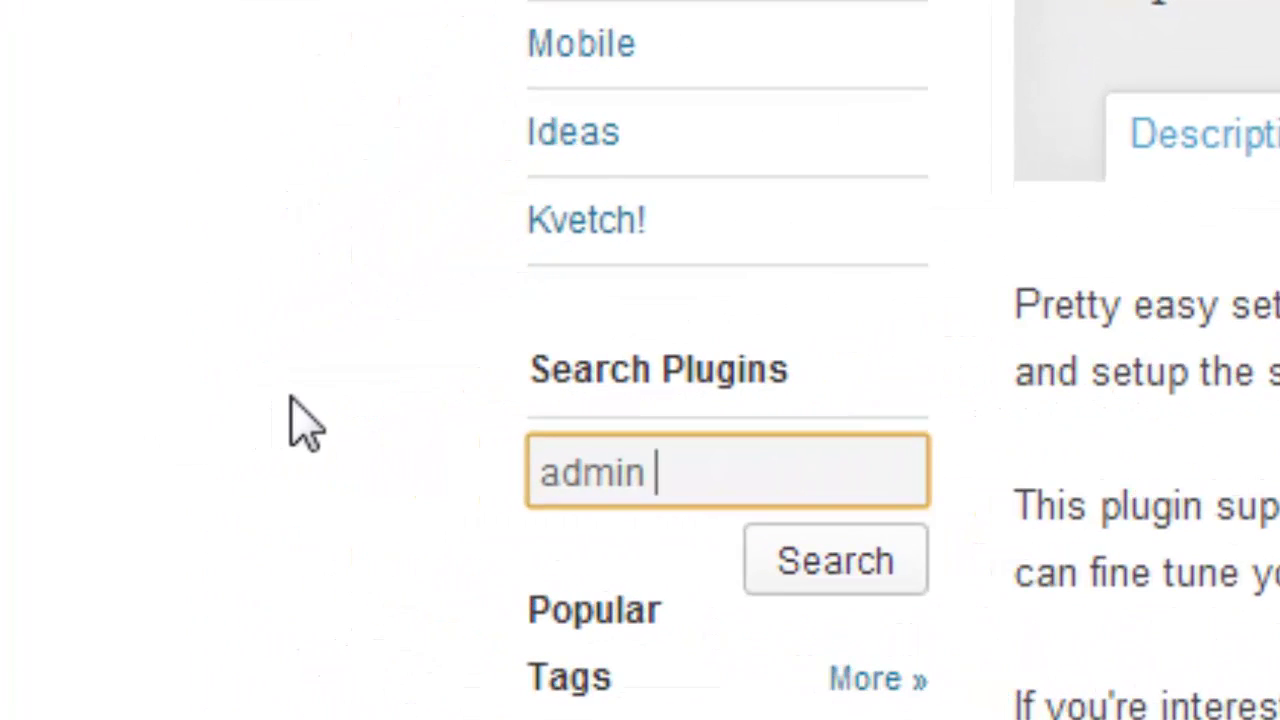
text(bar)
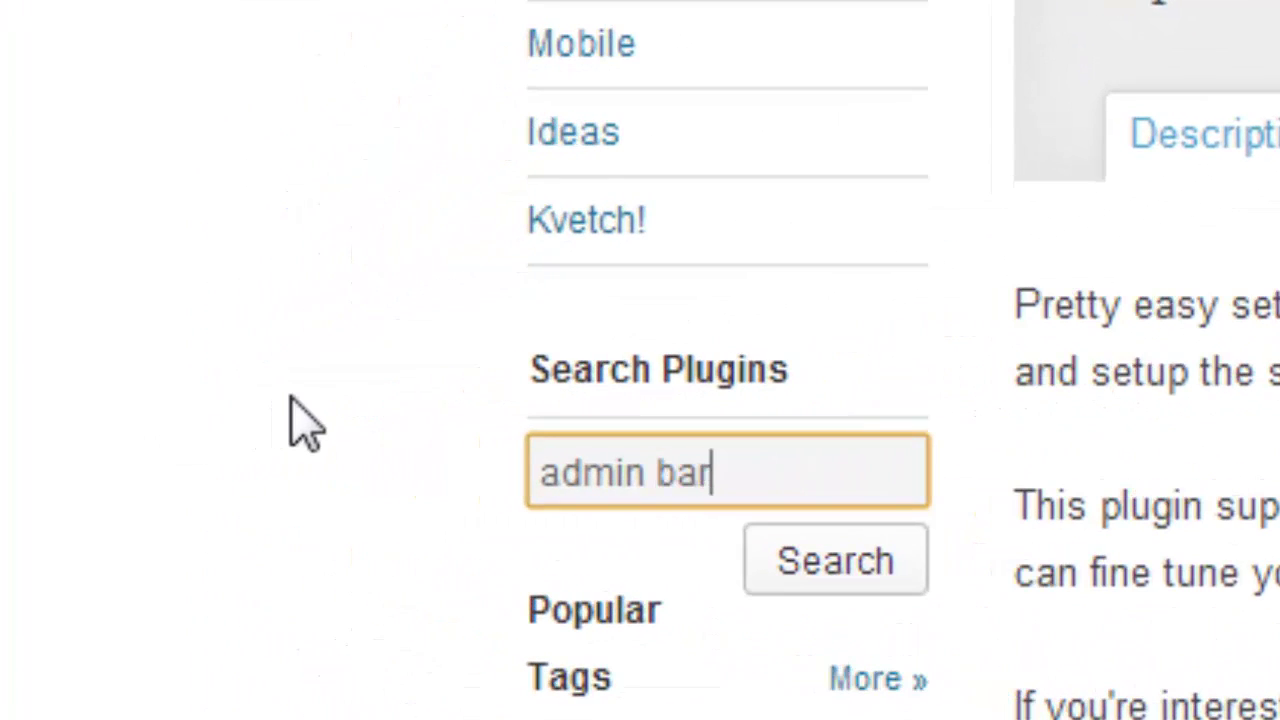
click(868, 590)
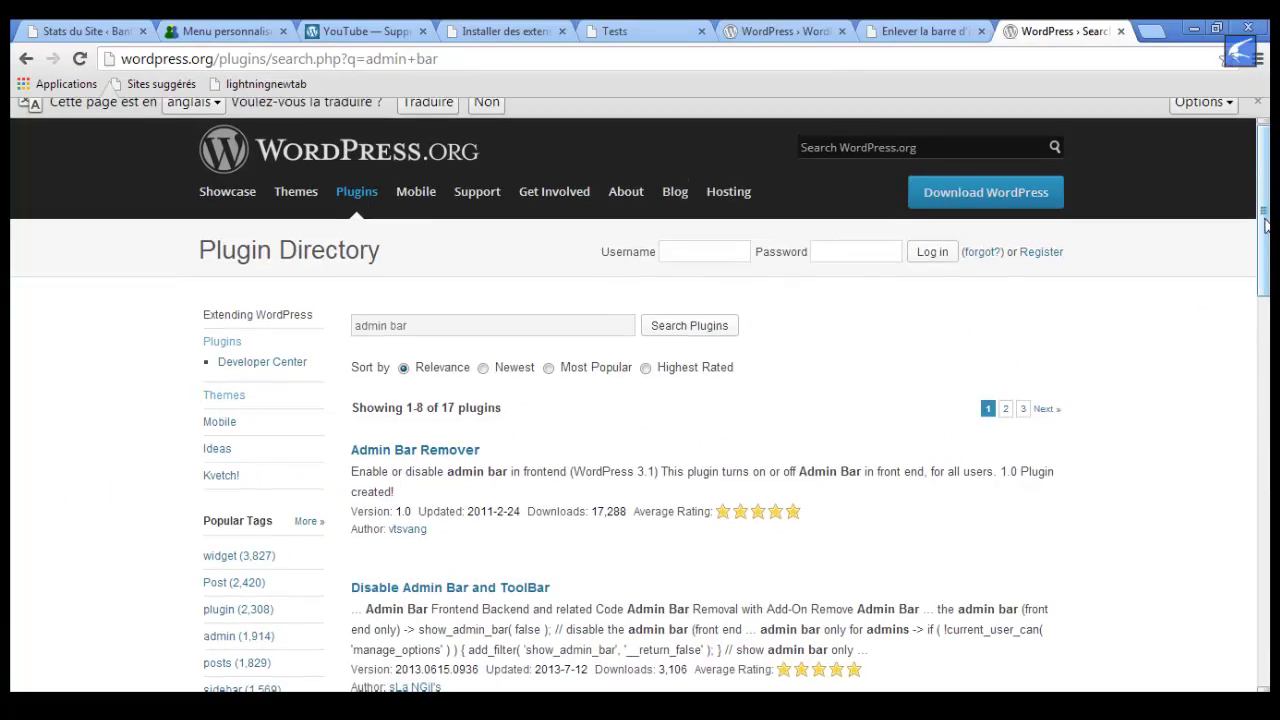
scroll(1265, 226, down, 3)
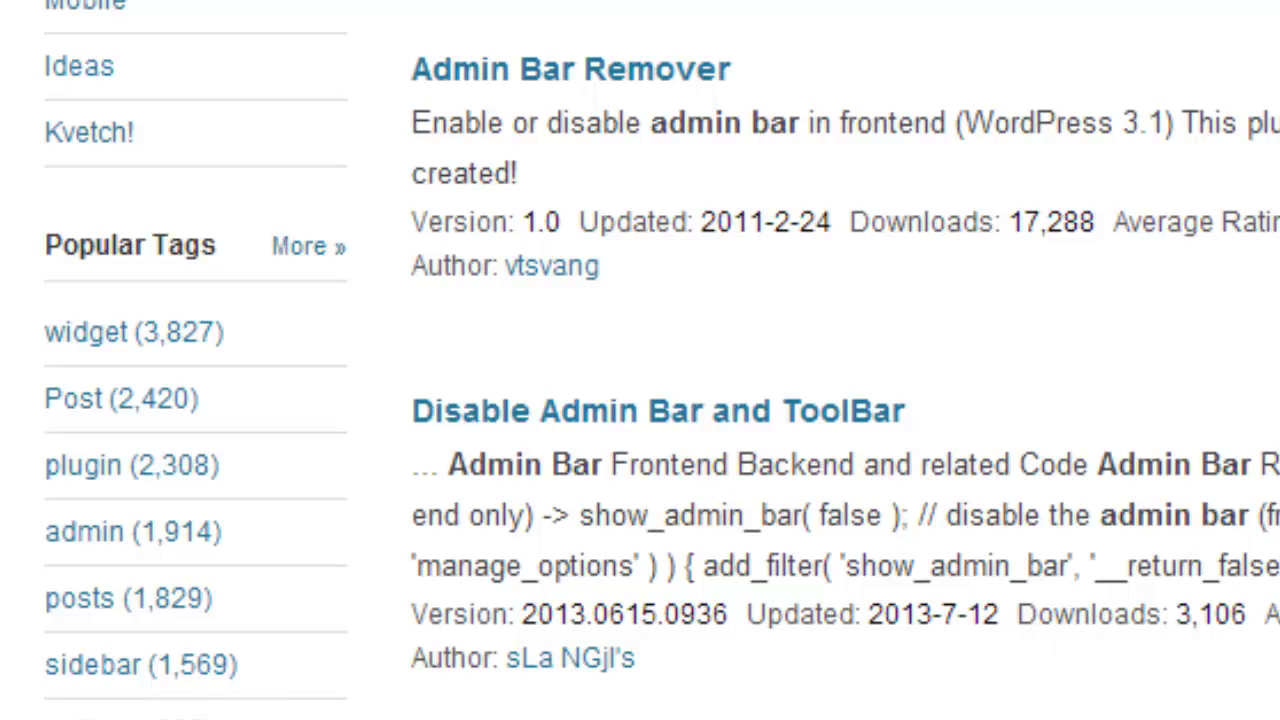
scroll(660, 360, down, 8)
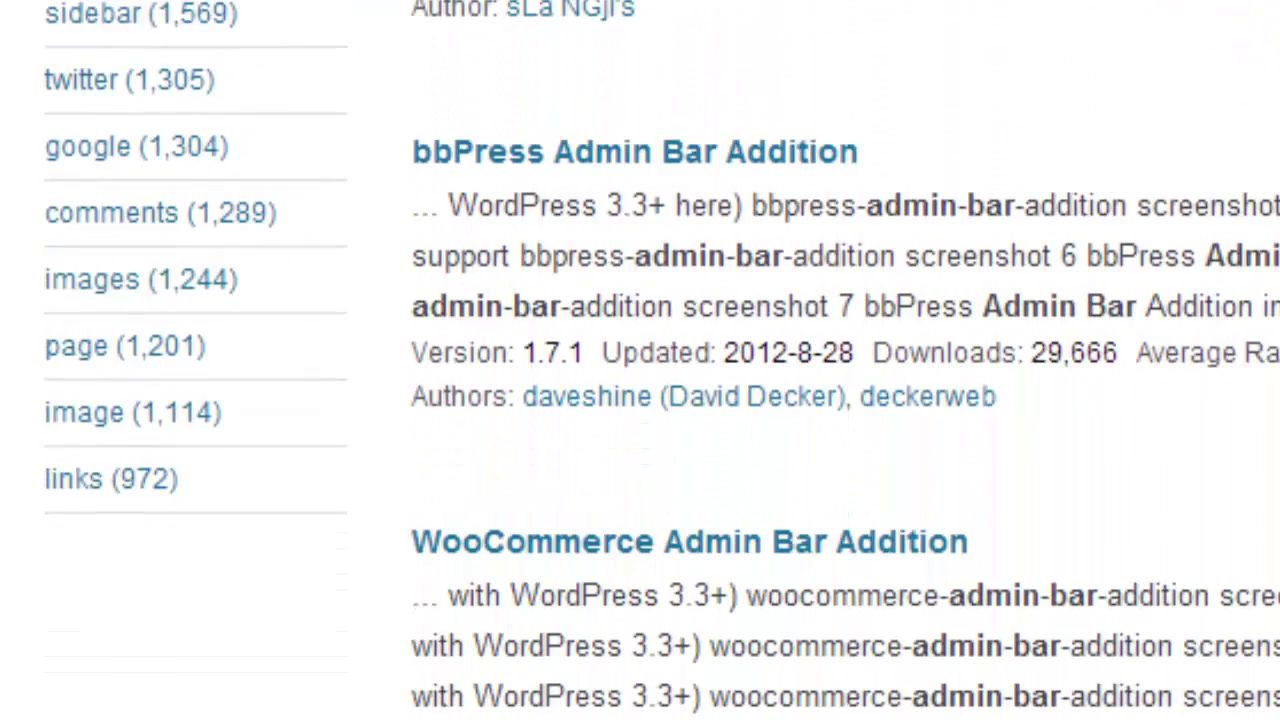
scroll(660, 360, up, 10)
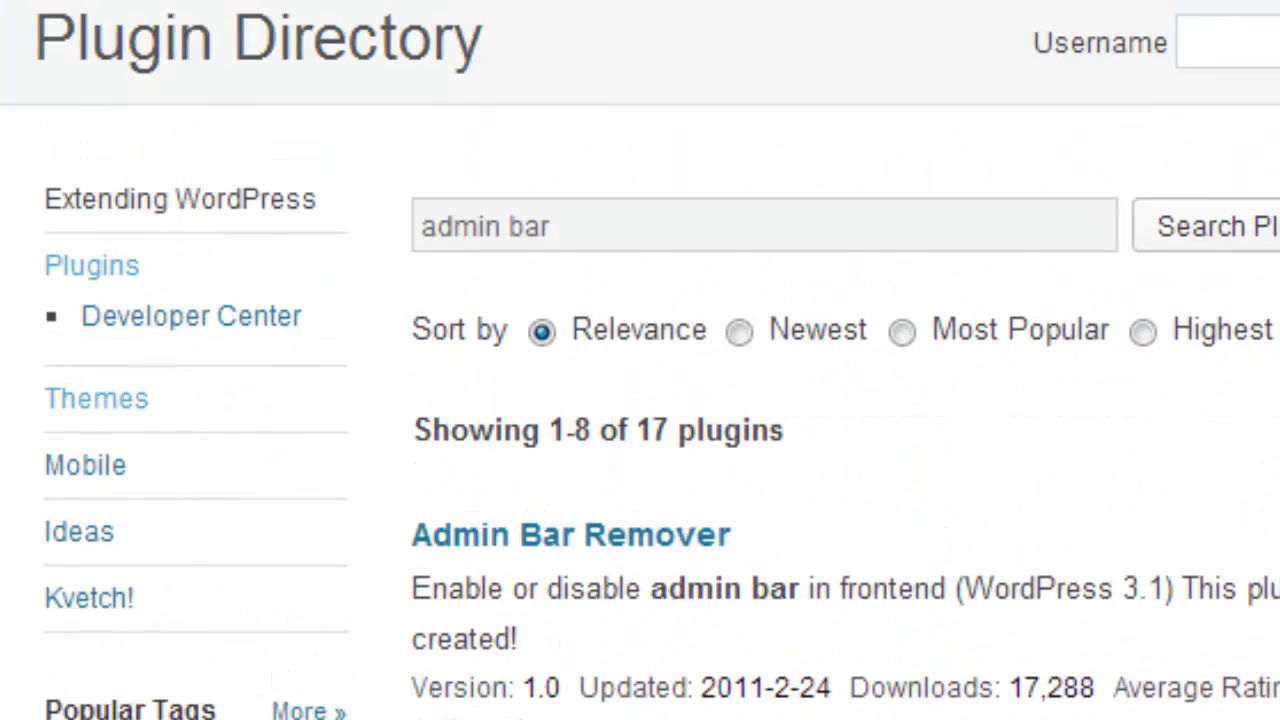
Replace the Plugin Directory search terms with "wp admin bar removal" and run the search.
click(600, 247)
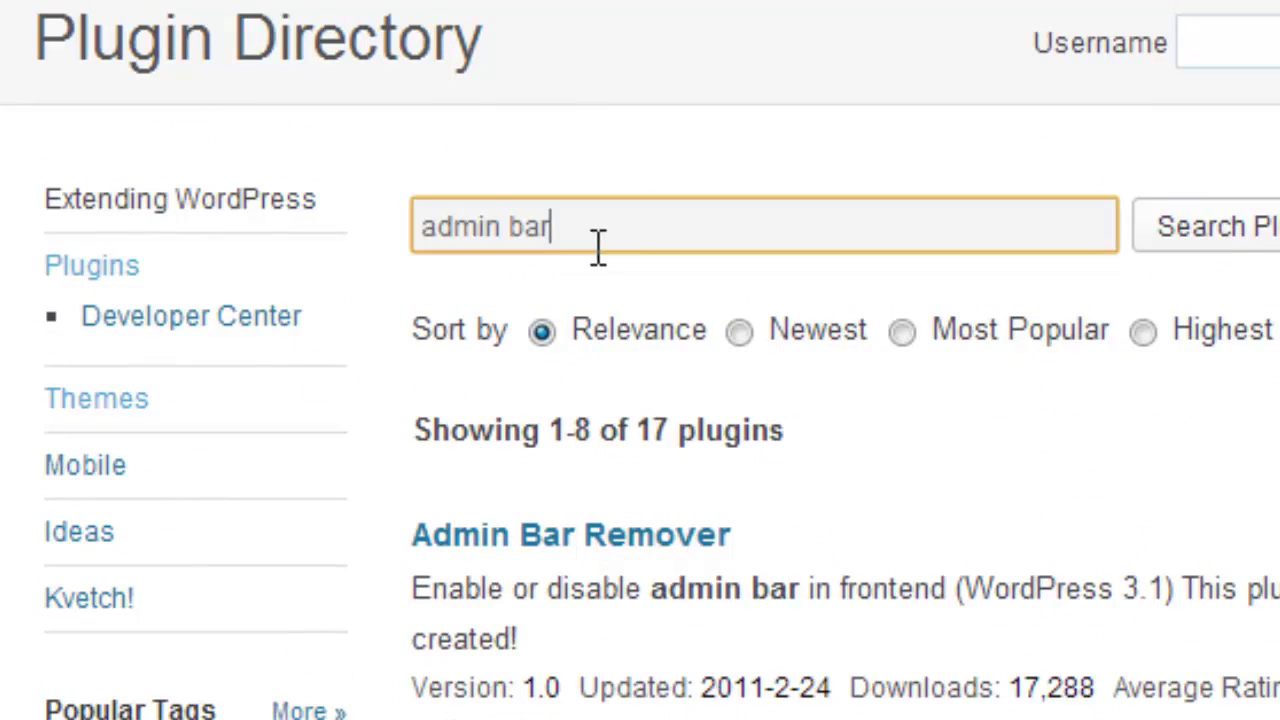
drag(597, 247, 434, 263)
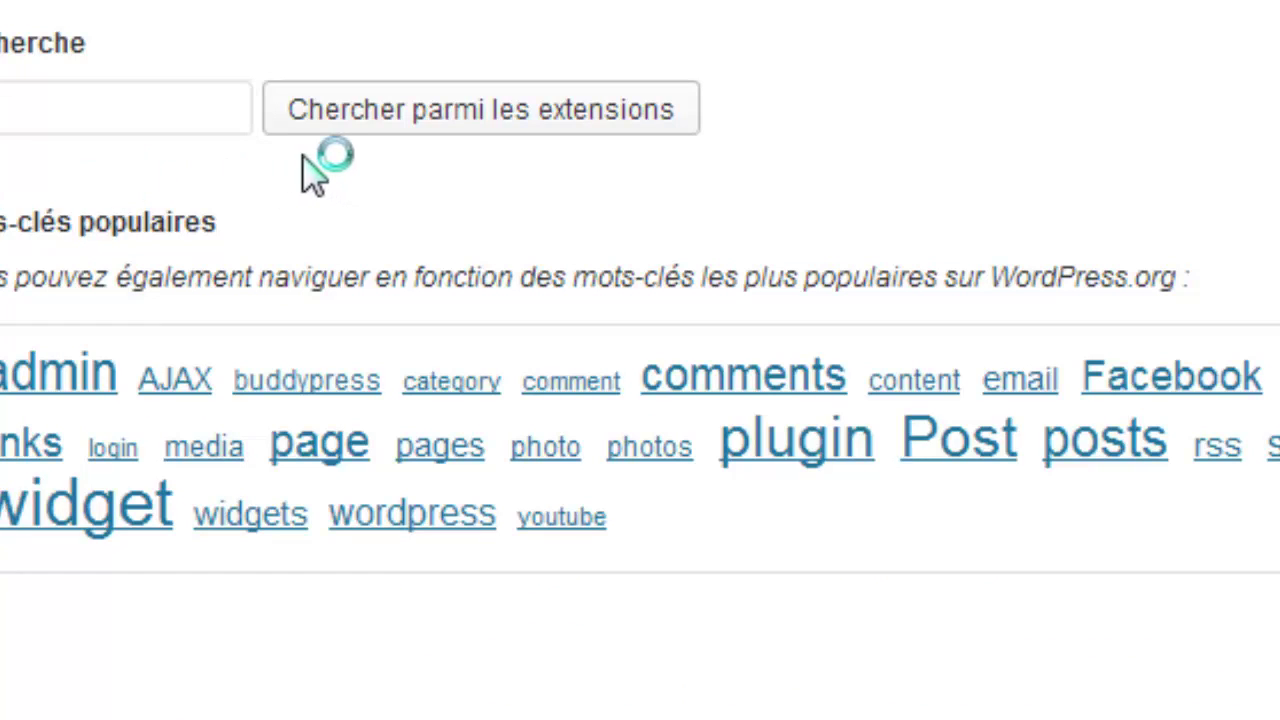
click(370, 384)
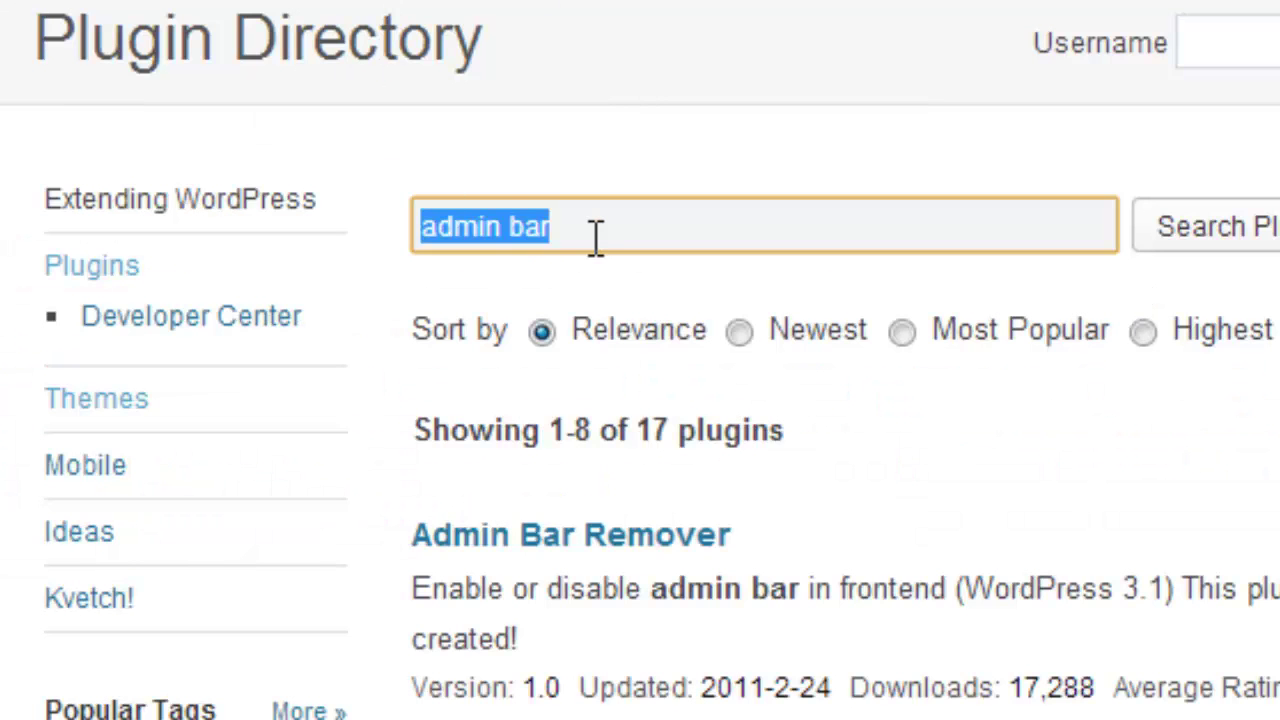
text(wp ad)
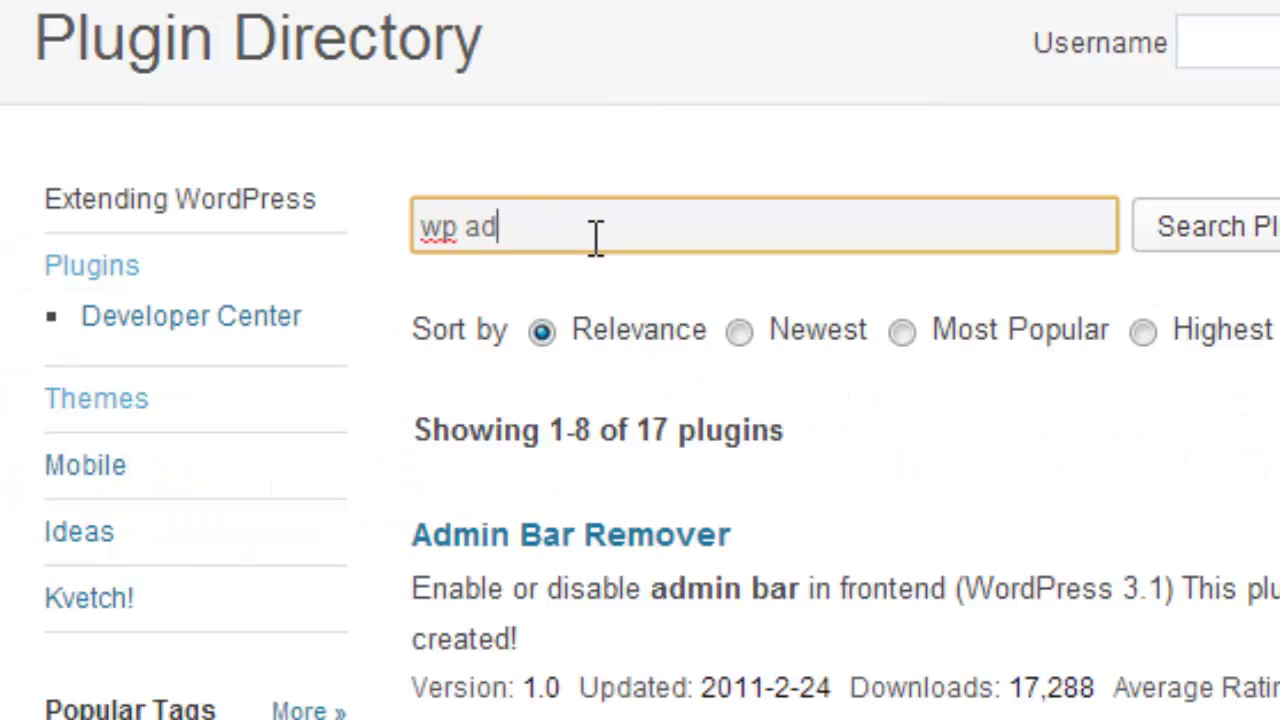
text(min )
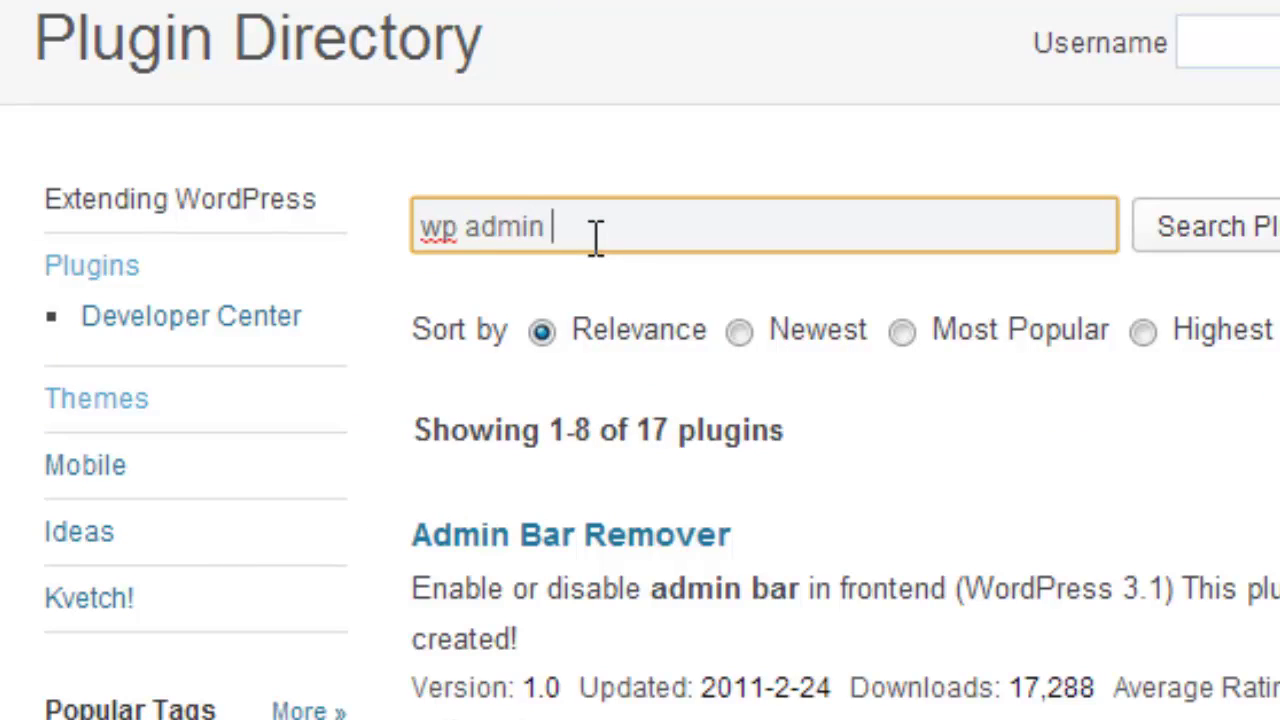
text(bar removal)
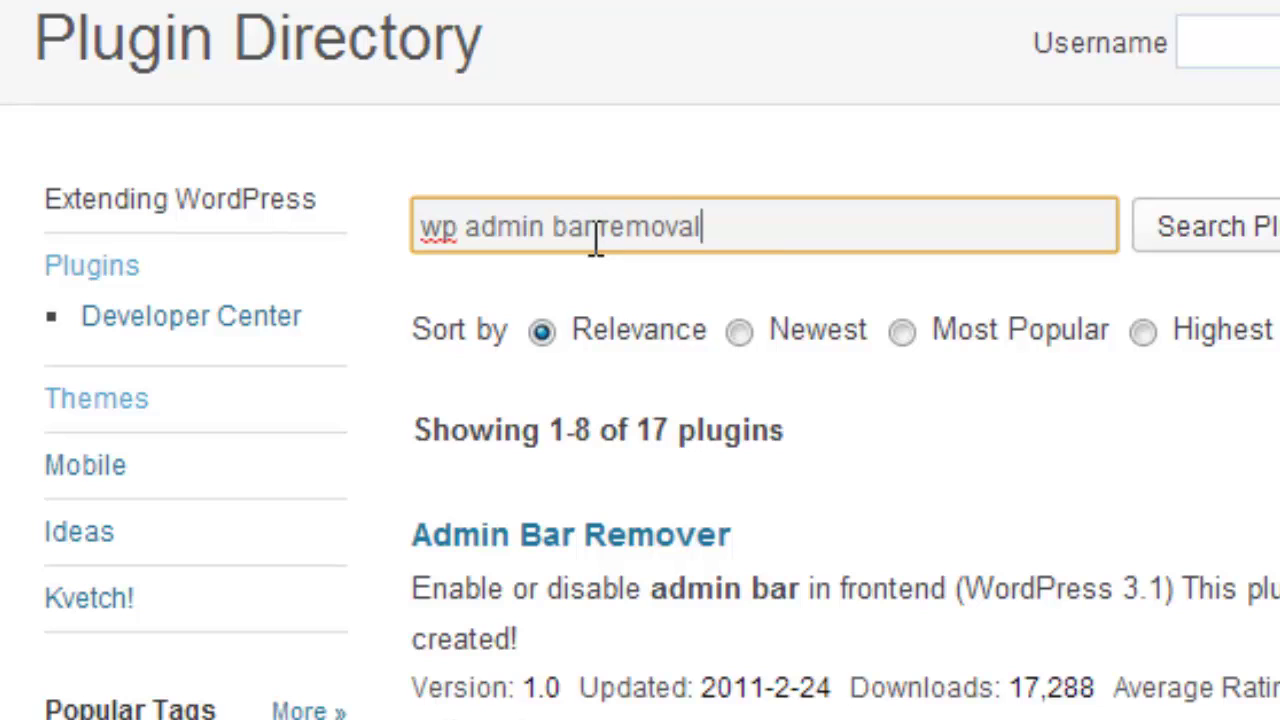
click(592, 228)
key(End)
click(1266, 232)
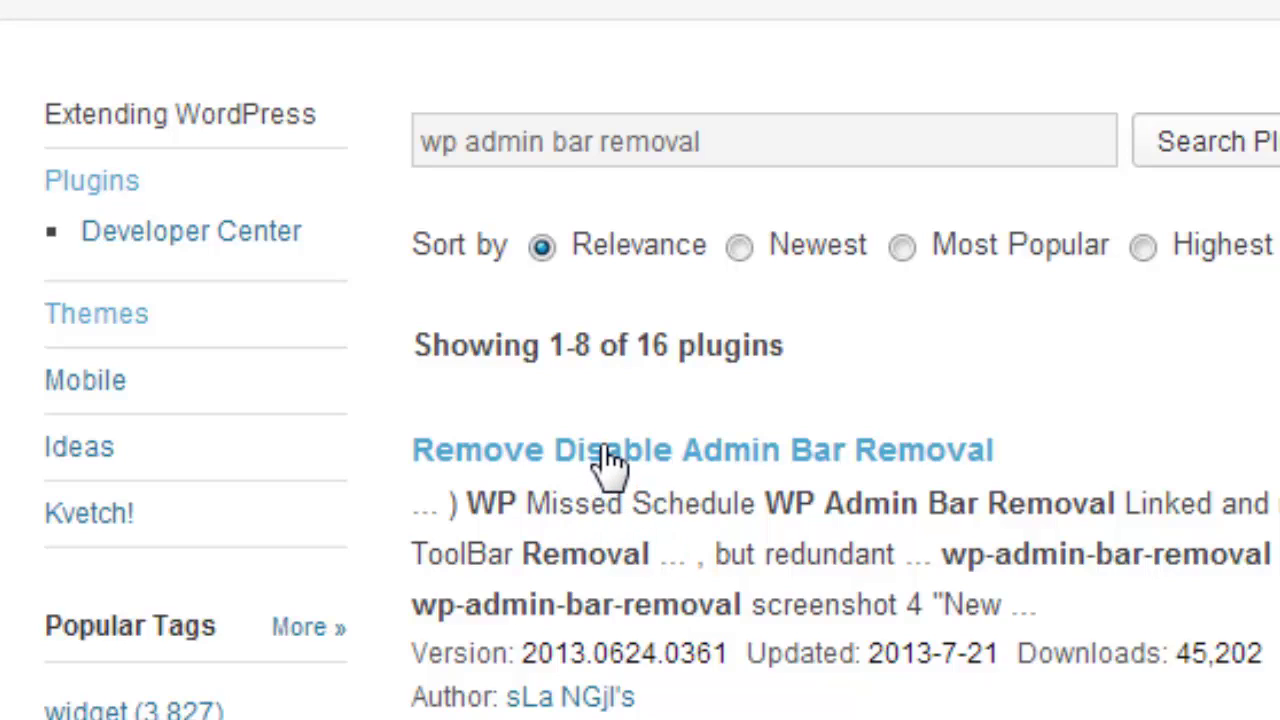
Open the Remove Disable Admin Bar Removal plugin's page from the results and view its download option and description.
scroll(606, 463, up, 1)
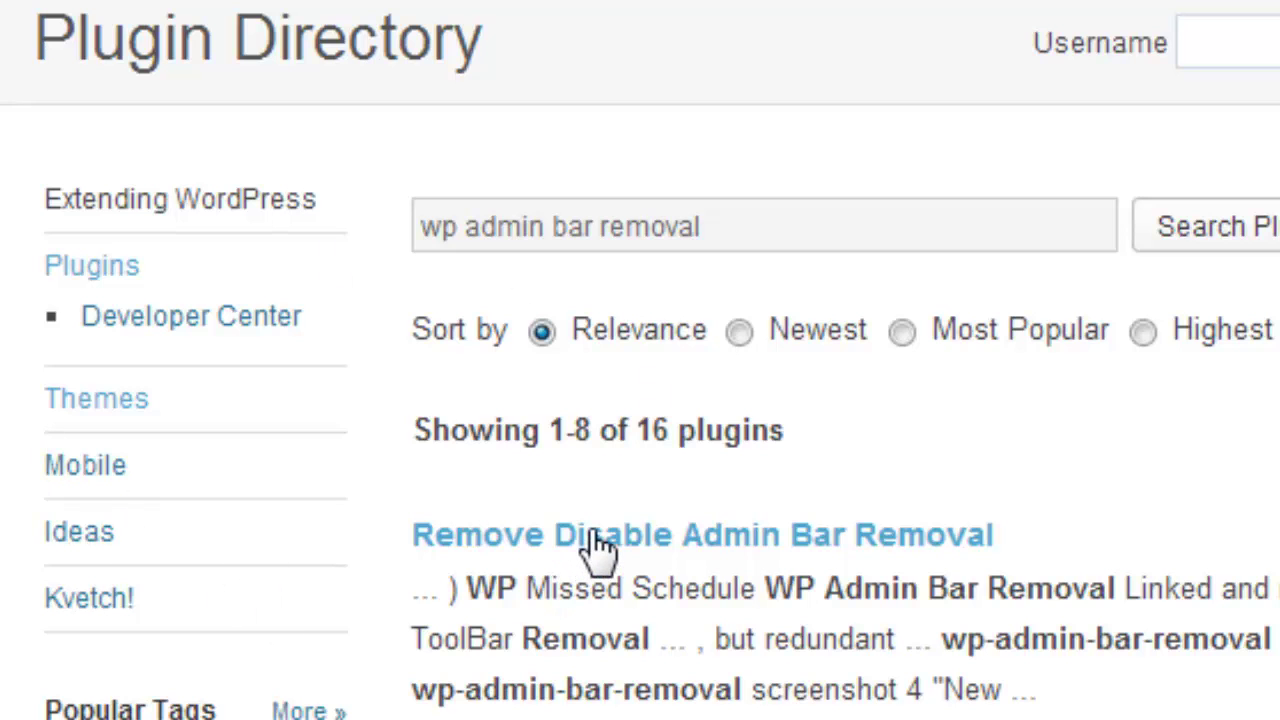
click(597, 548)
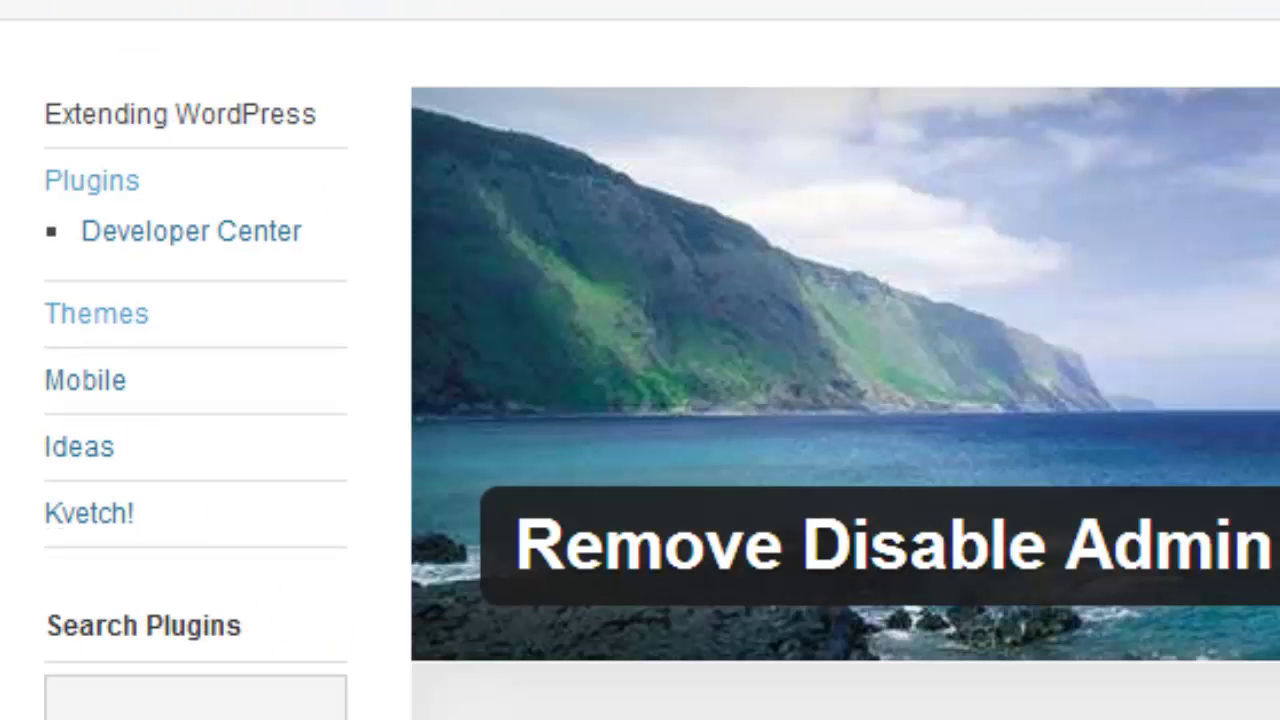
scroll(845, 400, down, 10)
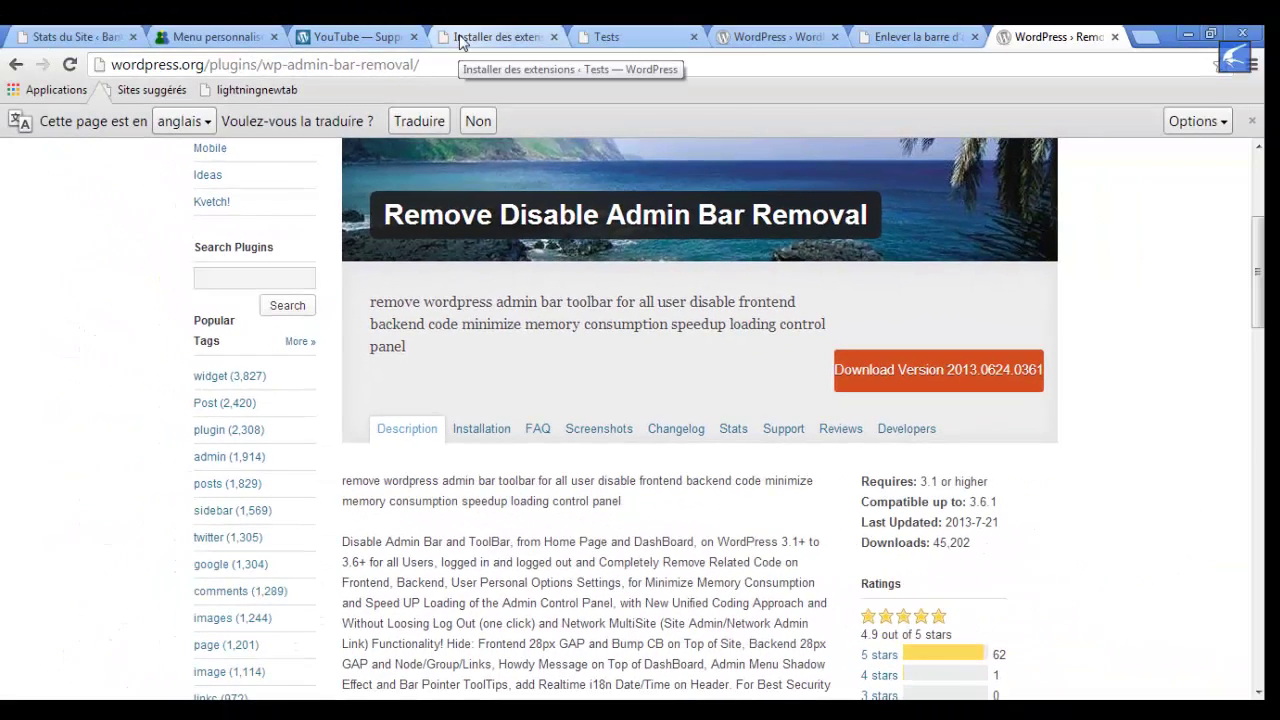
Return to the Tests site's plugin installer page and search the extensions for "wp admin bar removal".
click(461, 38)
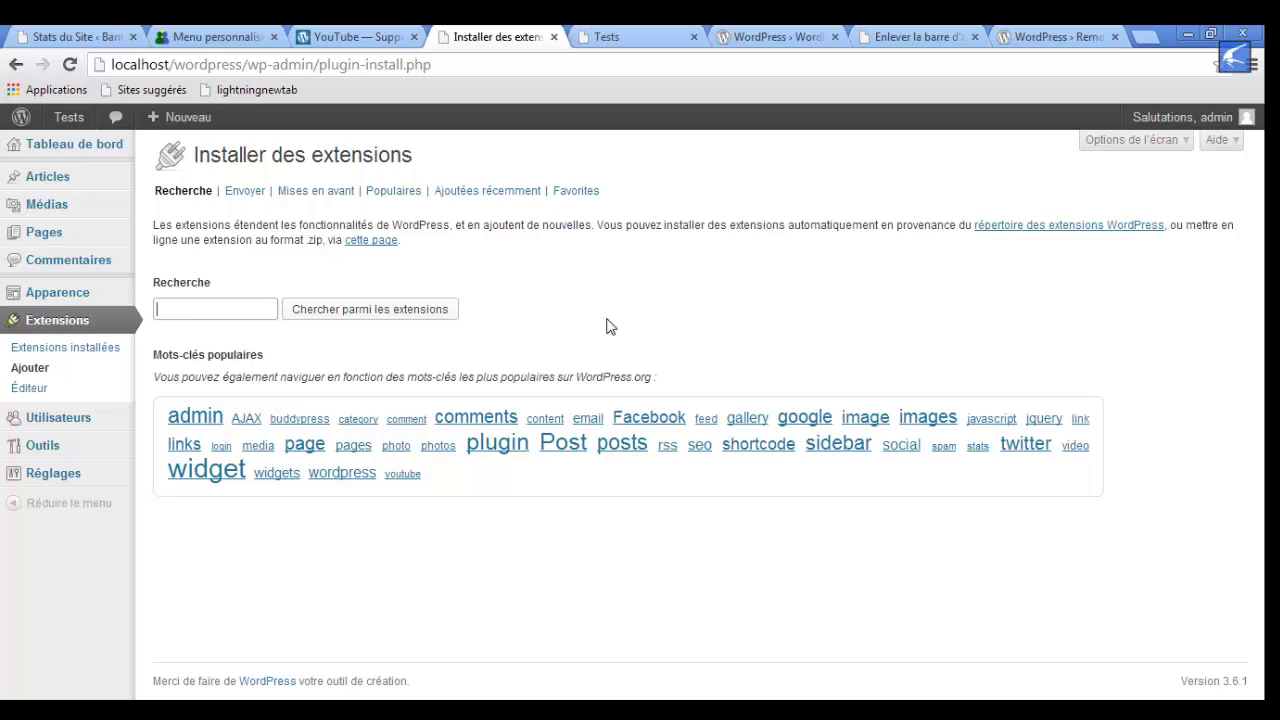
text(wp)
text(admin bar re)
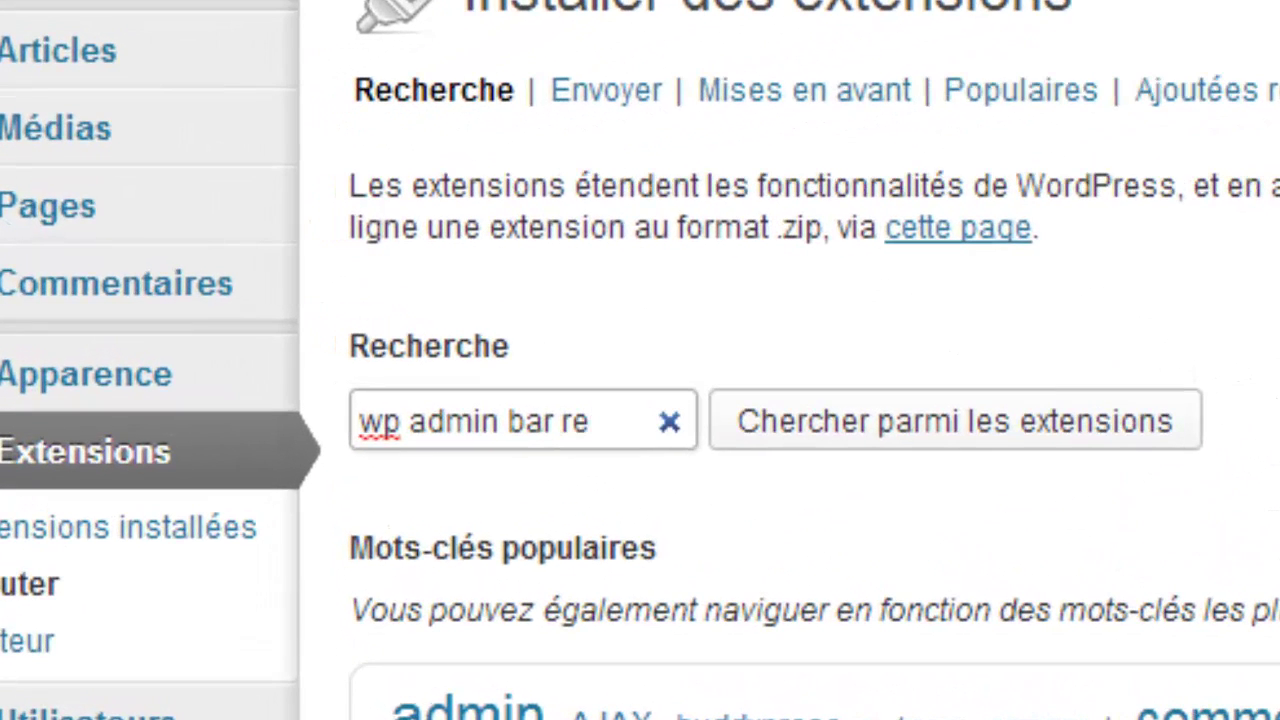
text(va)
key(BackSpace)
key(BackSpace)
text(mova)
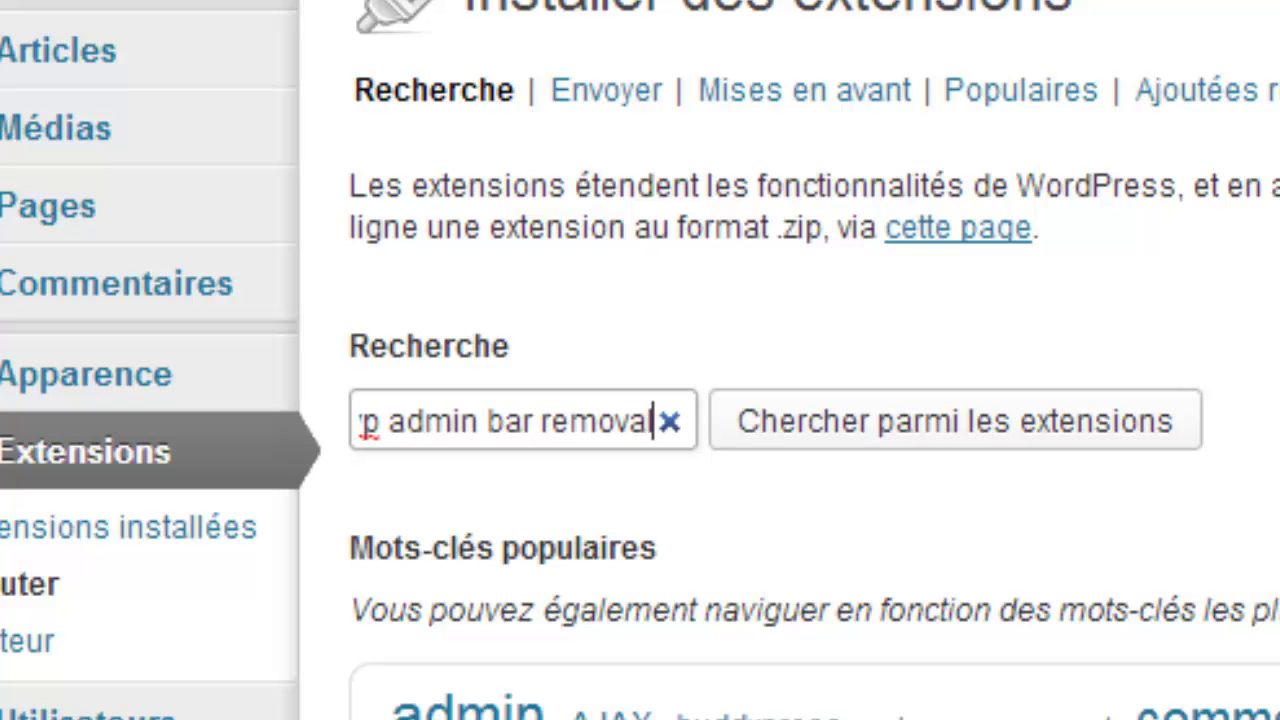
text(l)
click(1130, 450)
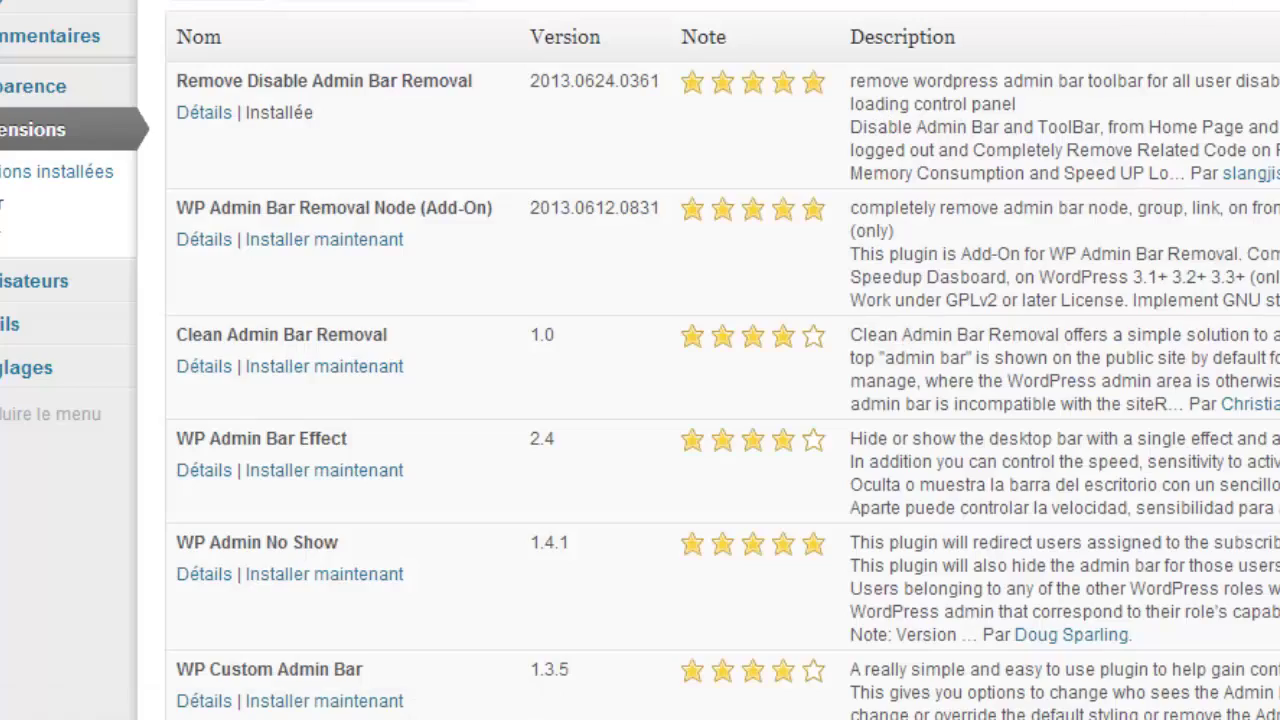
Look through the plugins listed in the search results and check which settings pages the site's Réglages section offers.
scroll(723, 360, down, 10)
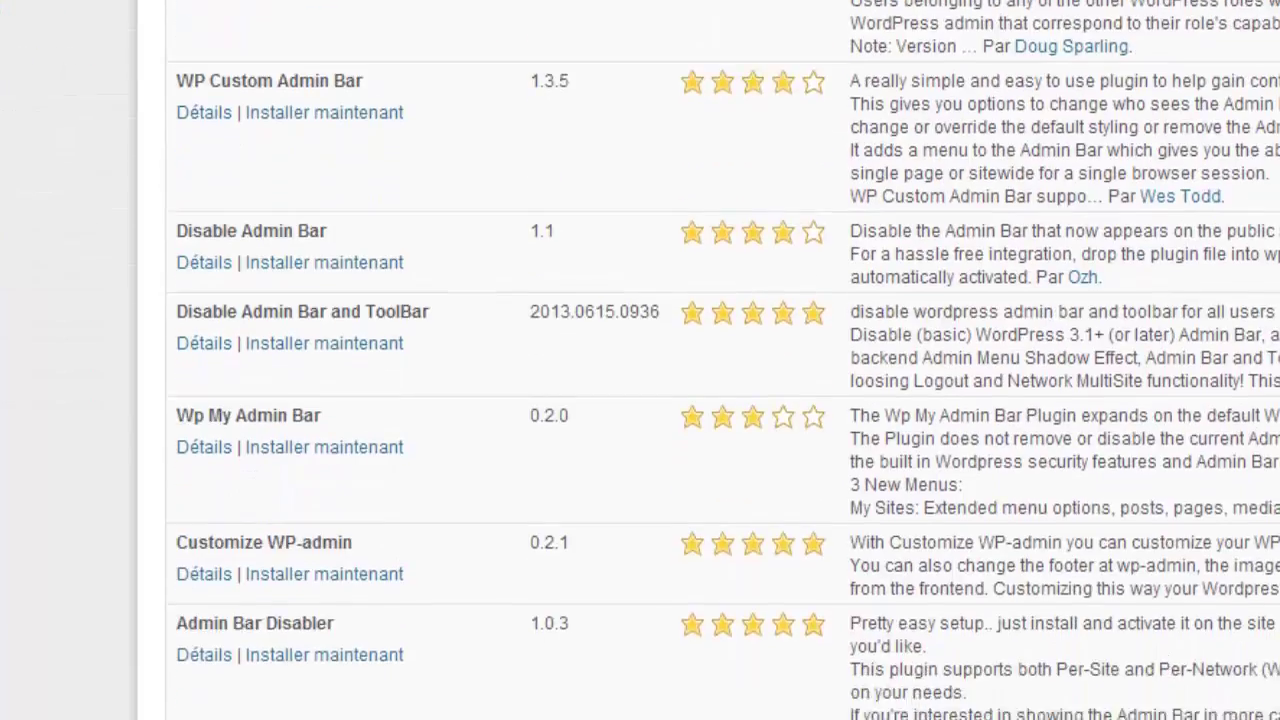
scroll(723, 360, down, 8)
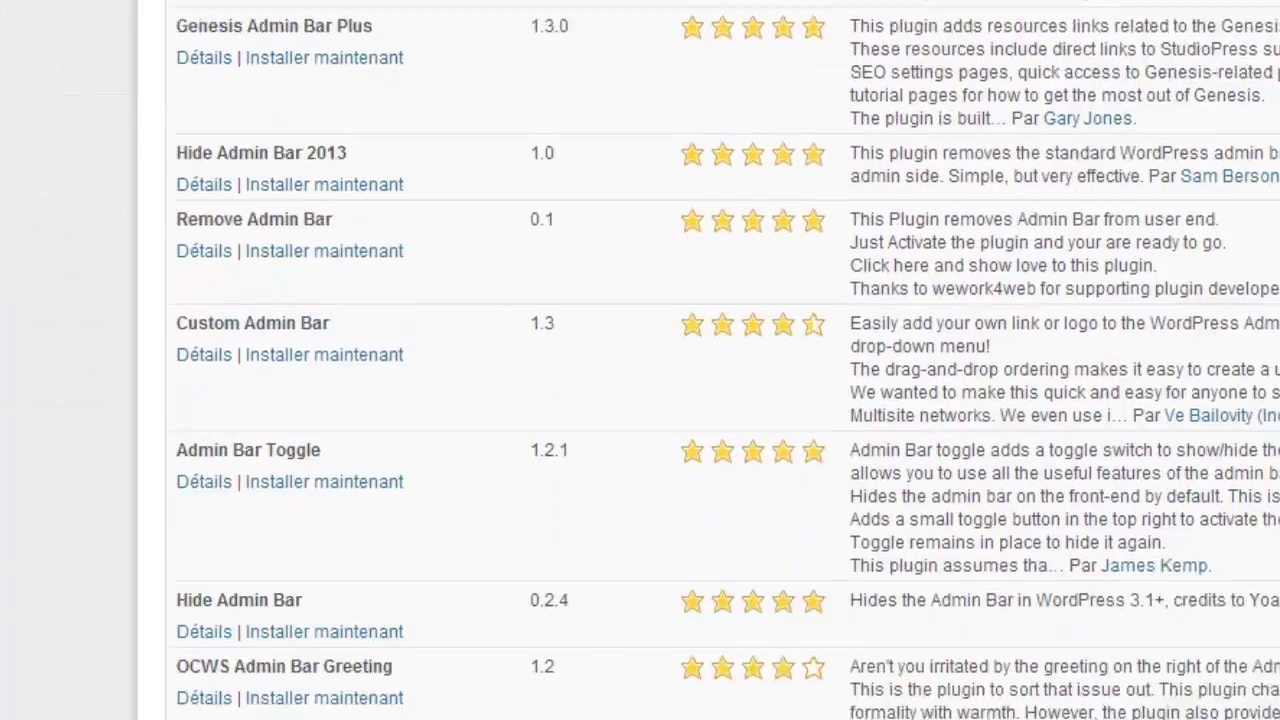
scroll(723, 360, up, 18)
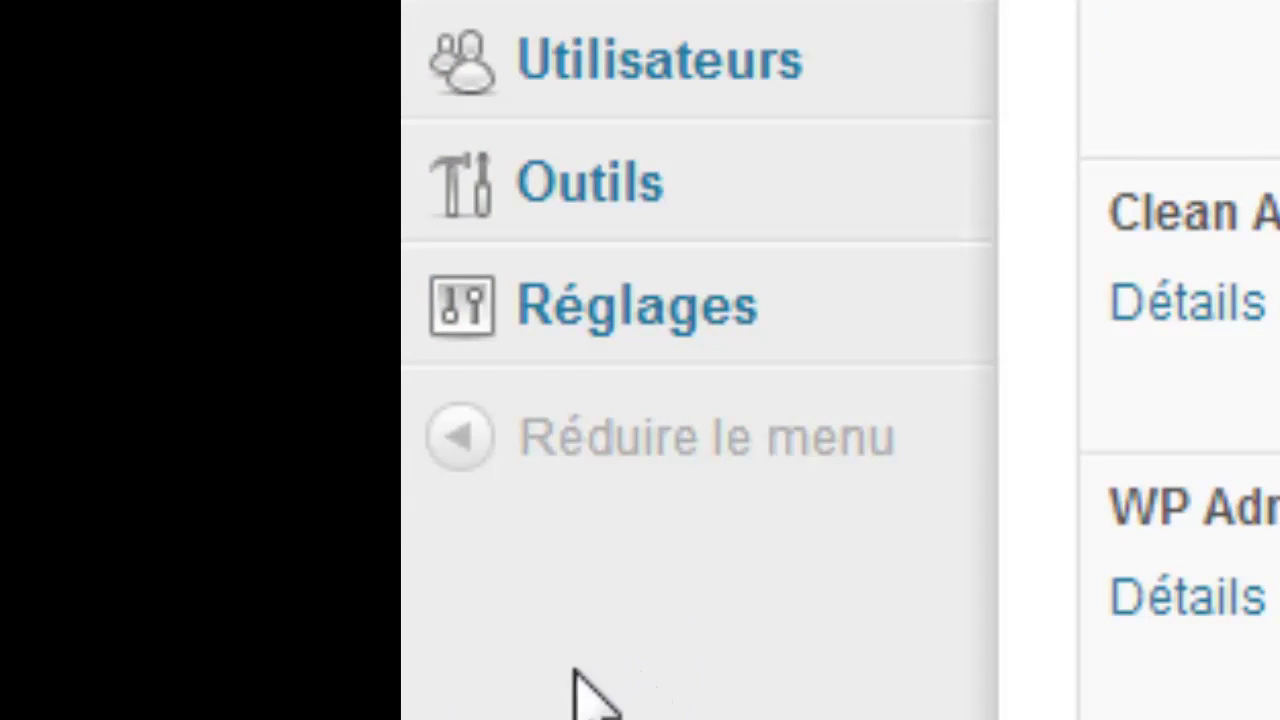
mouse_move(586, 300)
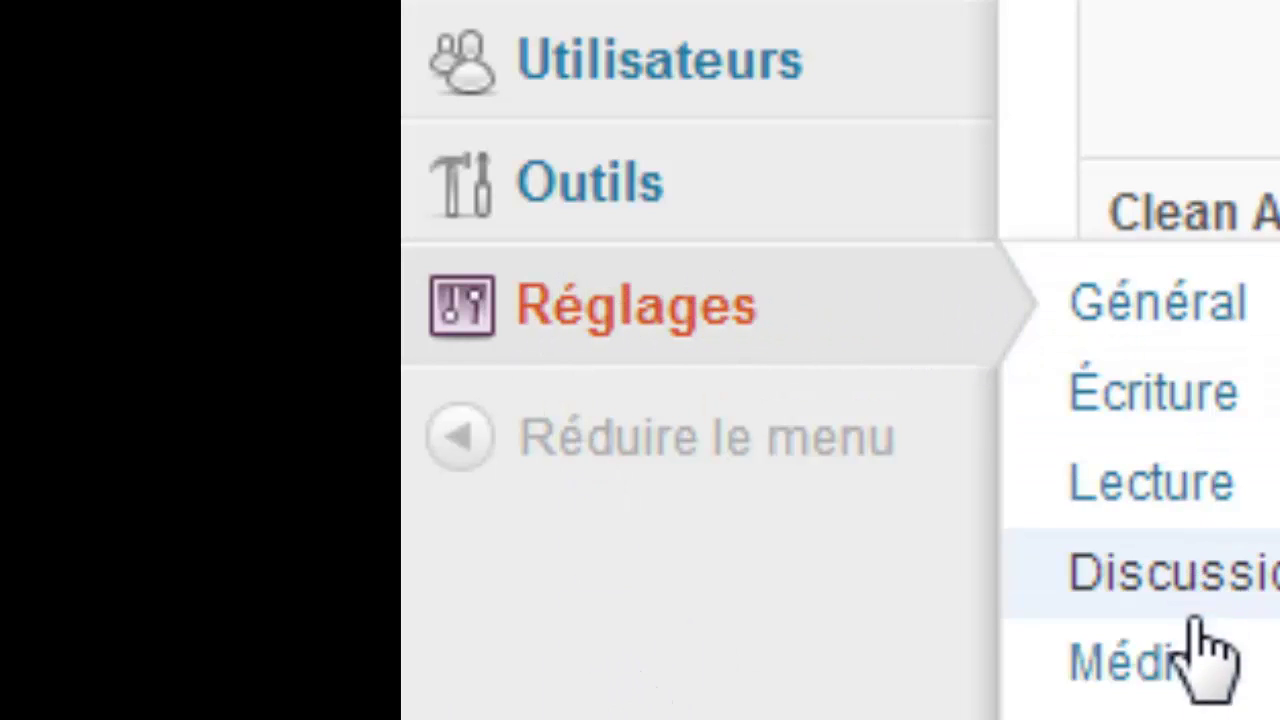